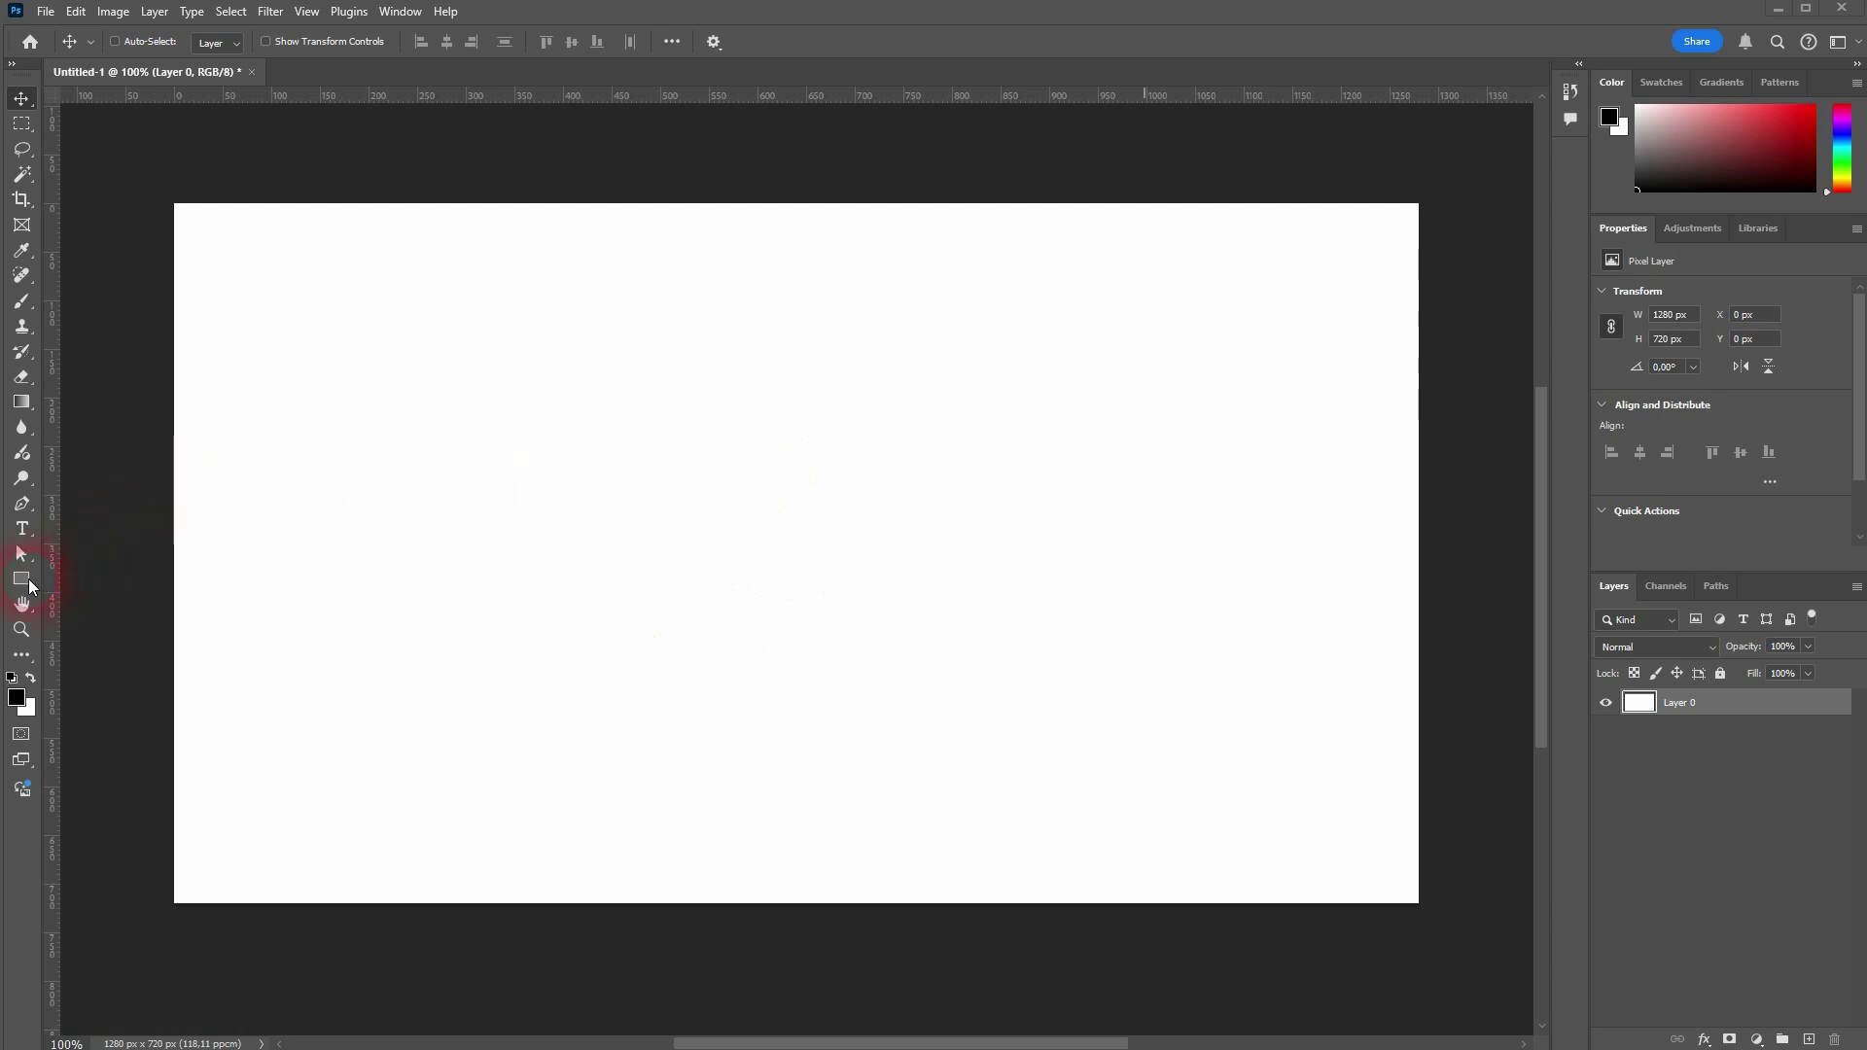
- Choose the Line Tool from the shape tools flyout, keeping Shape mode
{"action": "left_click_drag", "start_coordinate": [30, 587], "coordinate": [136, 660]}
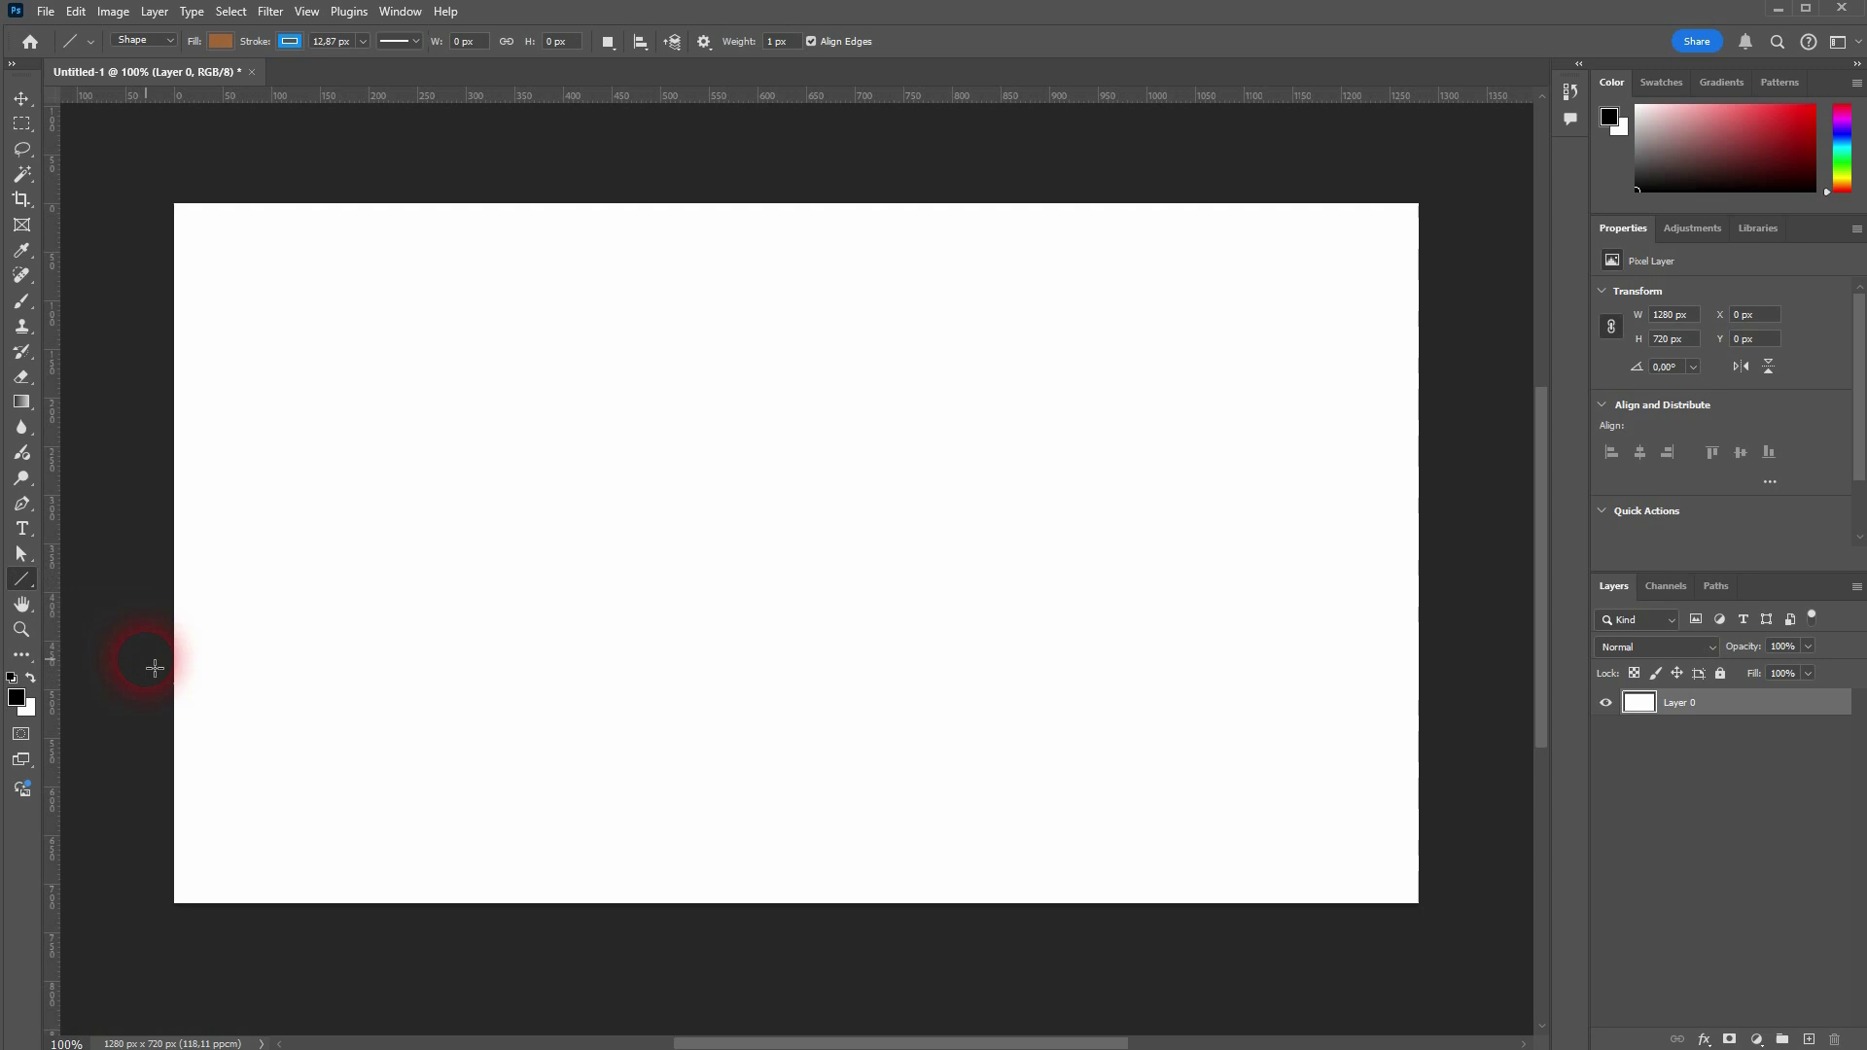
{"action": "left_click", "coordinate": [163, 45]}
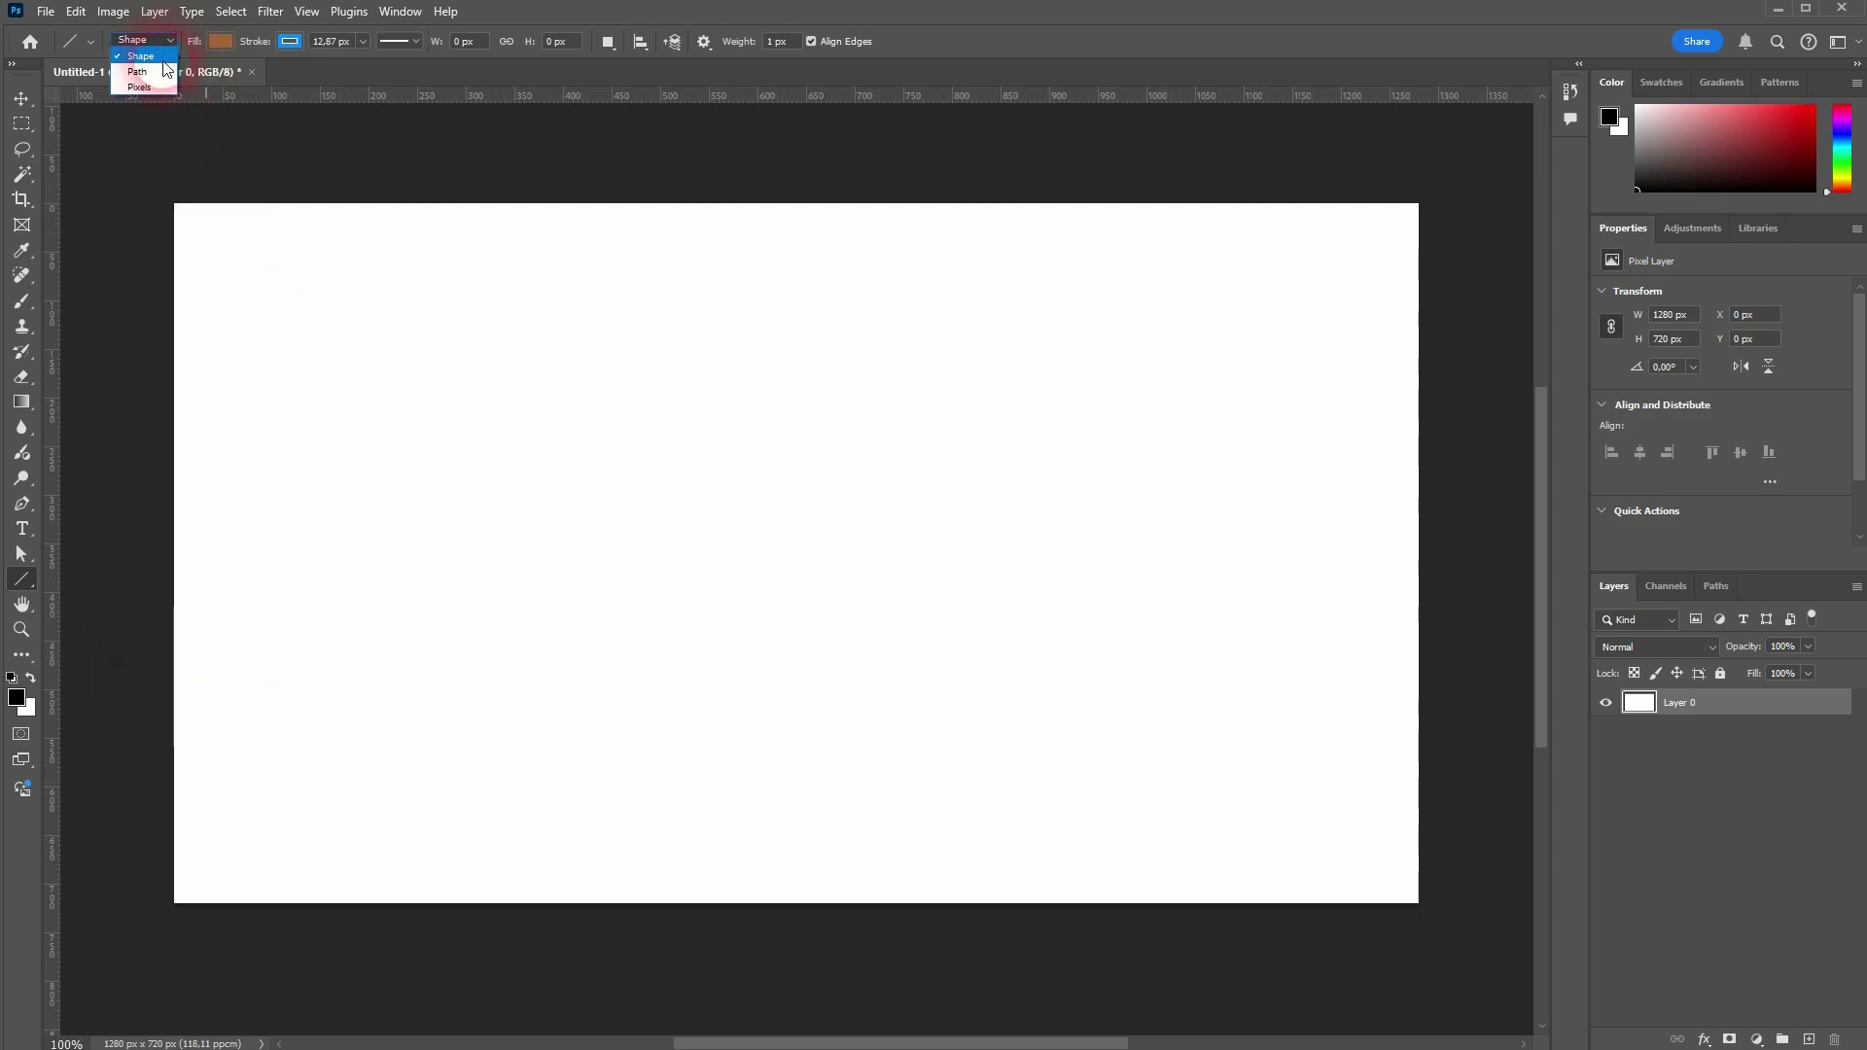
{"action": "left_click", "coordinate": [134, 39]}
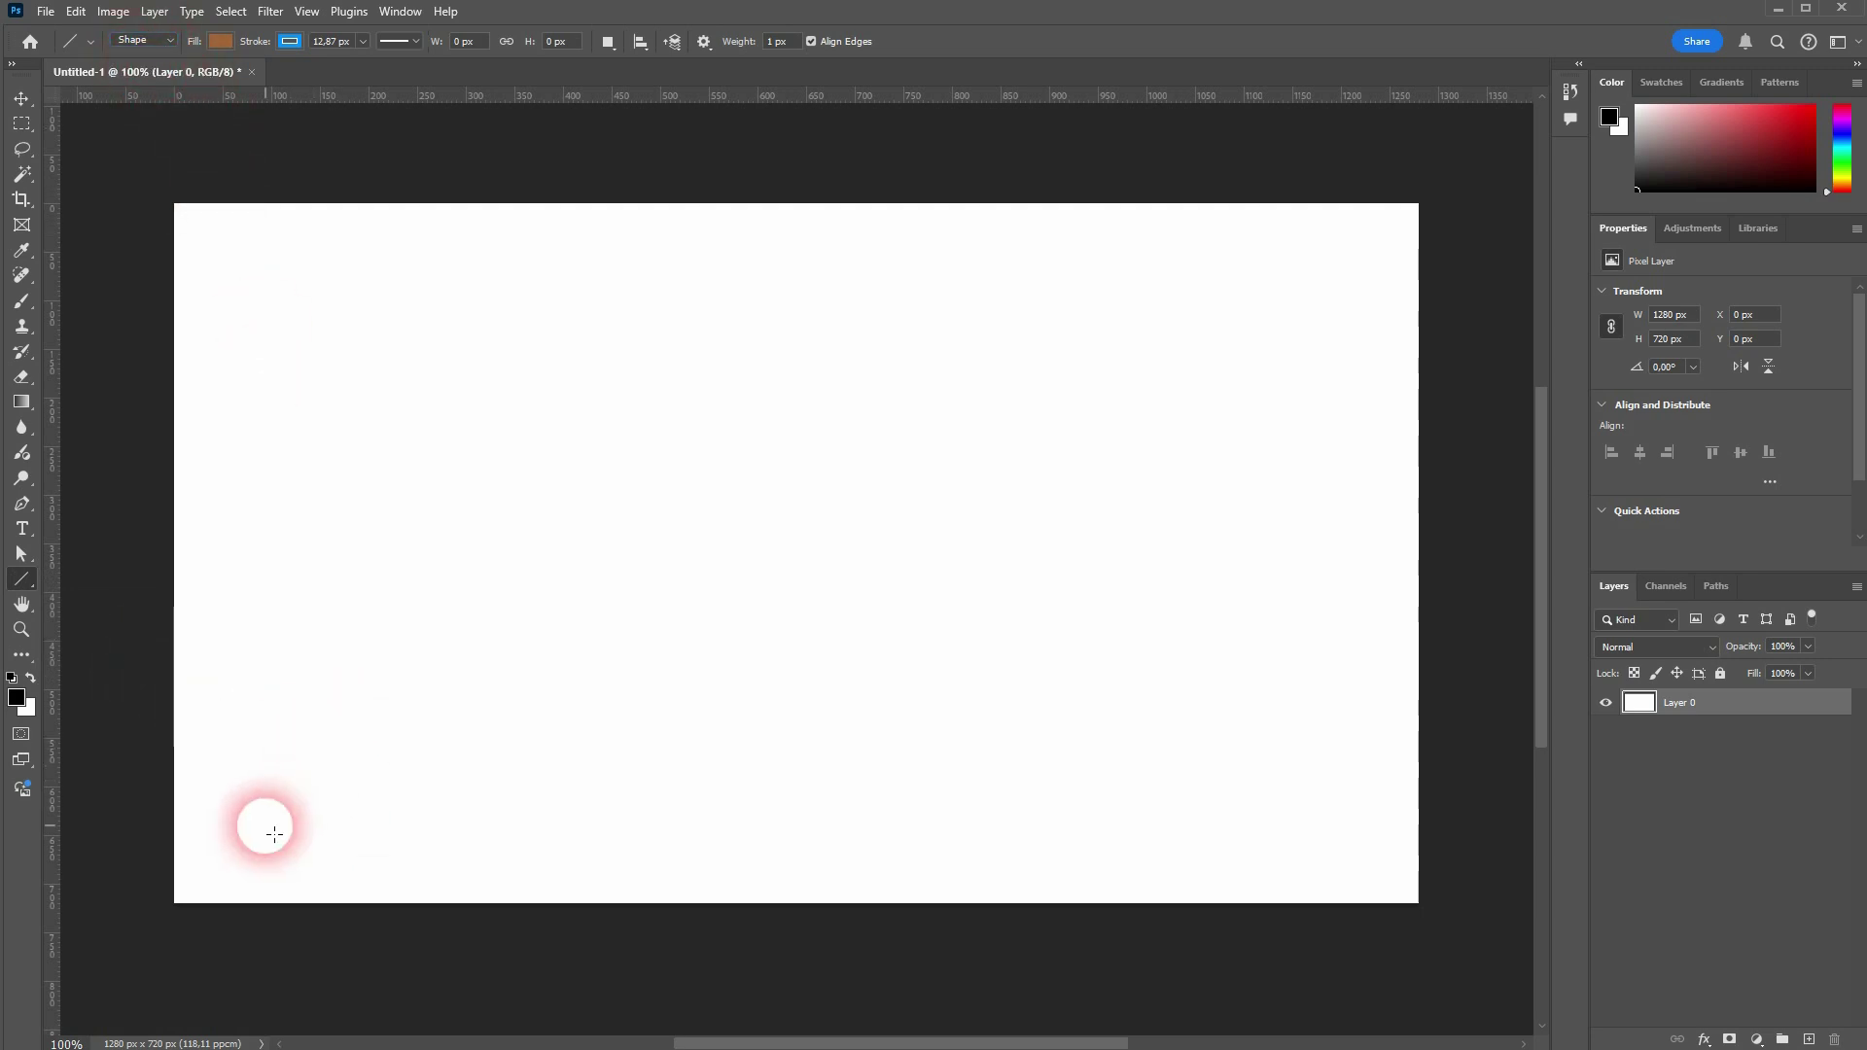
- Draw a horizontal line along the bottom, a vertical line on the left, and a rising diagonal
{"action": "left_click_drag", "start_coordinate": [265, 826], "coordinate": [1353, 827]}
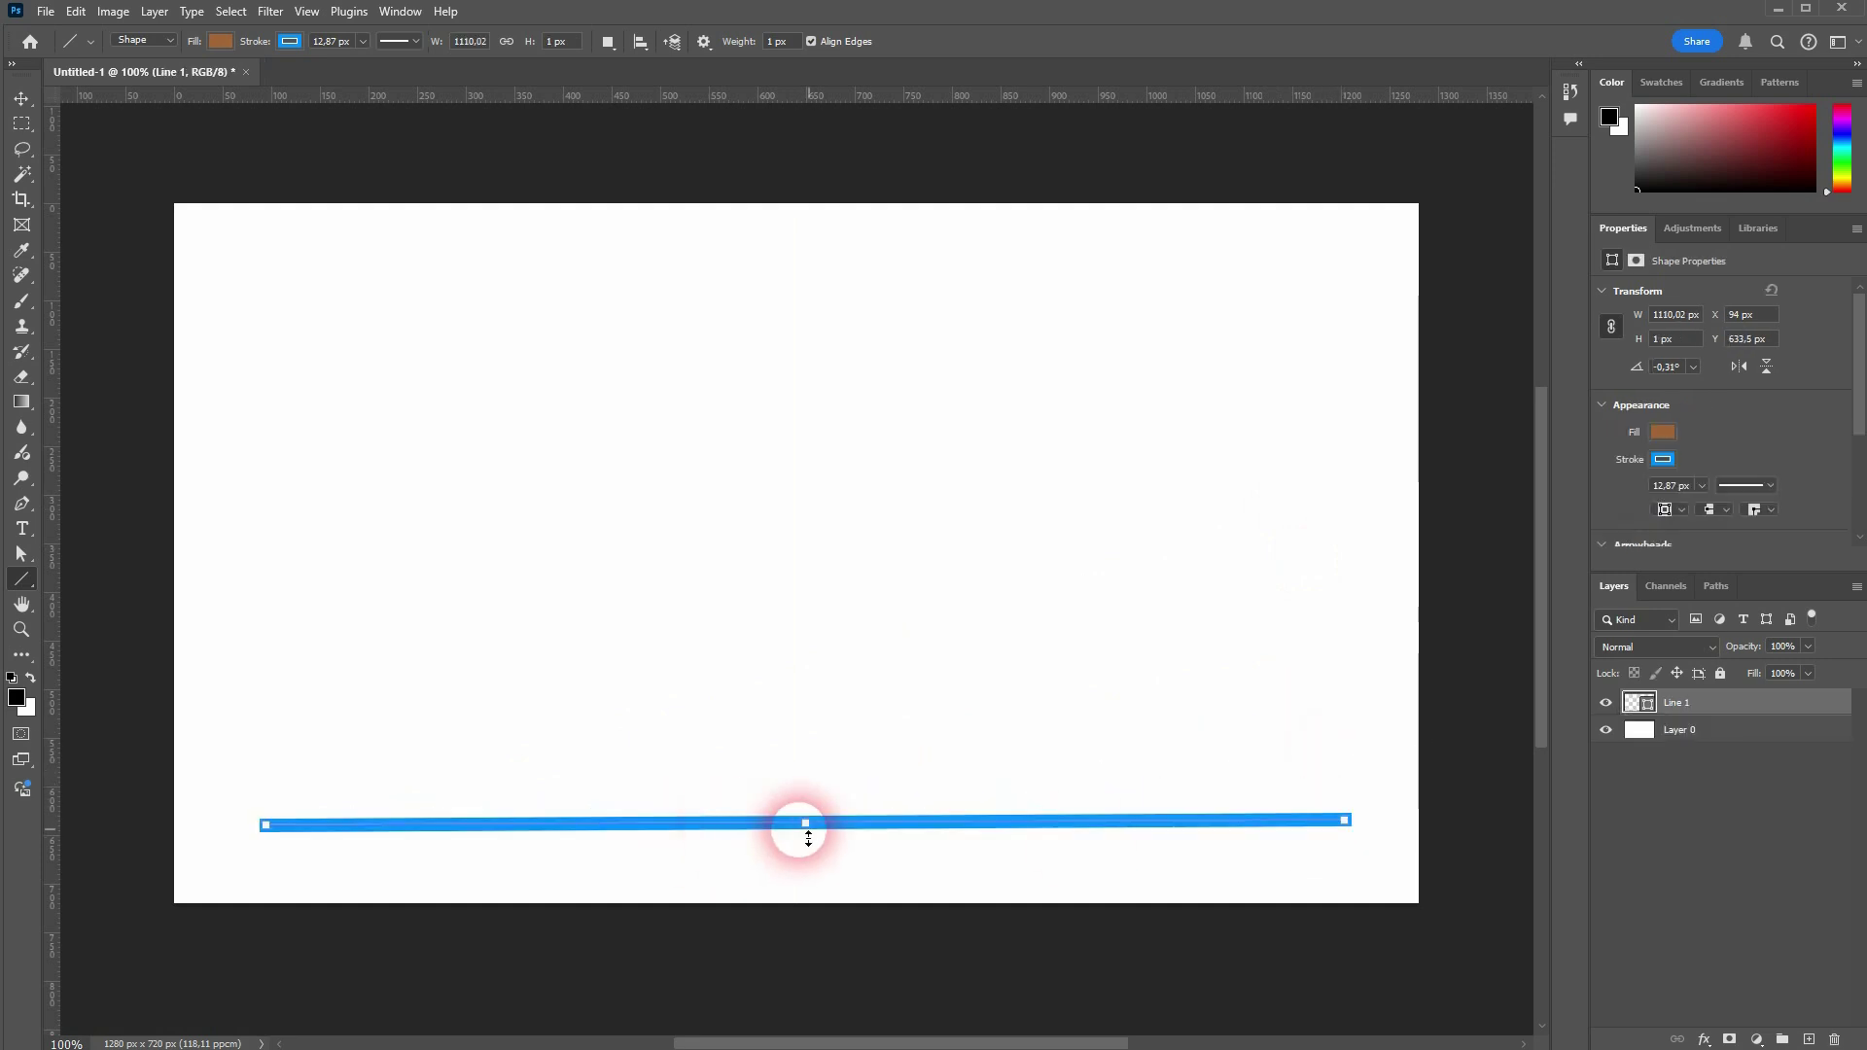
{"action": "left_click_drag", "start_coordinate": [256, 764], "coordinate": [217, 281]}
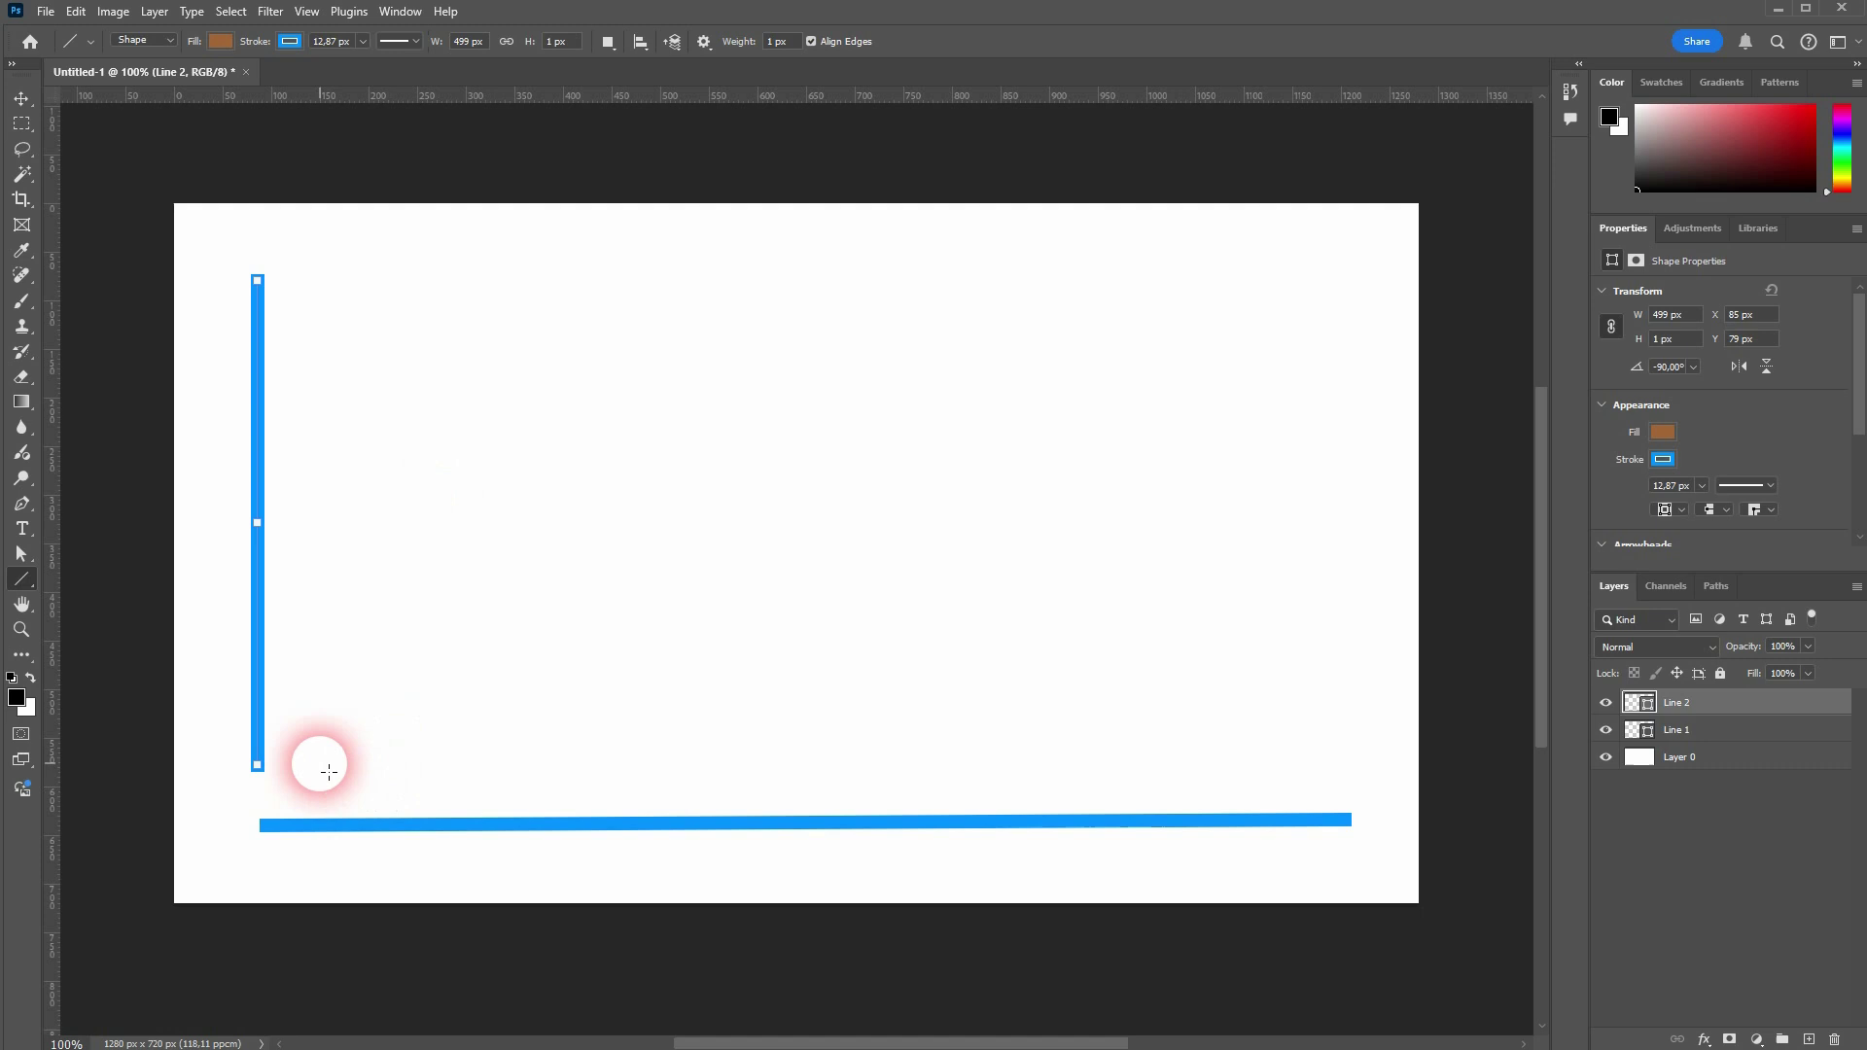
{"action": "left_click_drag", "start_coordinate": [319, 762], "coordinate": [1254, 538]}
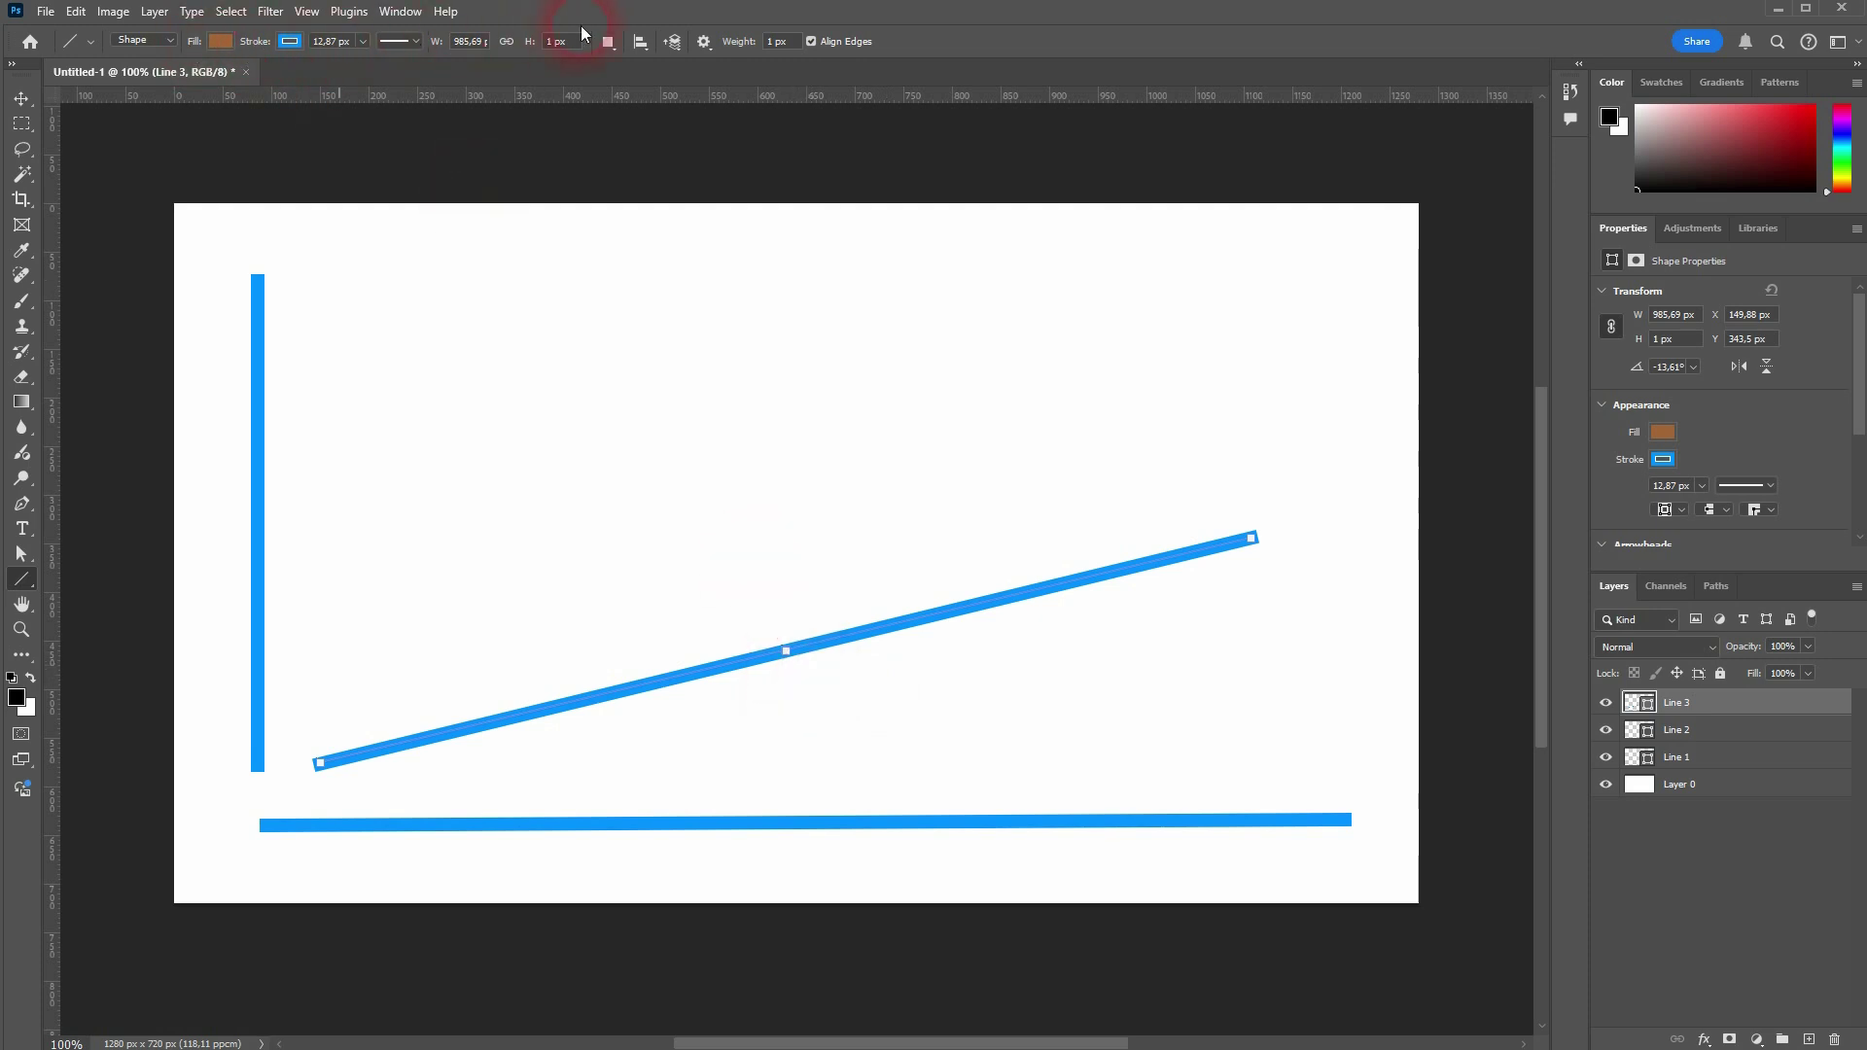
- Give the diagonal line No Color fill and a green 4da95e stroke
{"action": "left_click", "coordinate": [221, 41]}
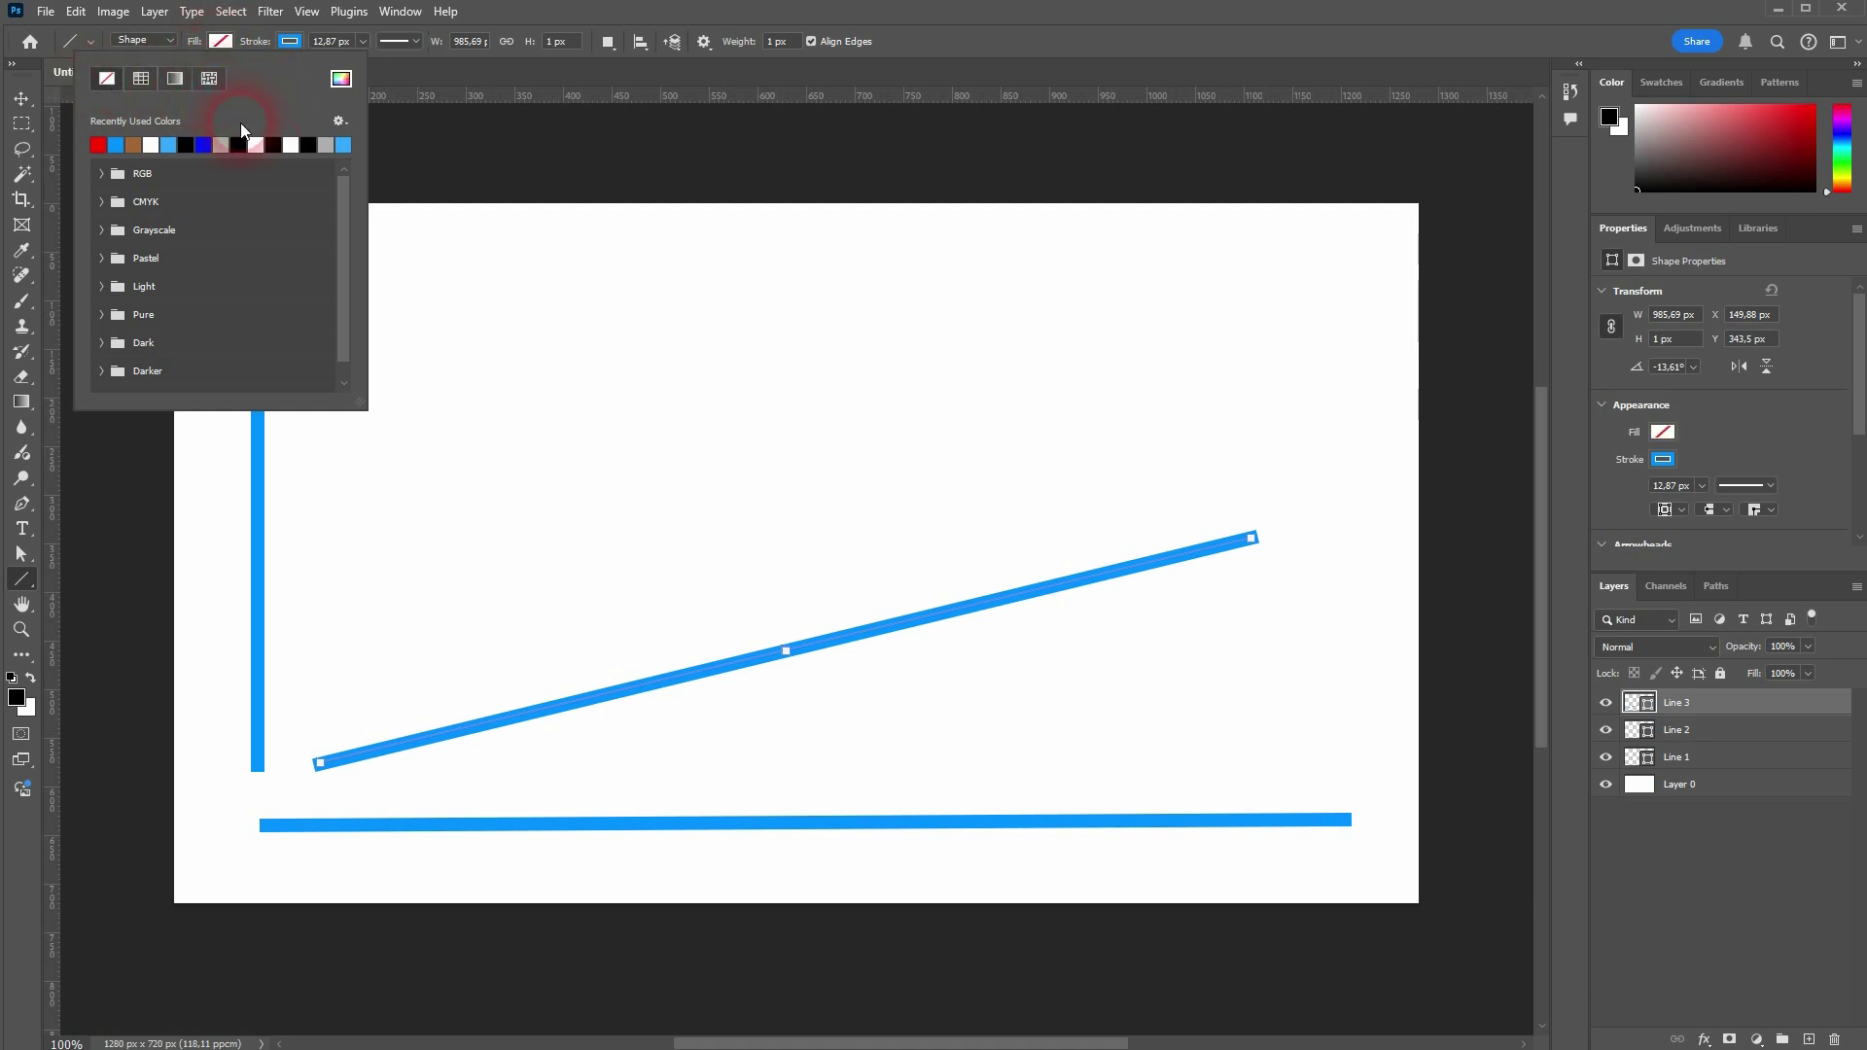
{"action": "left_click", "coordinate": [800, 633]}
{"action": "left_click", "coordinate": [290, 42]}
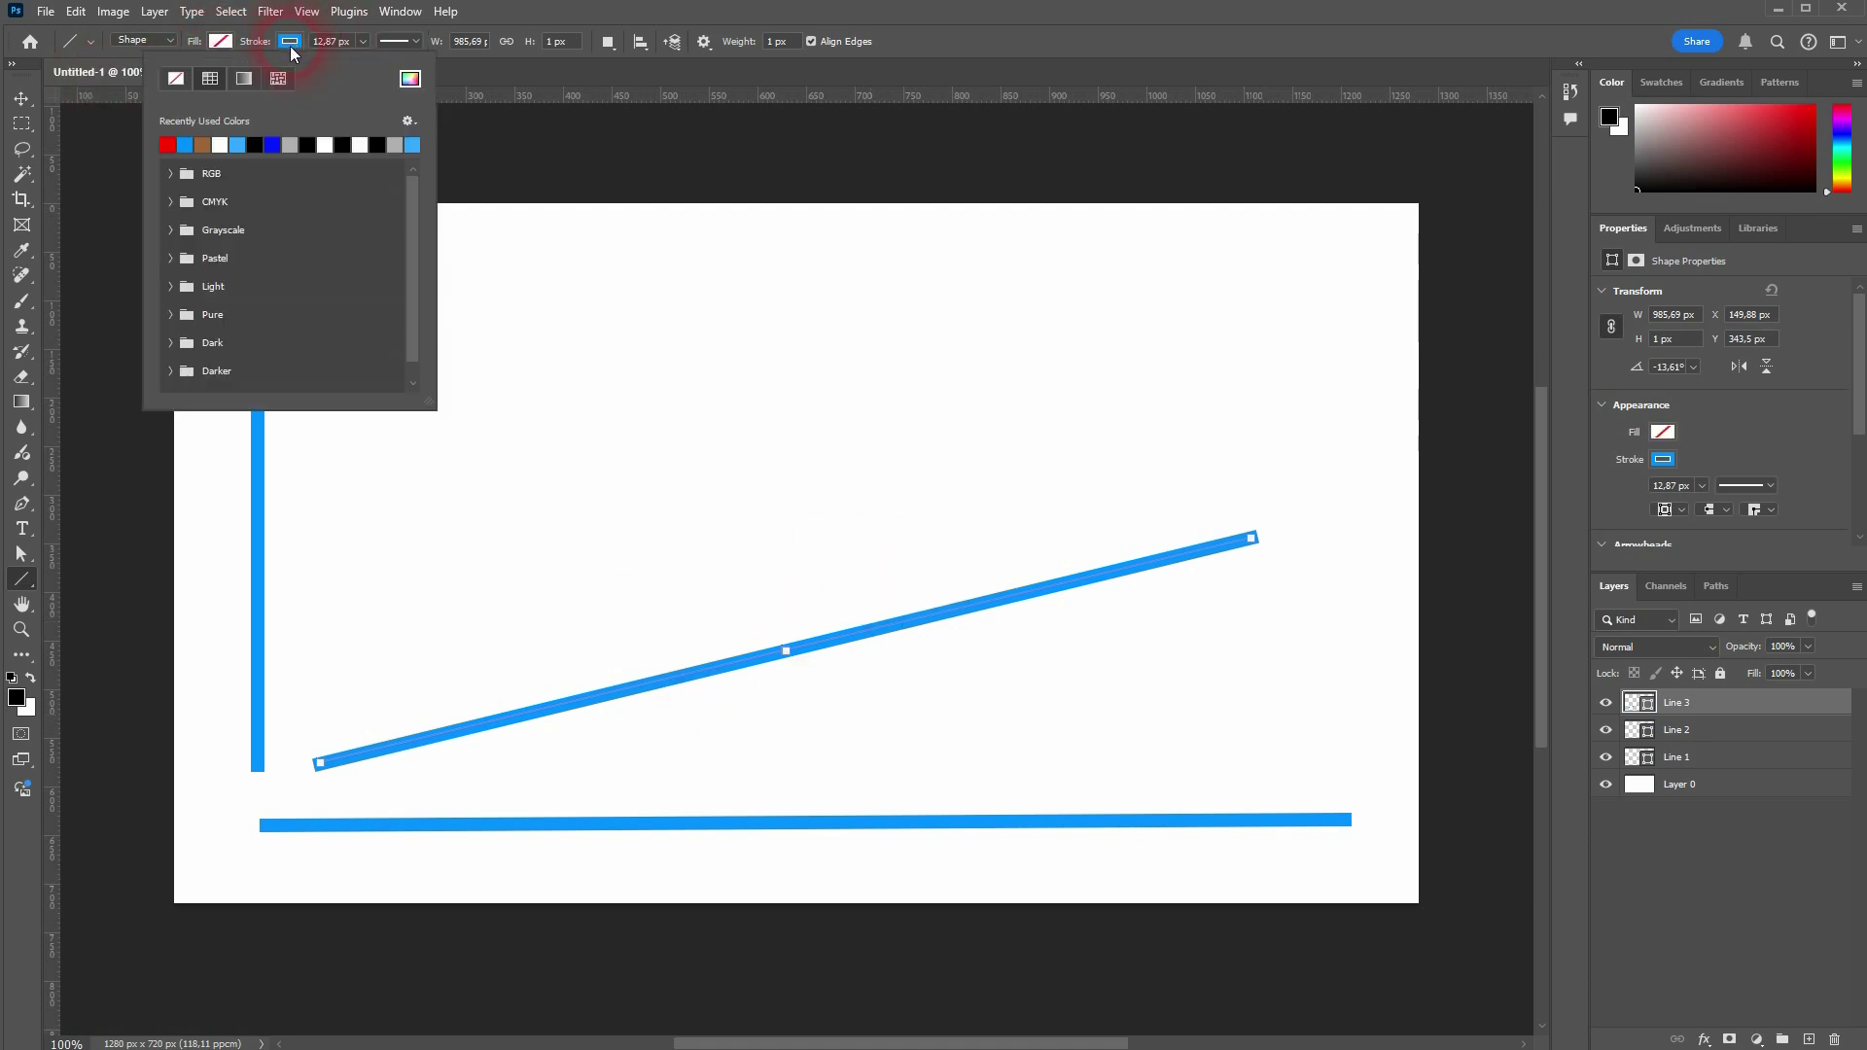
{"action": "left_click", "coordinate": [168, 145]}
{"action": "left_click", "coordinate": [408, 79]}
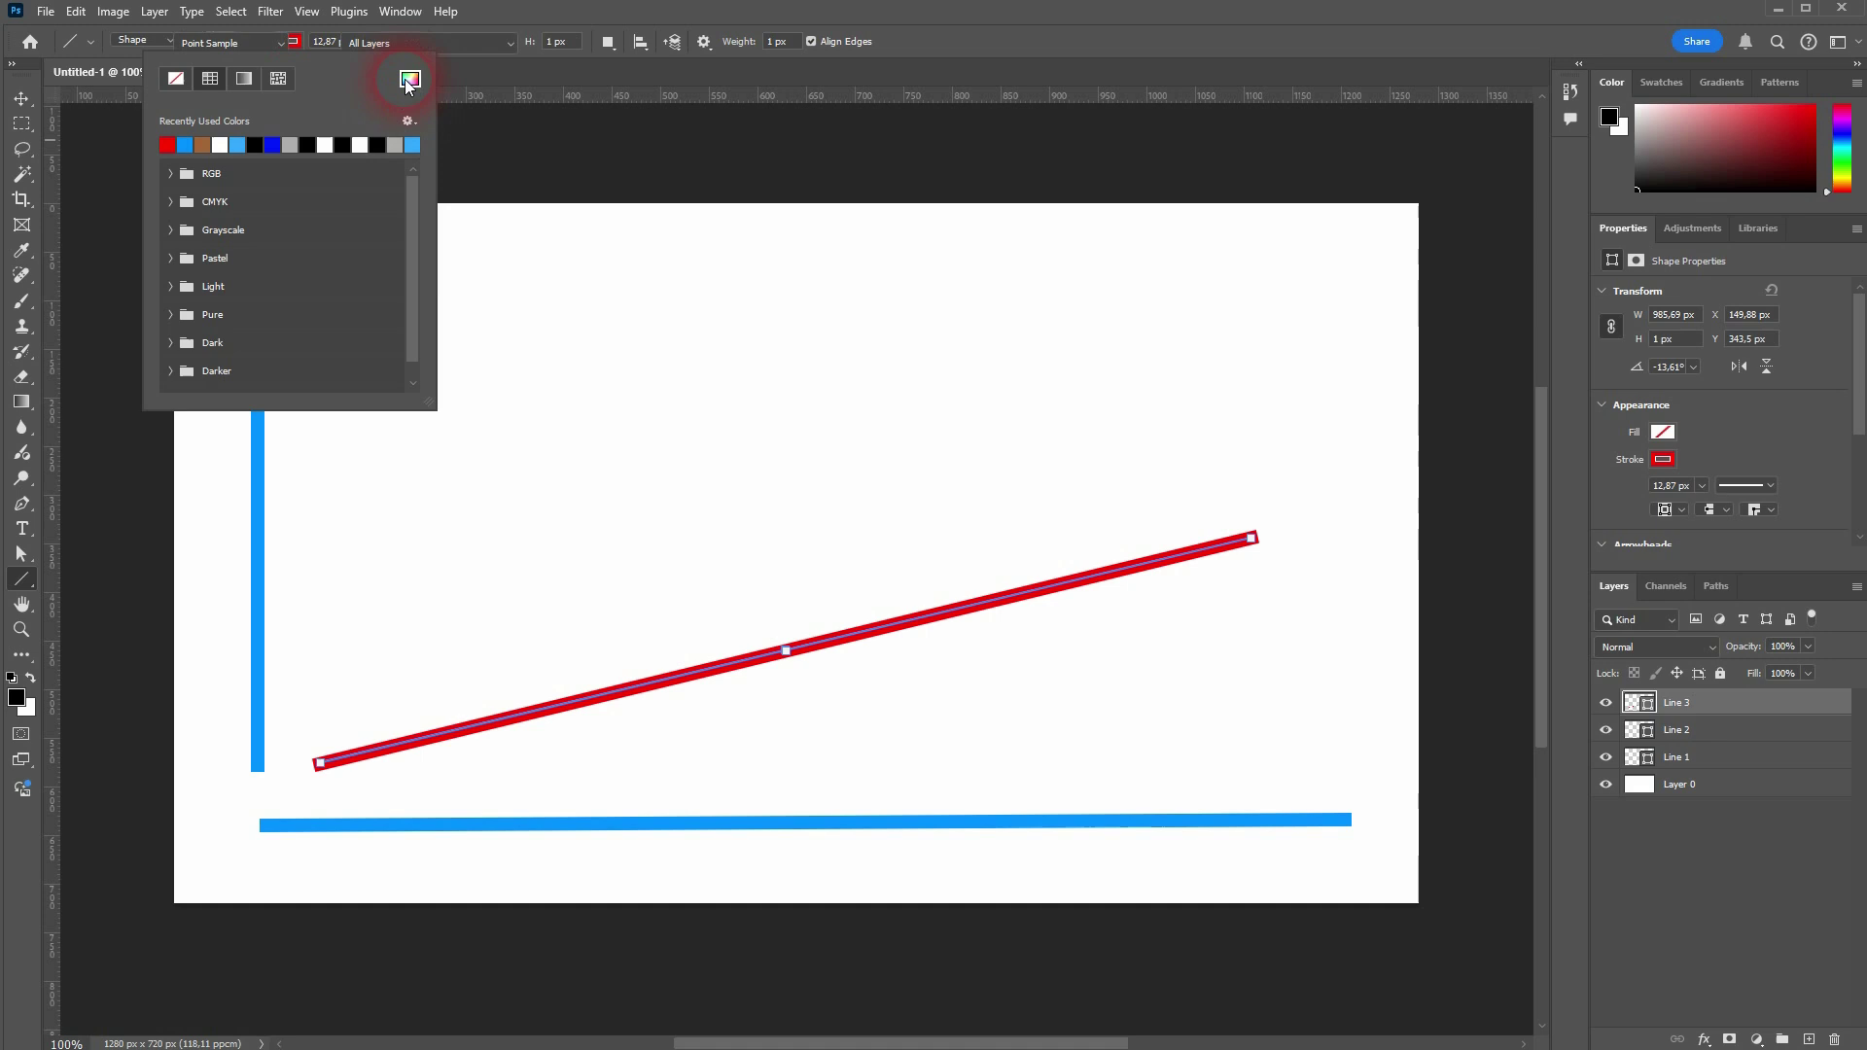
{"action": "left_click_drag", "start_coordinate": [1134, 779], "coordinate": [1099, 807]}
{"action": "left_click_drag", "start_coordinate": [1000, 729], "coordinate": [997, 736]}
{"action": "left_click", "coordinate": [1296, 635]}
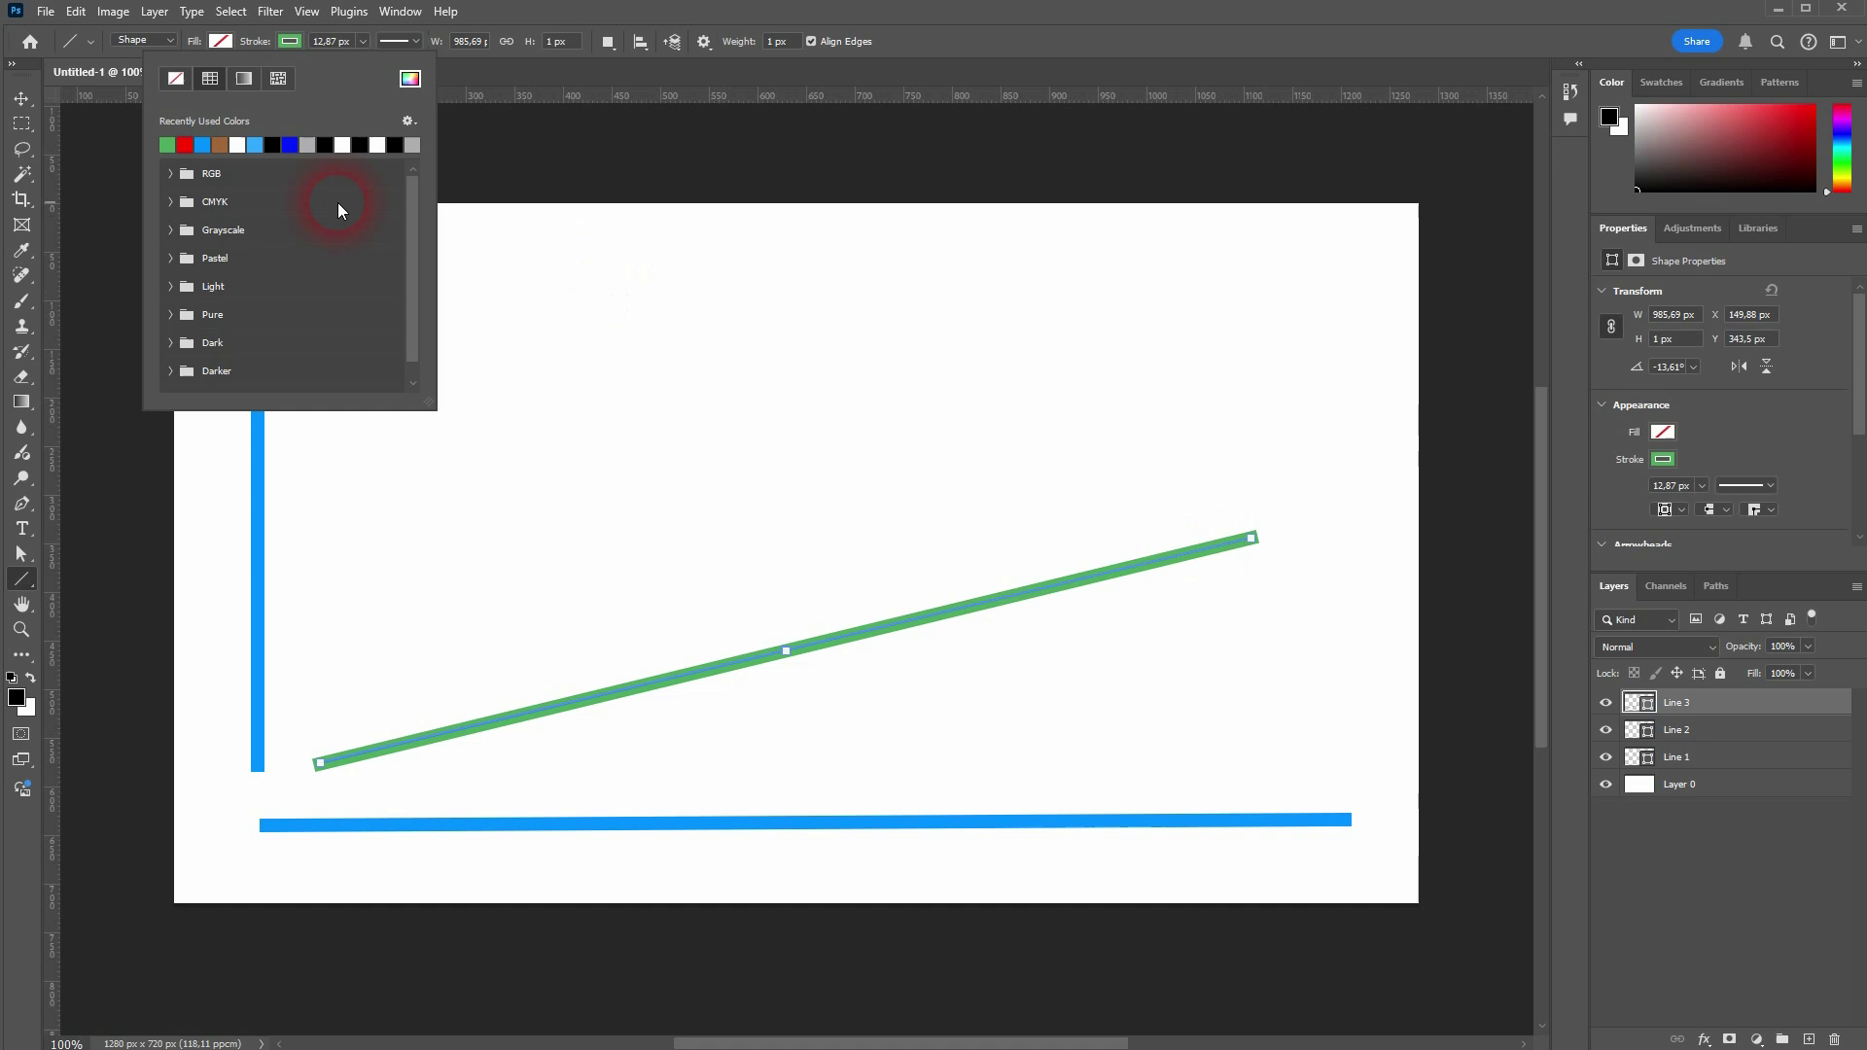
- Set the diagonal's stroke to 37.43 px with a dotted, round-dot style
{"action": "left_click", "coordinate": [364, 39]}
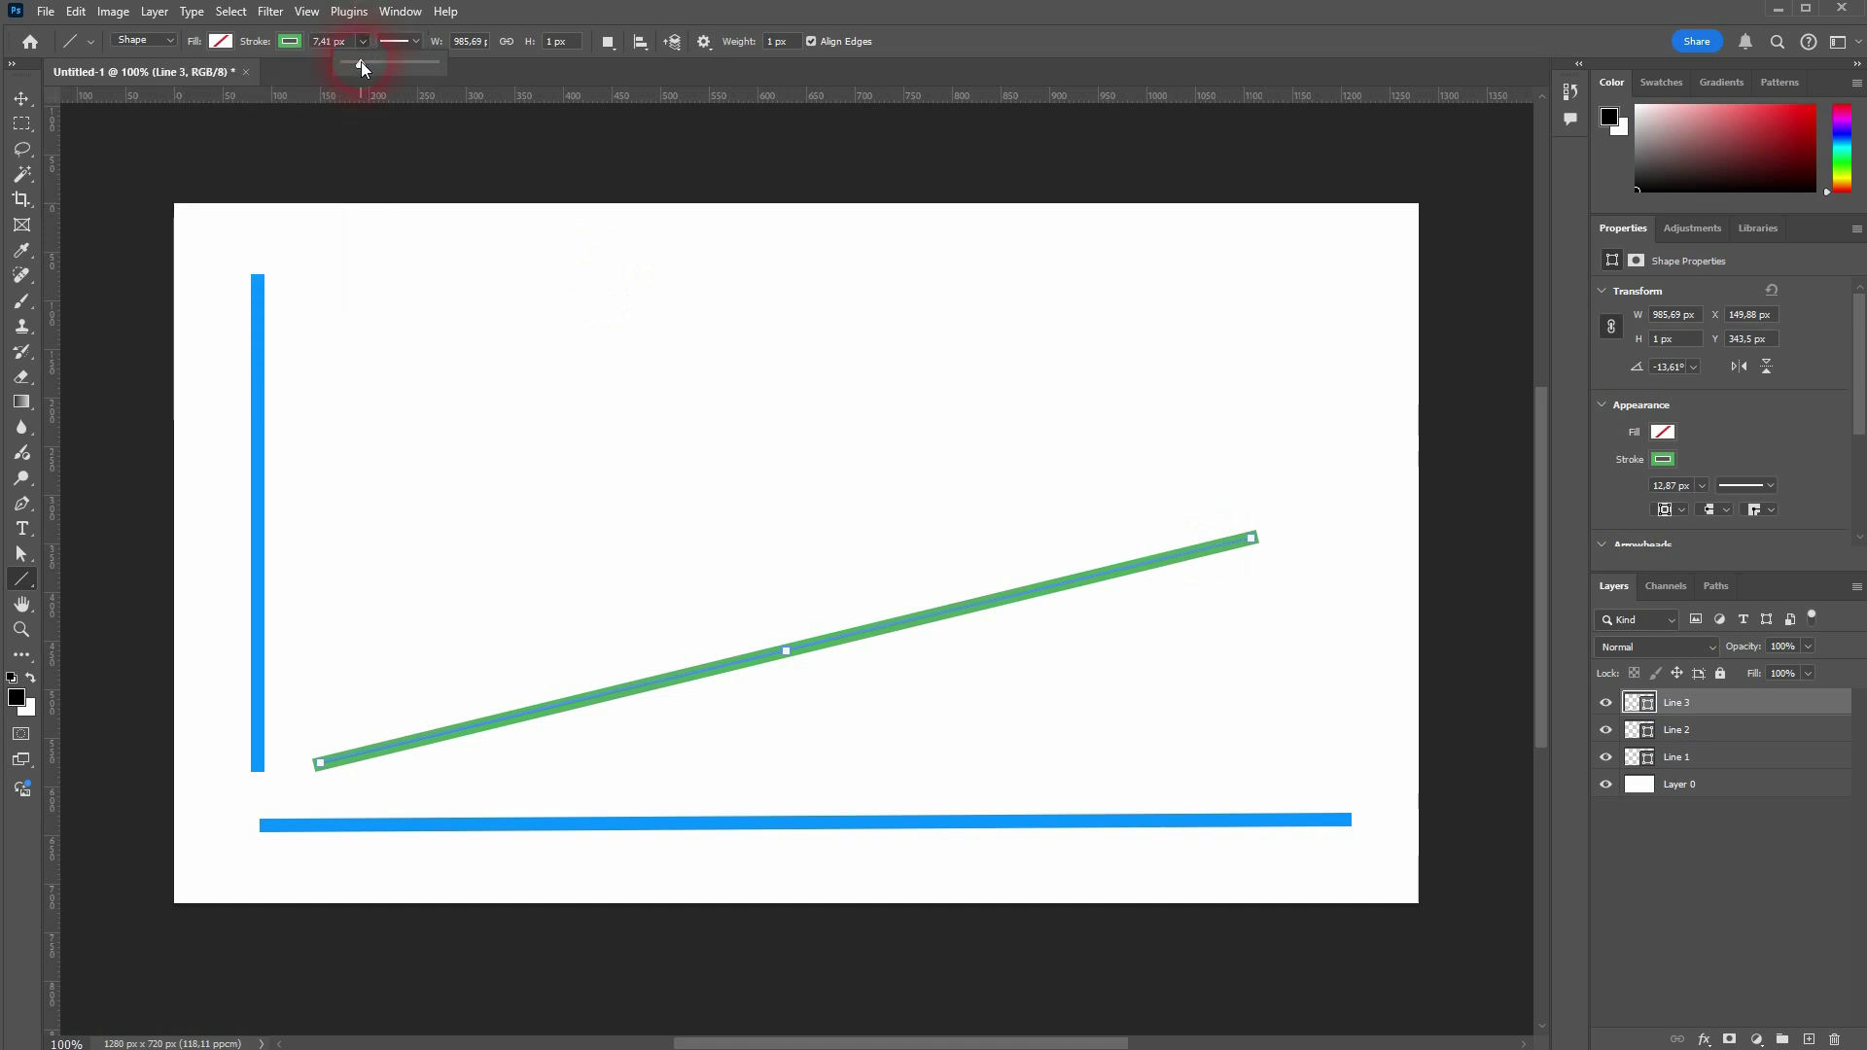
{"action": "mouse_move", "coordinate": [360, 61]}
{"action": "left_mouse_down"}
{"action": "mouse_move", "coordinate": [388, 66]}
{"action": "mouse_move", "coordinate": [372, 66]}
{"action": "left_mouse_up"}
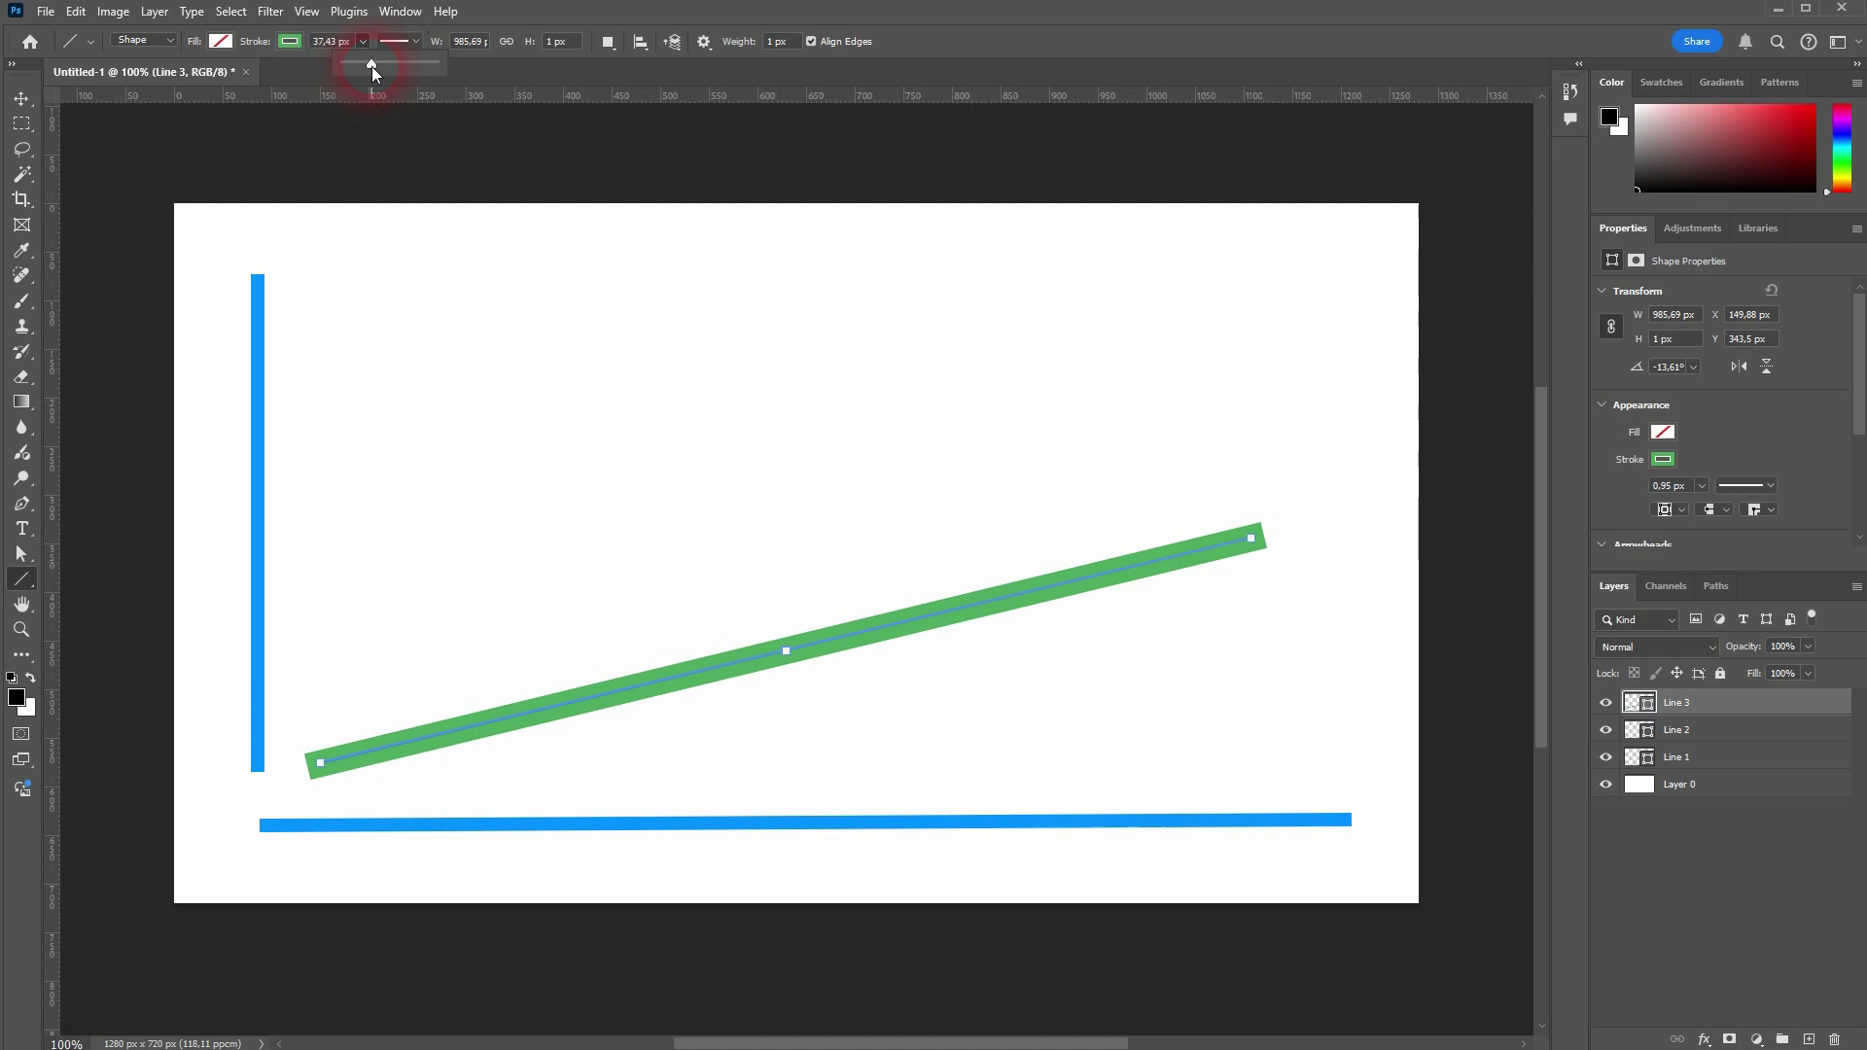
{"action": "left_click", "coordinate": [407, 41]}
{"action": "left_click", "coordinate": [408, 132]}
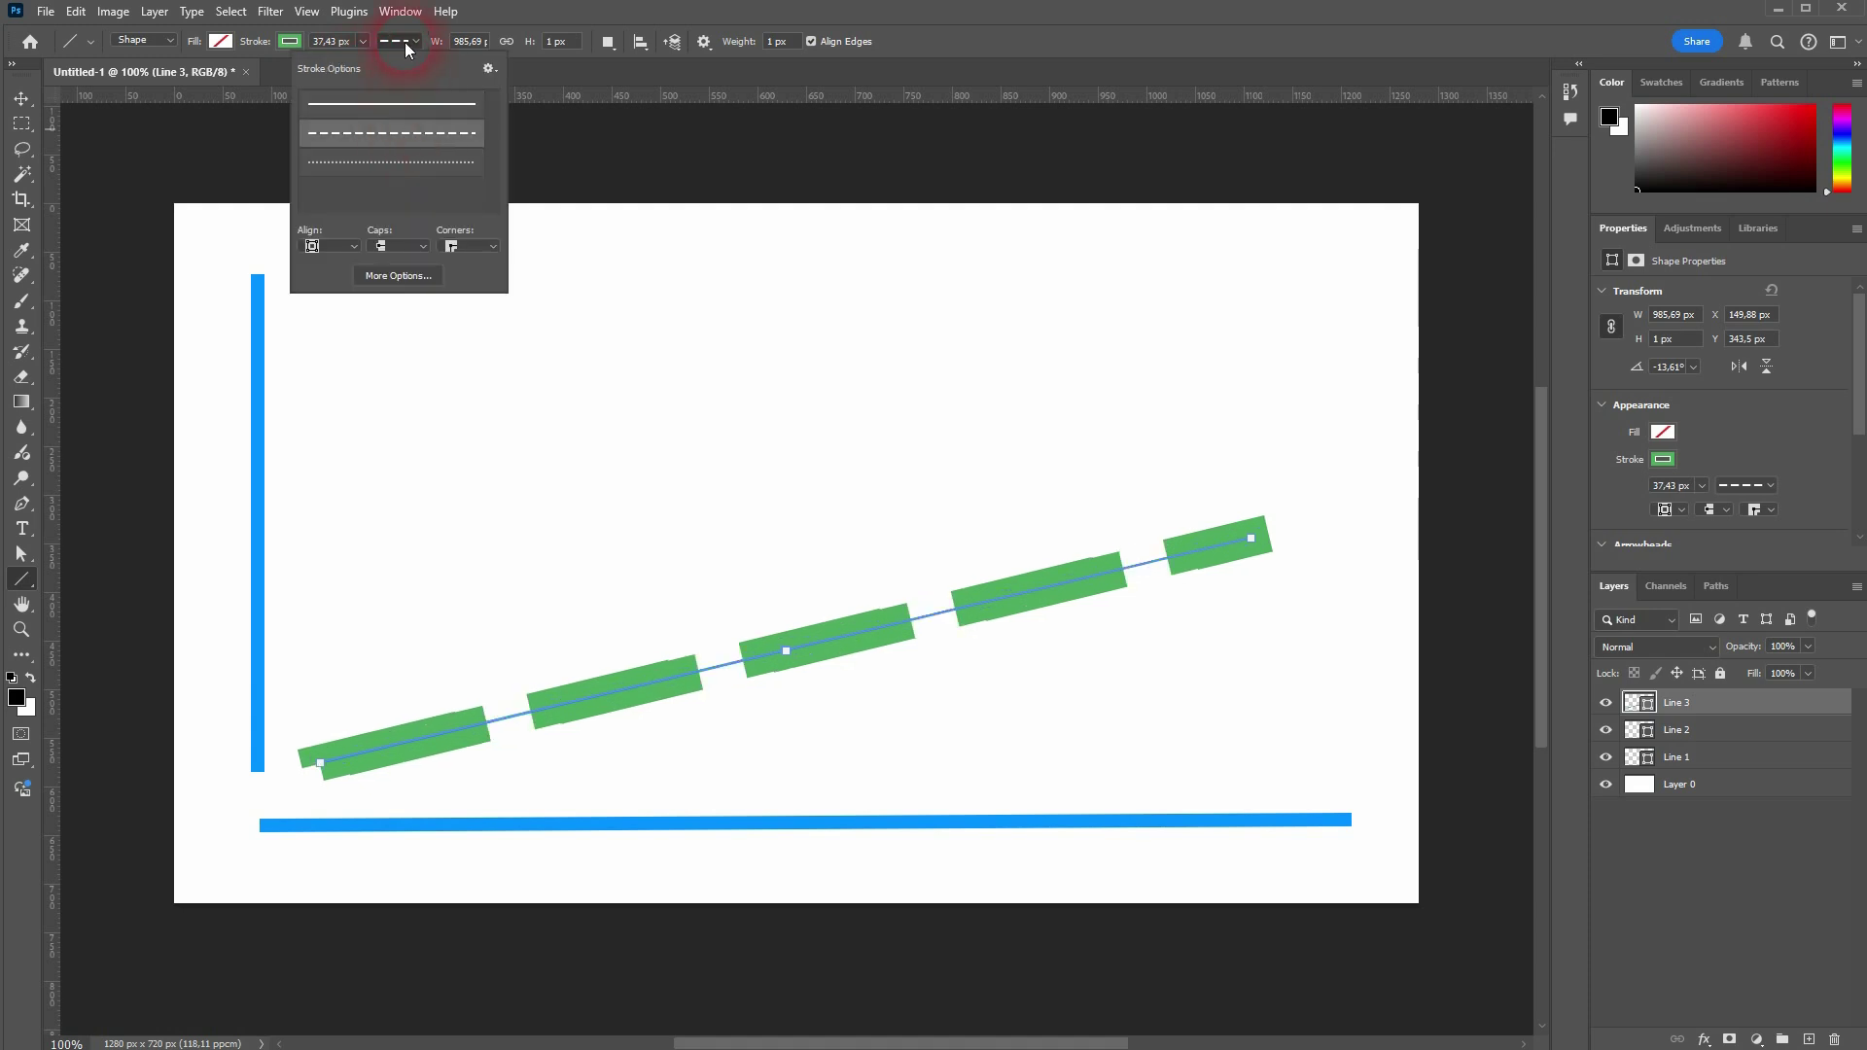
{"action": "left_click", "coordinate": [405, 43]}
{"action": "left_click", "coordinate": [413, 41]}
{"action": "left_click", "coordinate": [418, 162]}
{"action": "left_click", "coordinate": [1059, 54]}
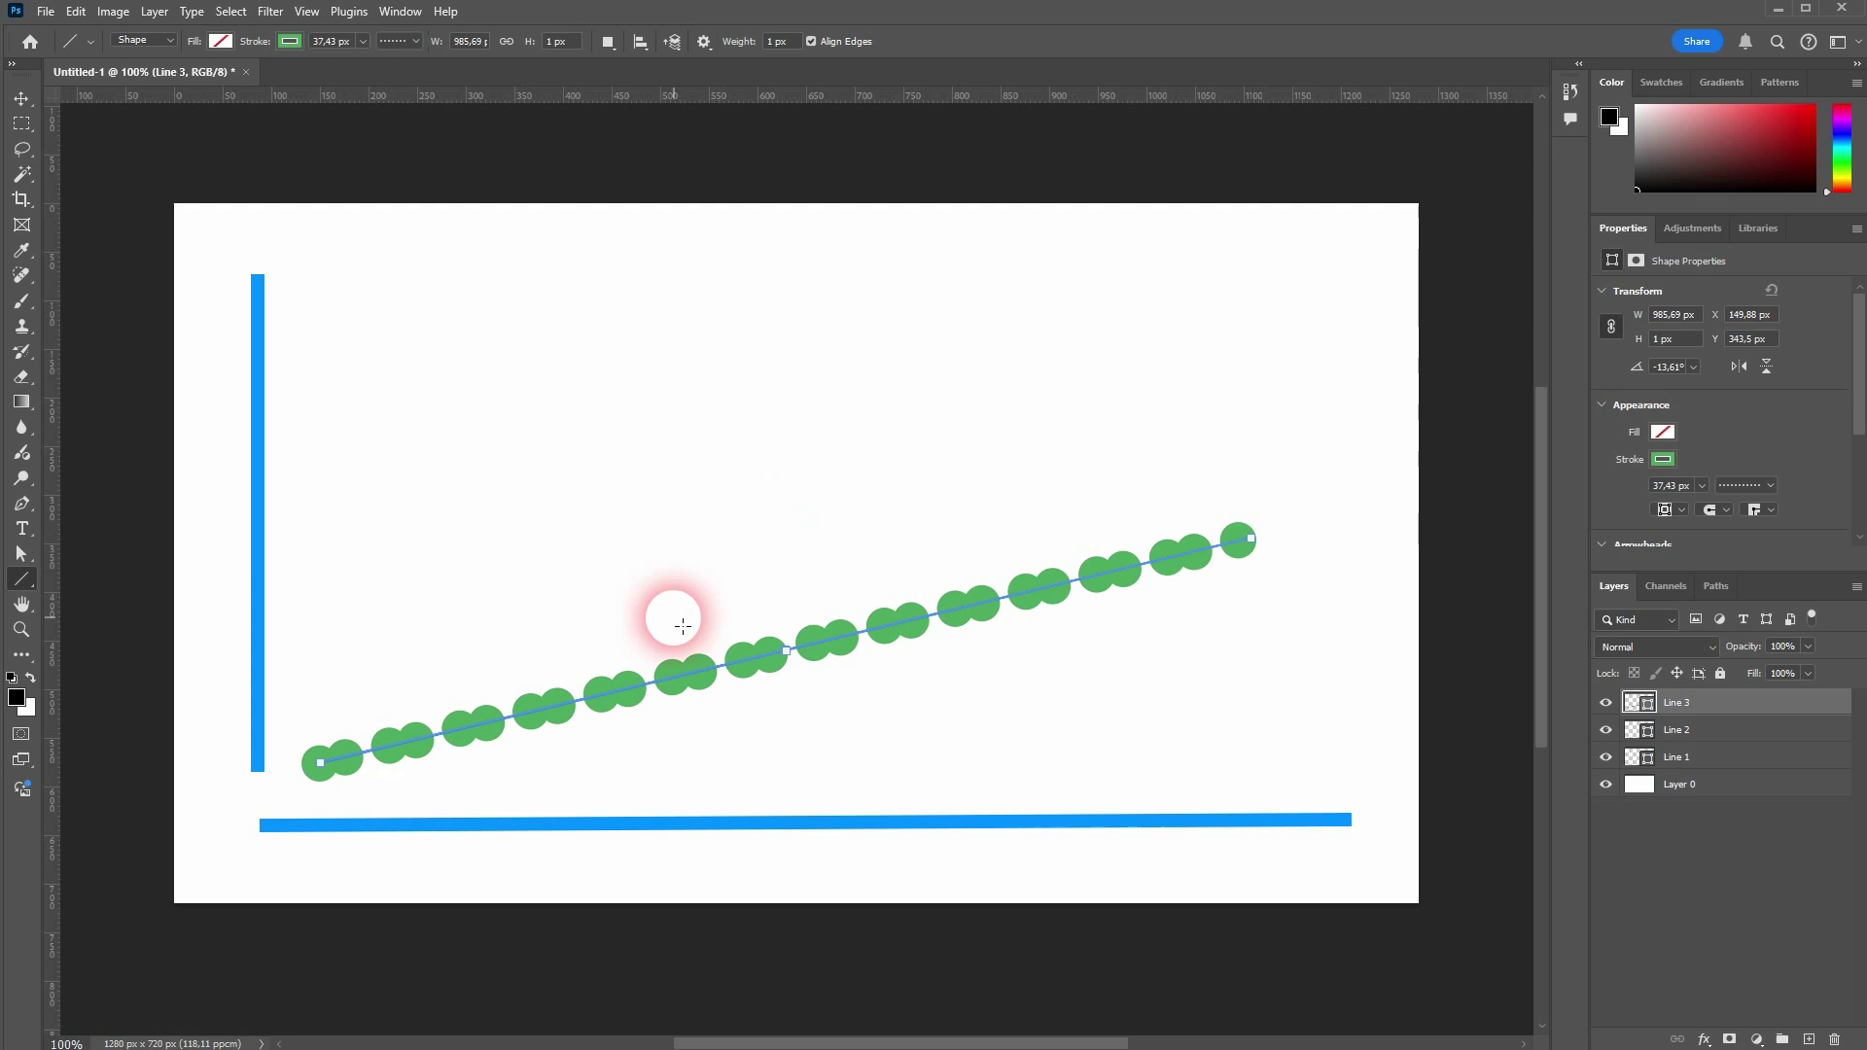
- Try a 100 px line height, then reset it to 1 px
{"action": "left_click", "coordinate": [464, 49]}
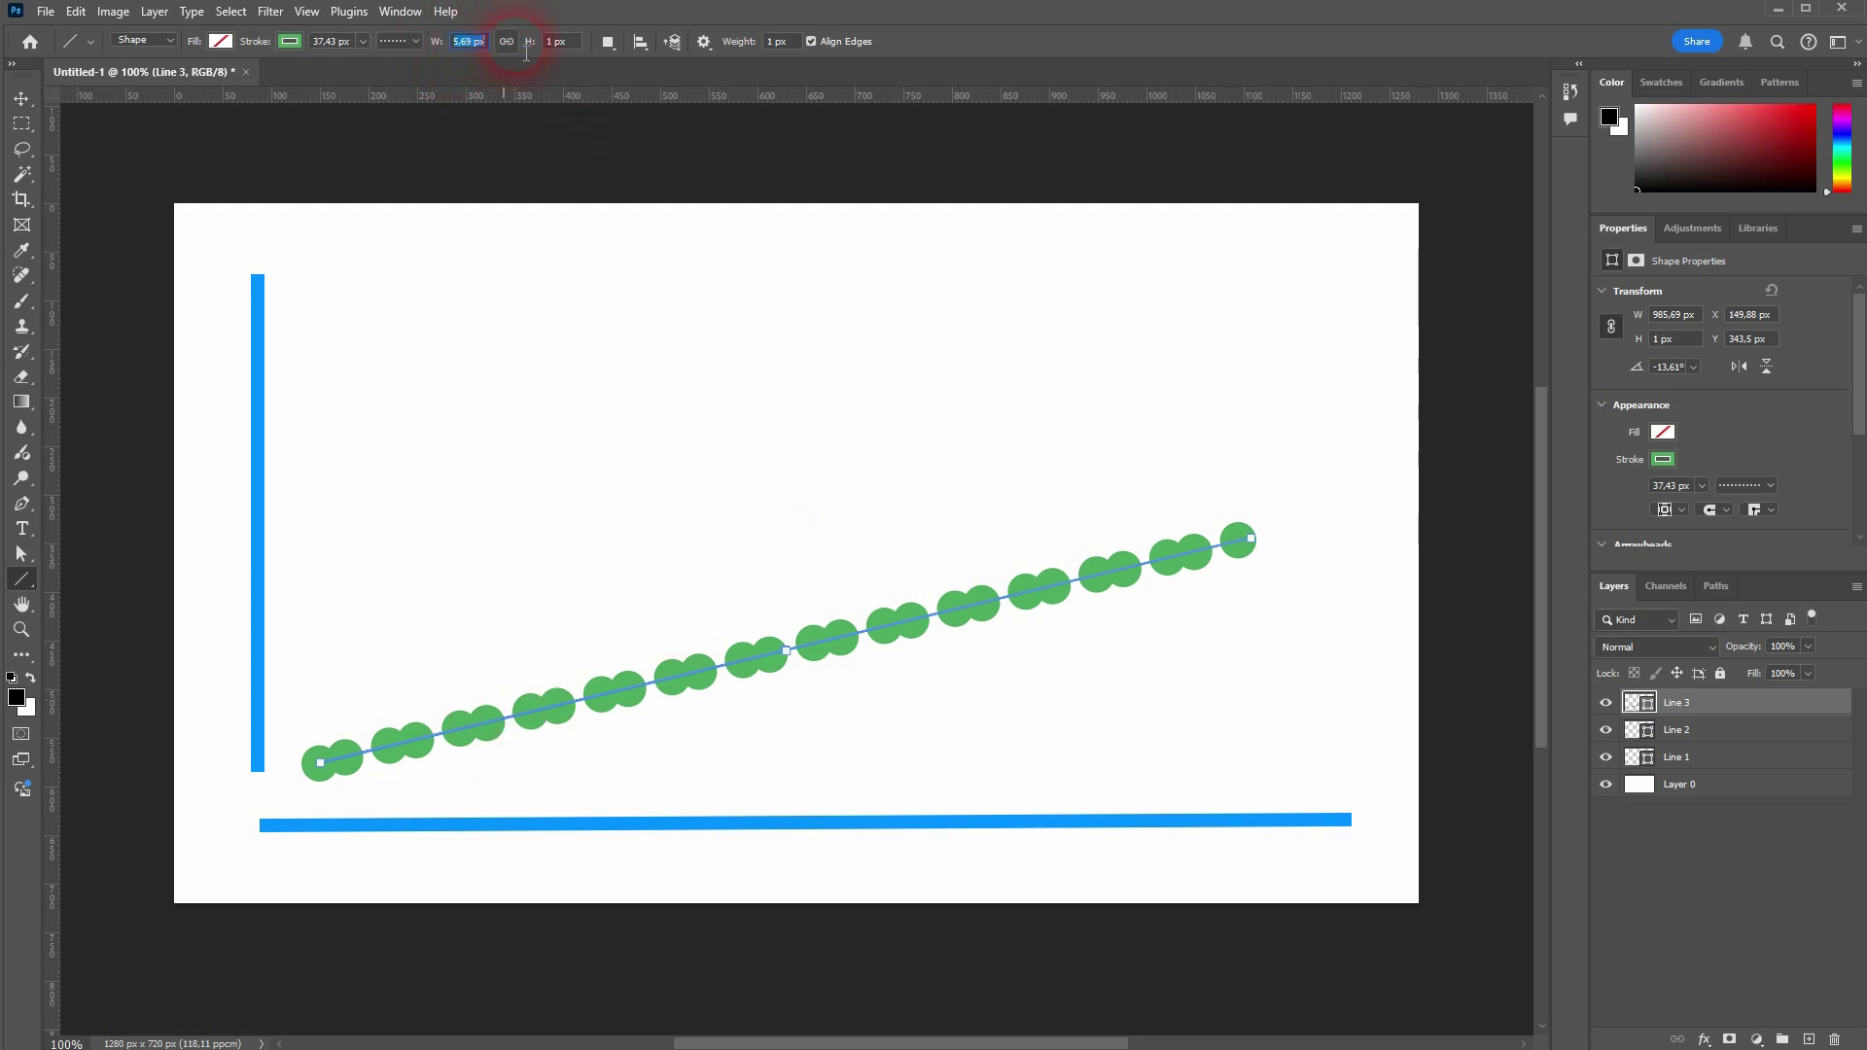
{"action": "type", "text": "100"}
{"action": "key", "text": "Return"}
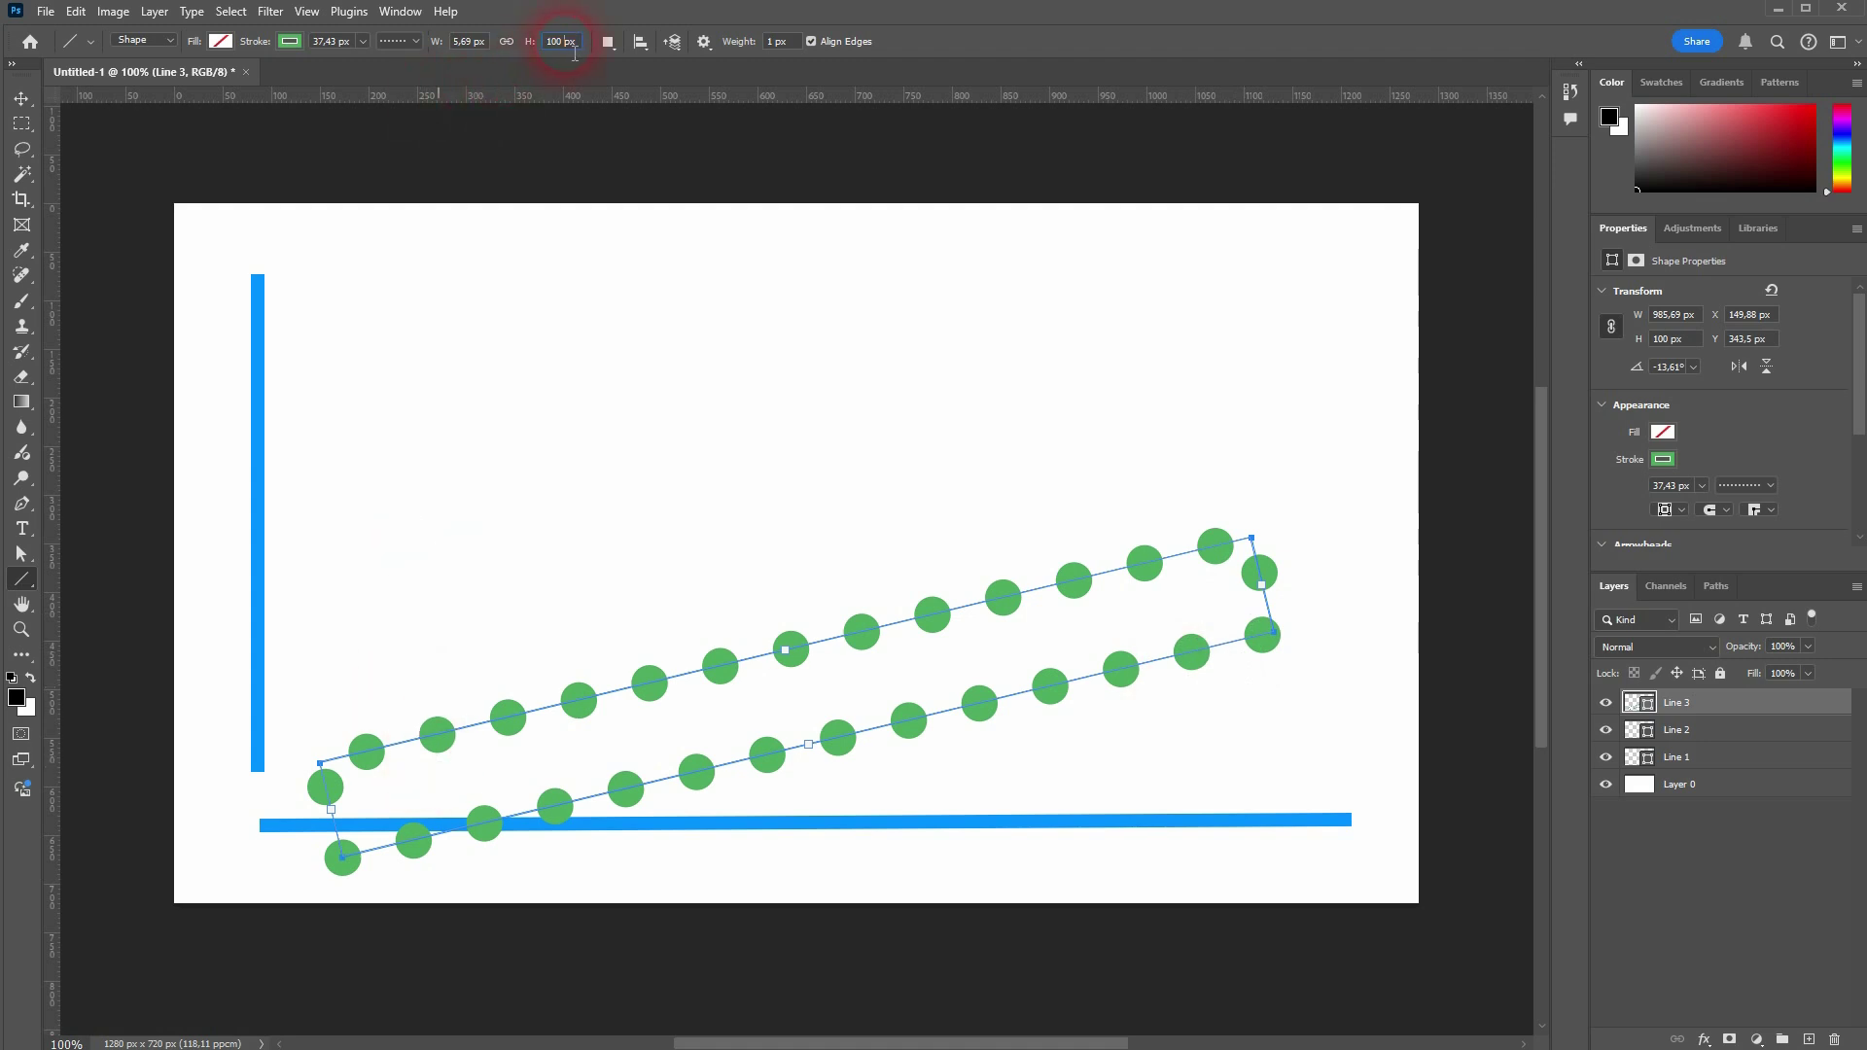
{"action": "type", "text": "0"}
{"action": "key", "text": "Return"}
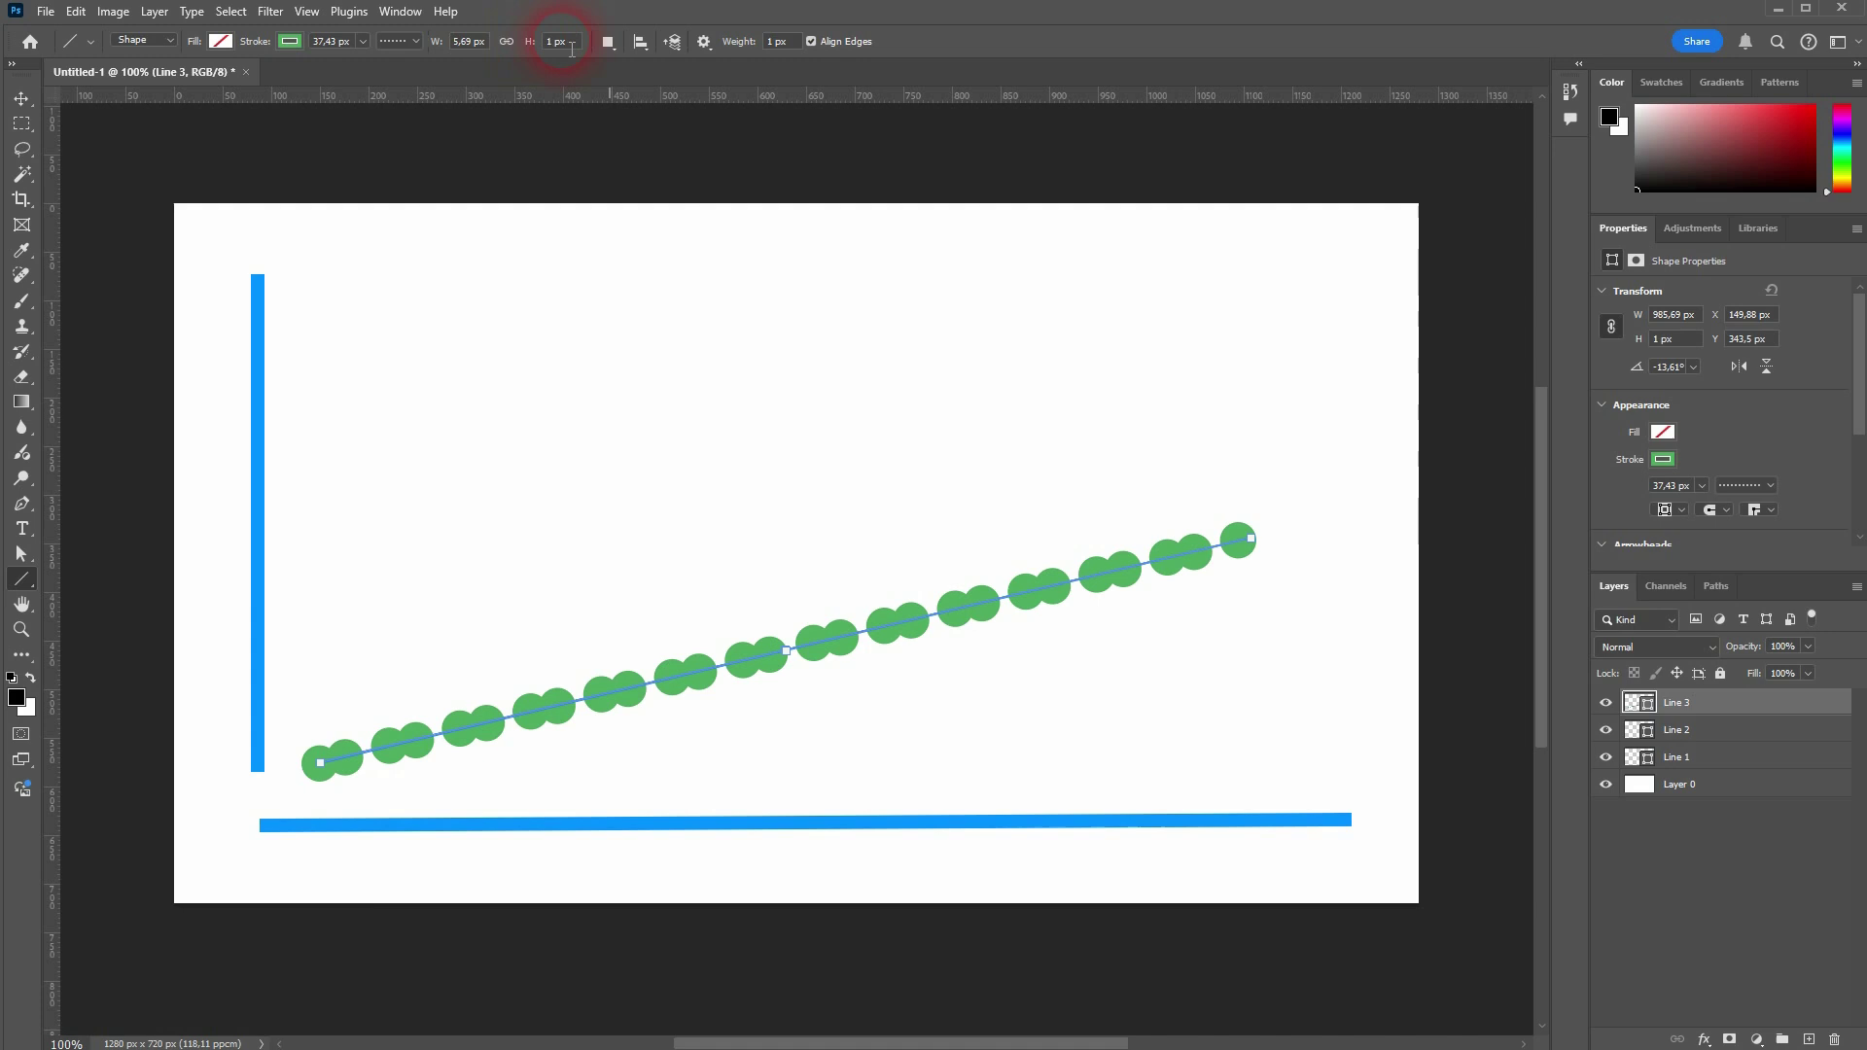
- Set the line width to 20 px, then to 1000 px
{"action": "key", "text": "ctrl+a"}
{"action": "type", "text": "20"}
{"action": "key", "text": "Return"}
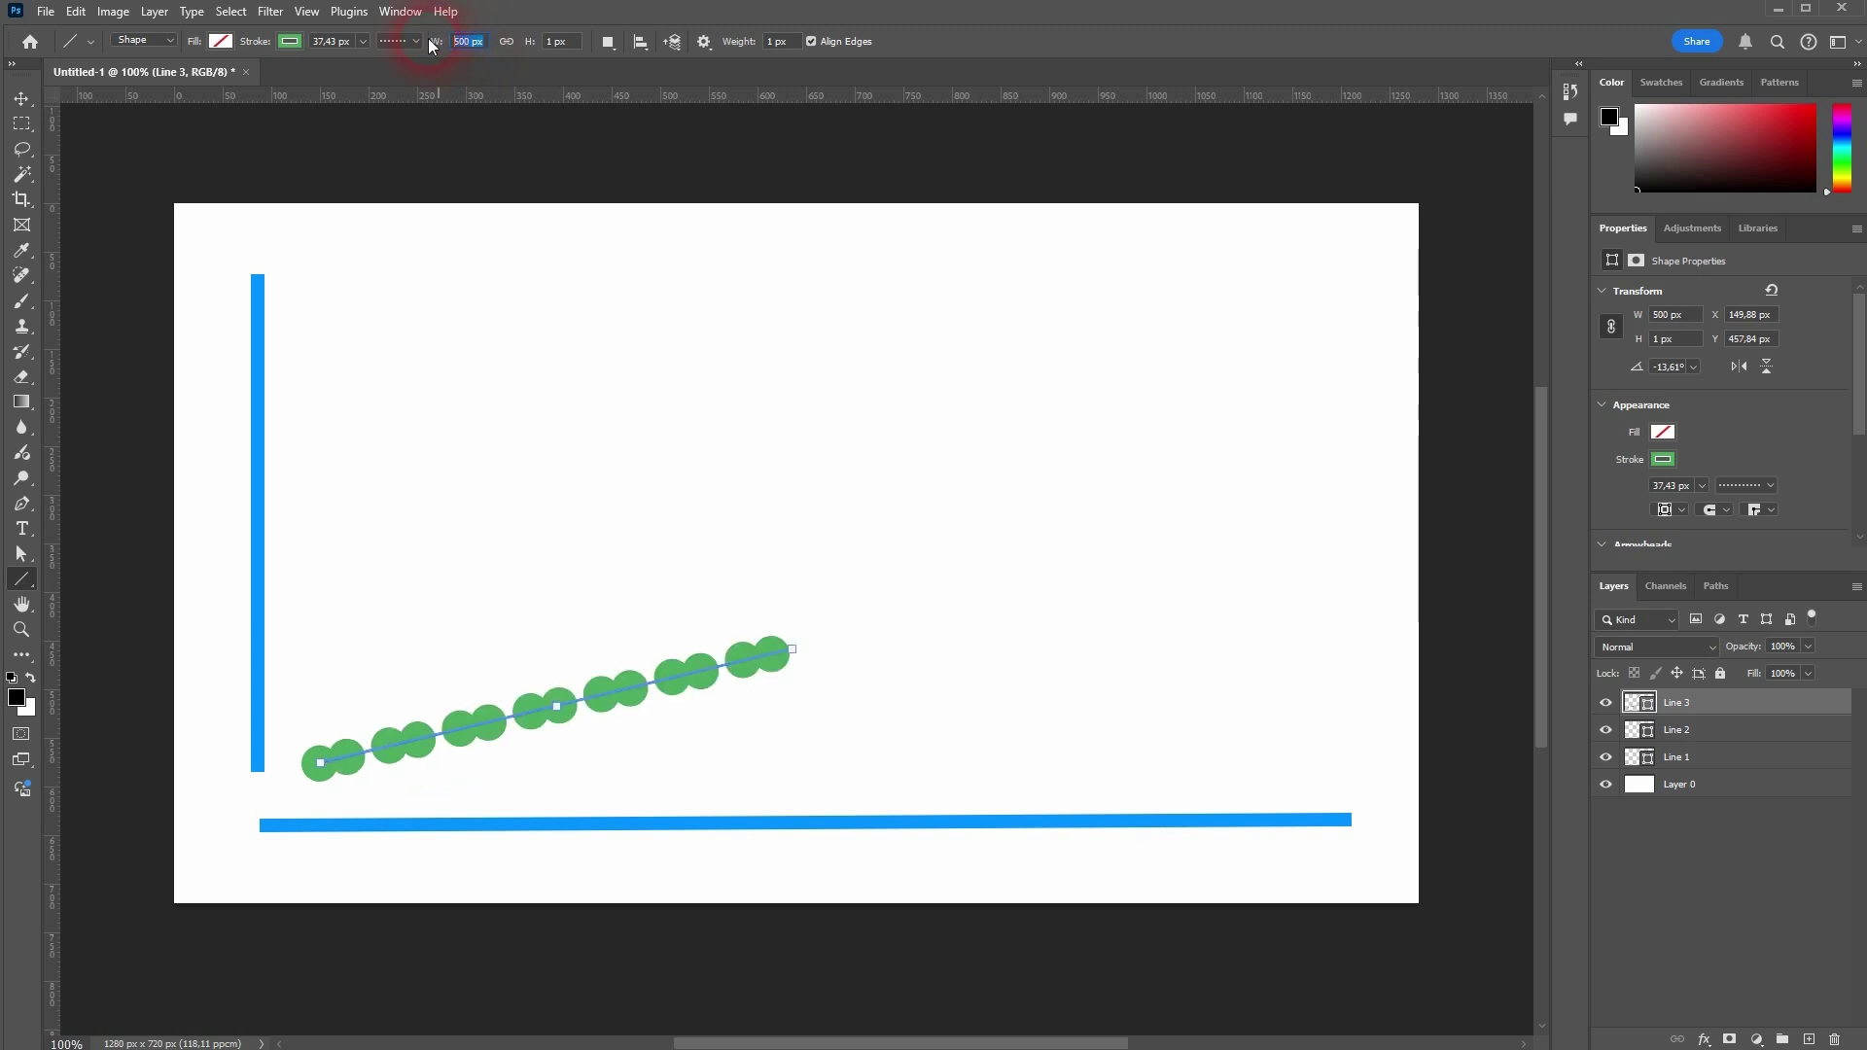
{"action": "type", "text": "1000"}
{"action": "key", "text": "Return"}
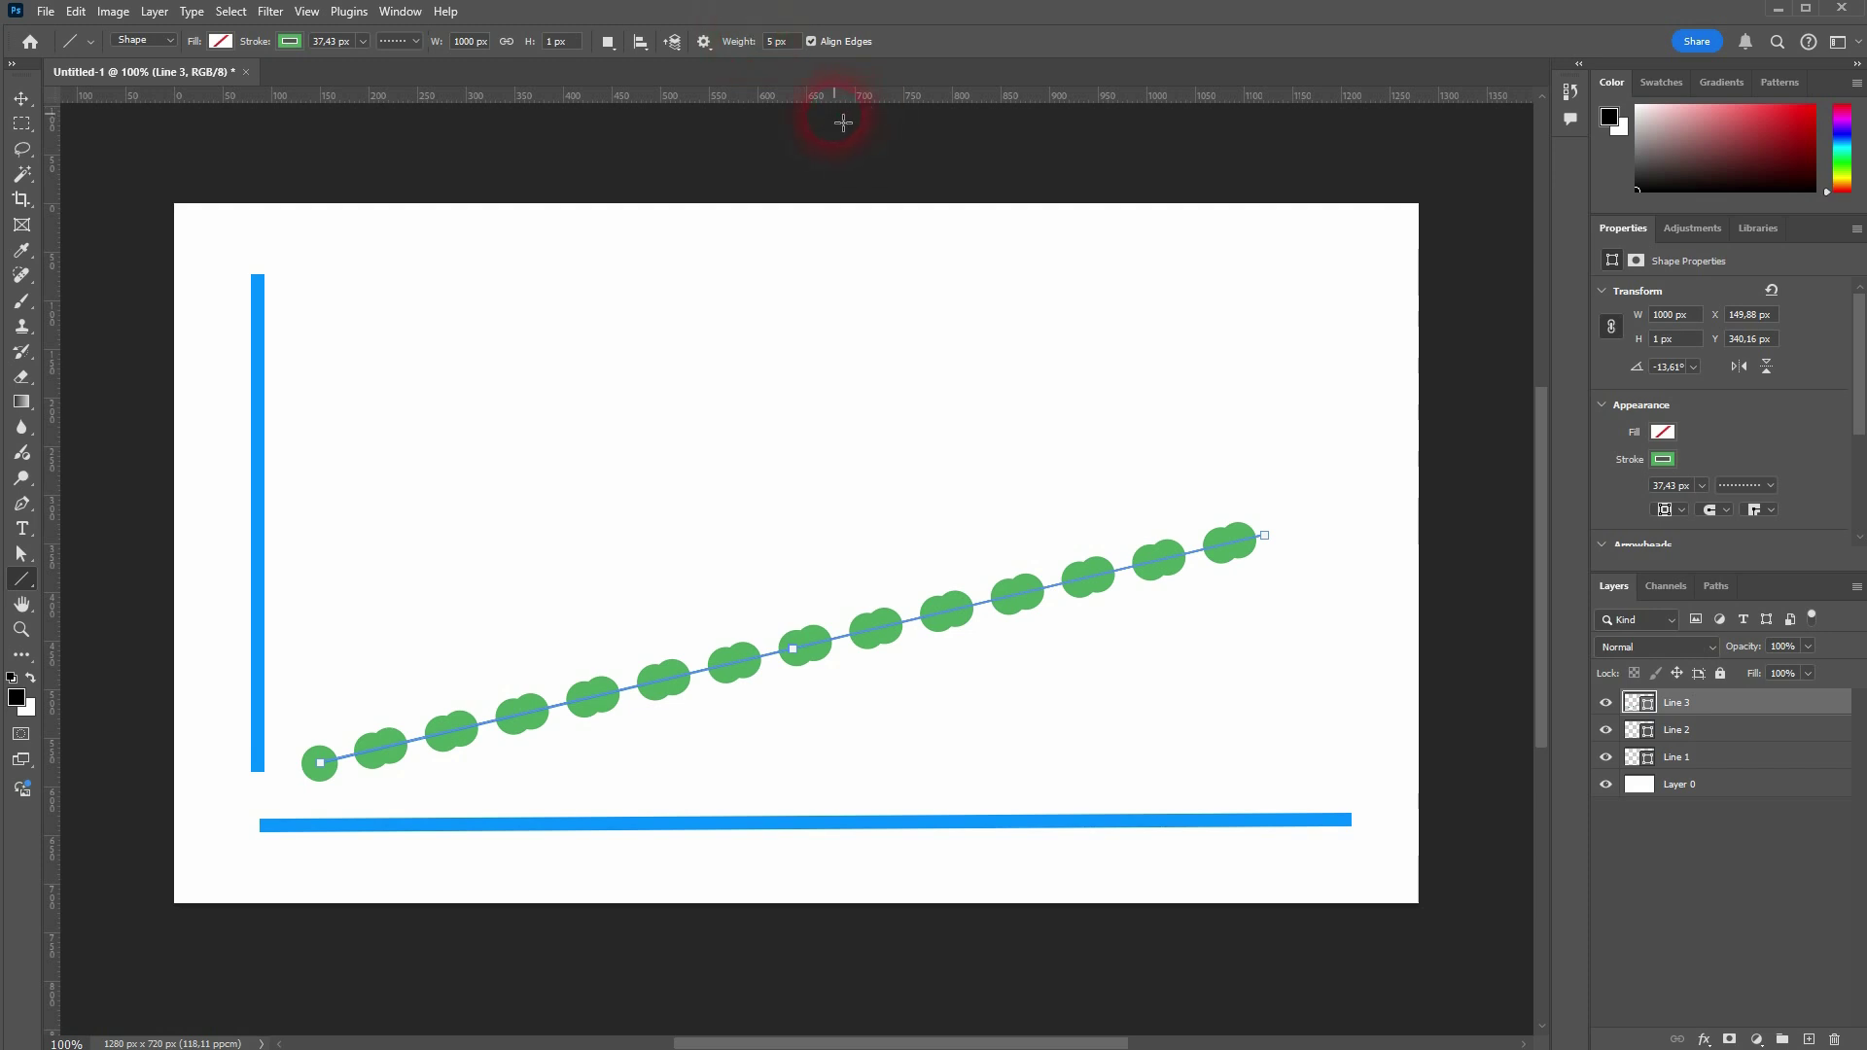
- Draw three more green dotted lines above the first at 5, 1 and 25 px weights
{"action": "left_click_drag", "start_coordinate": [332, 569], "coordinate": [1227, 419]}
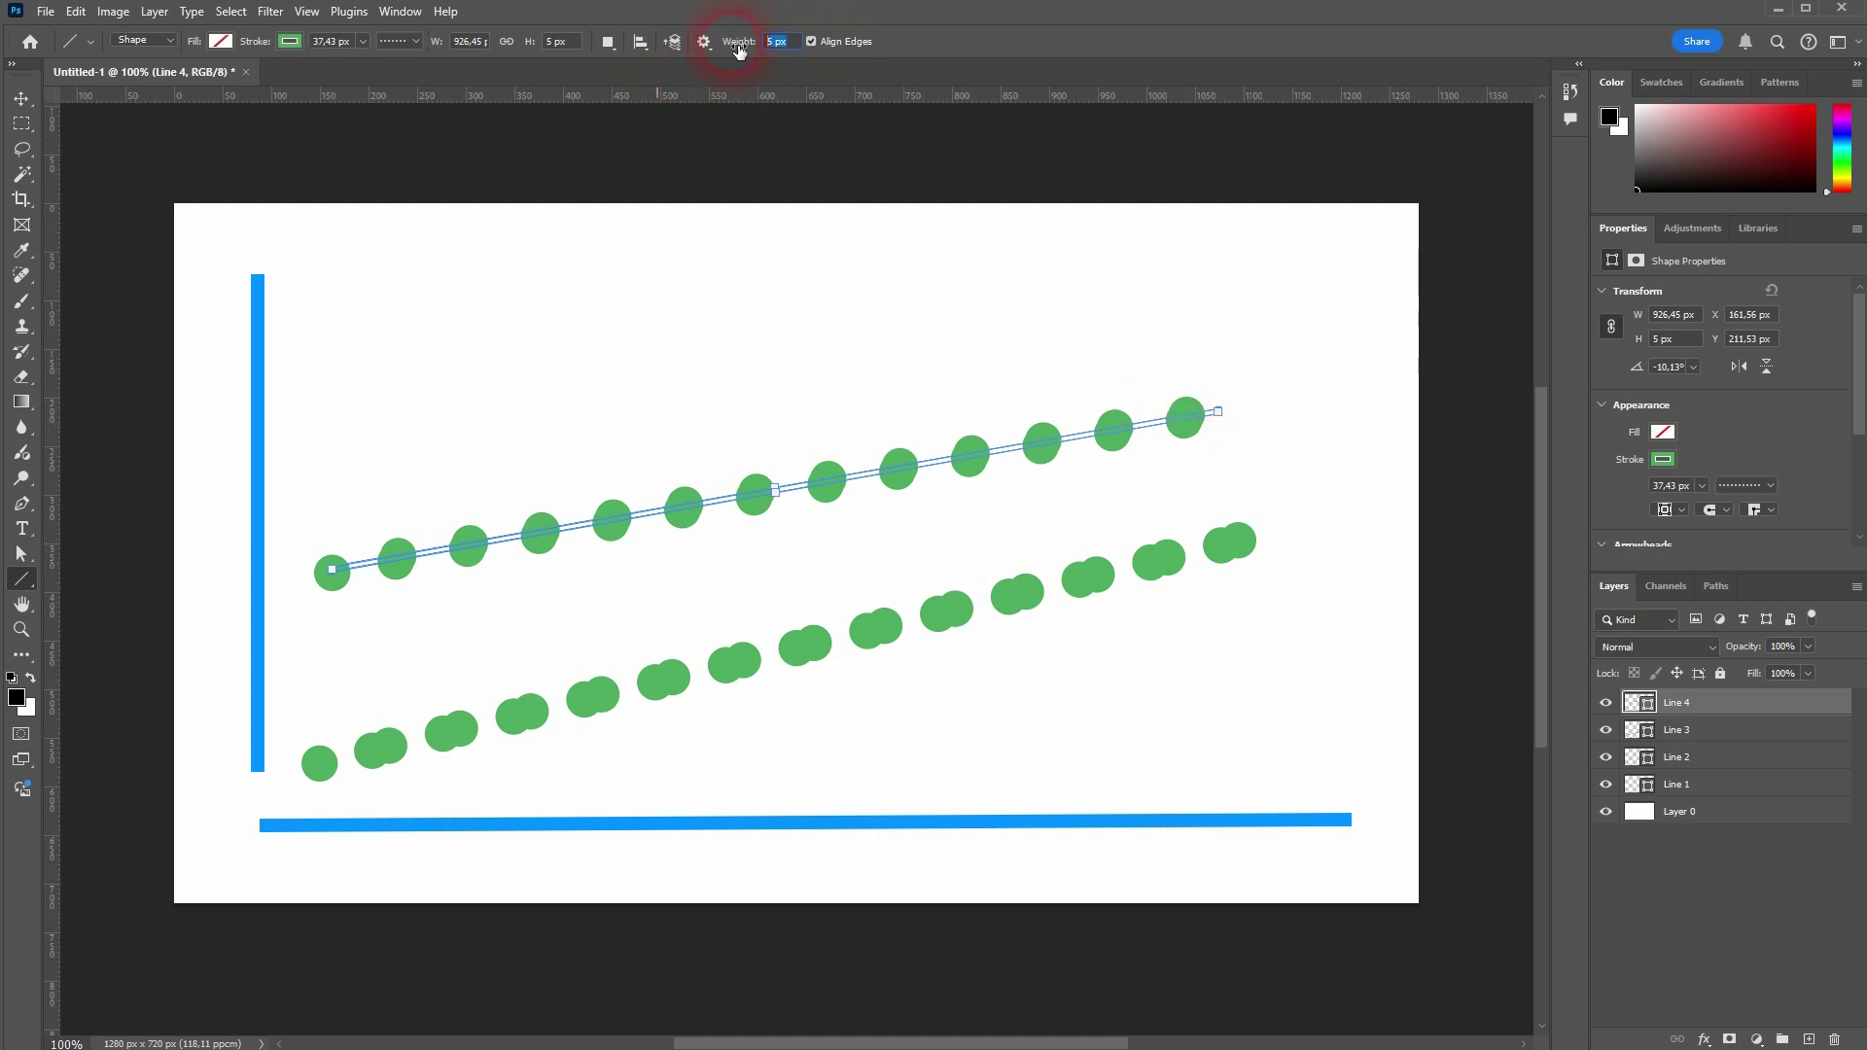
{"action": "left_click_drag", "start_coordinate": [329, 426], "coordinate": [1165, 320]}
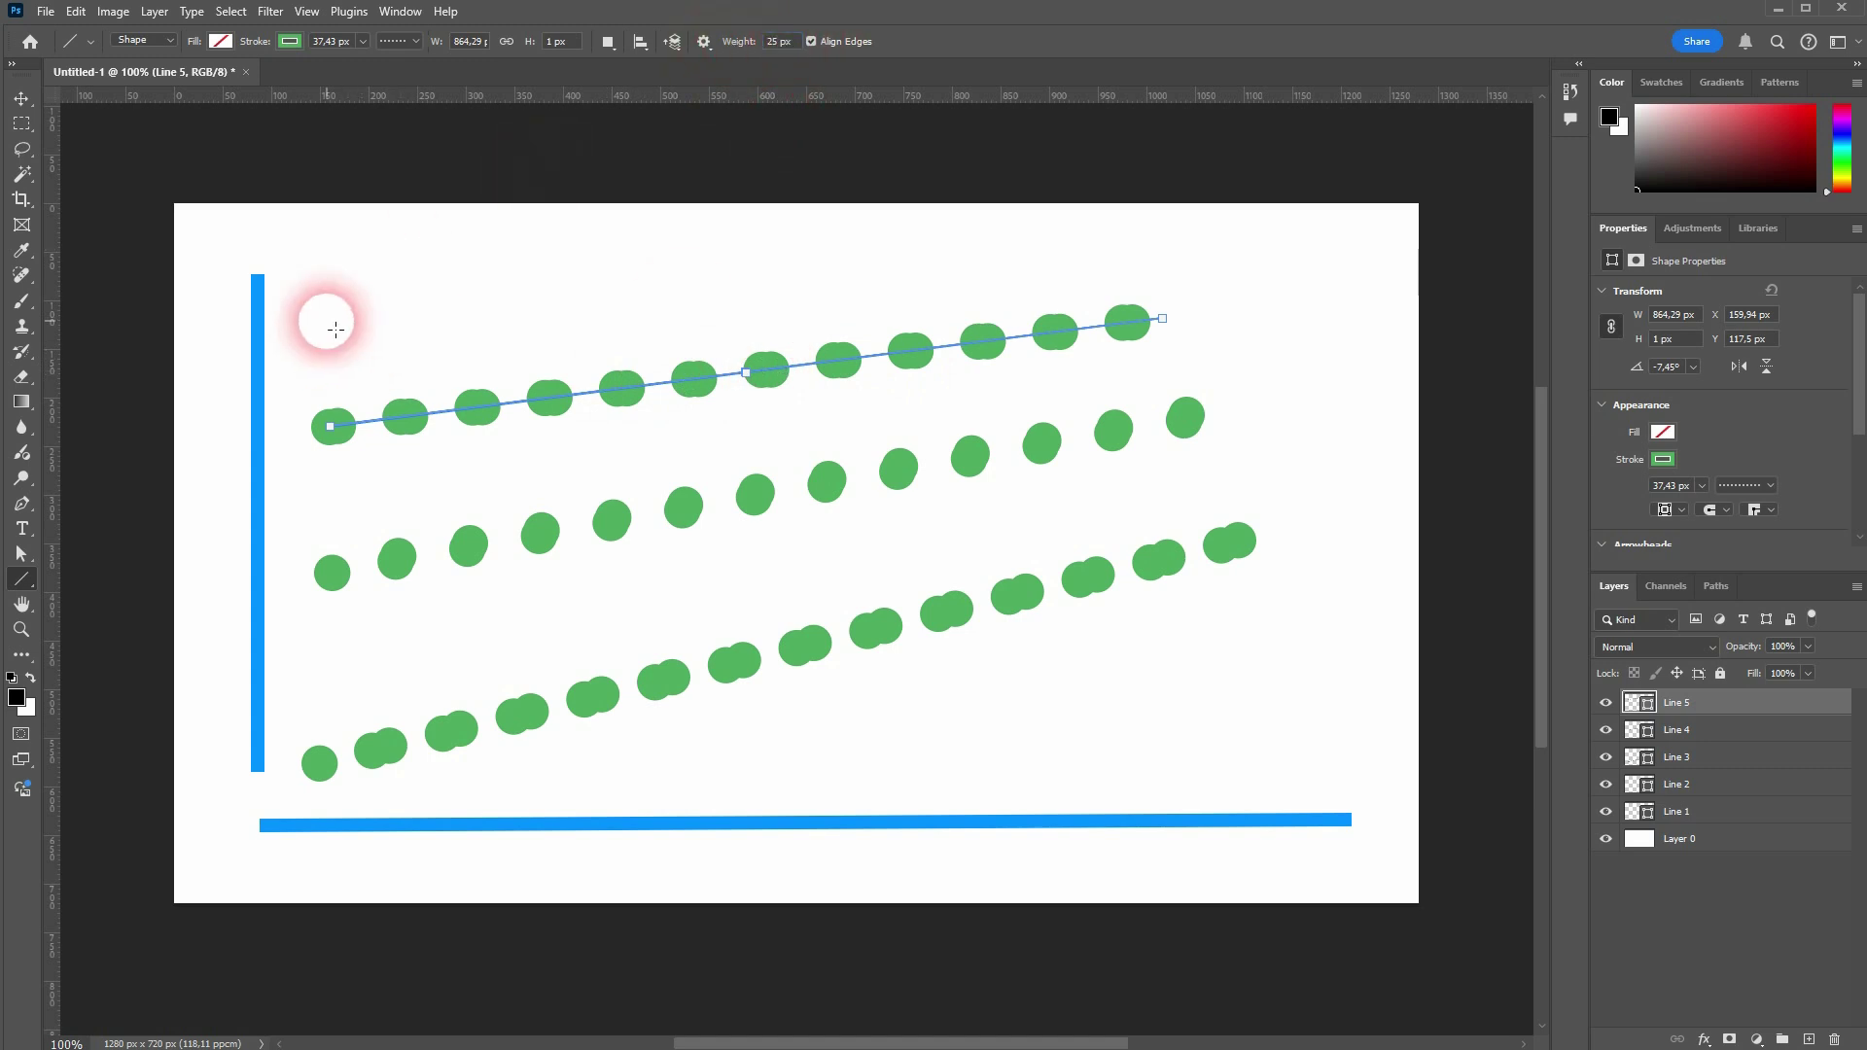
{"action": "left_click_drag", "start_coordinate": [327, 321], "coordinate": [1147, 252]}
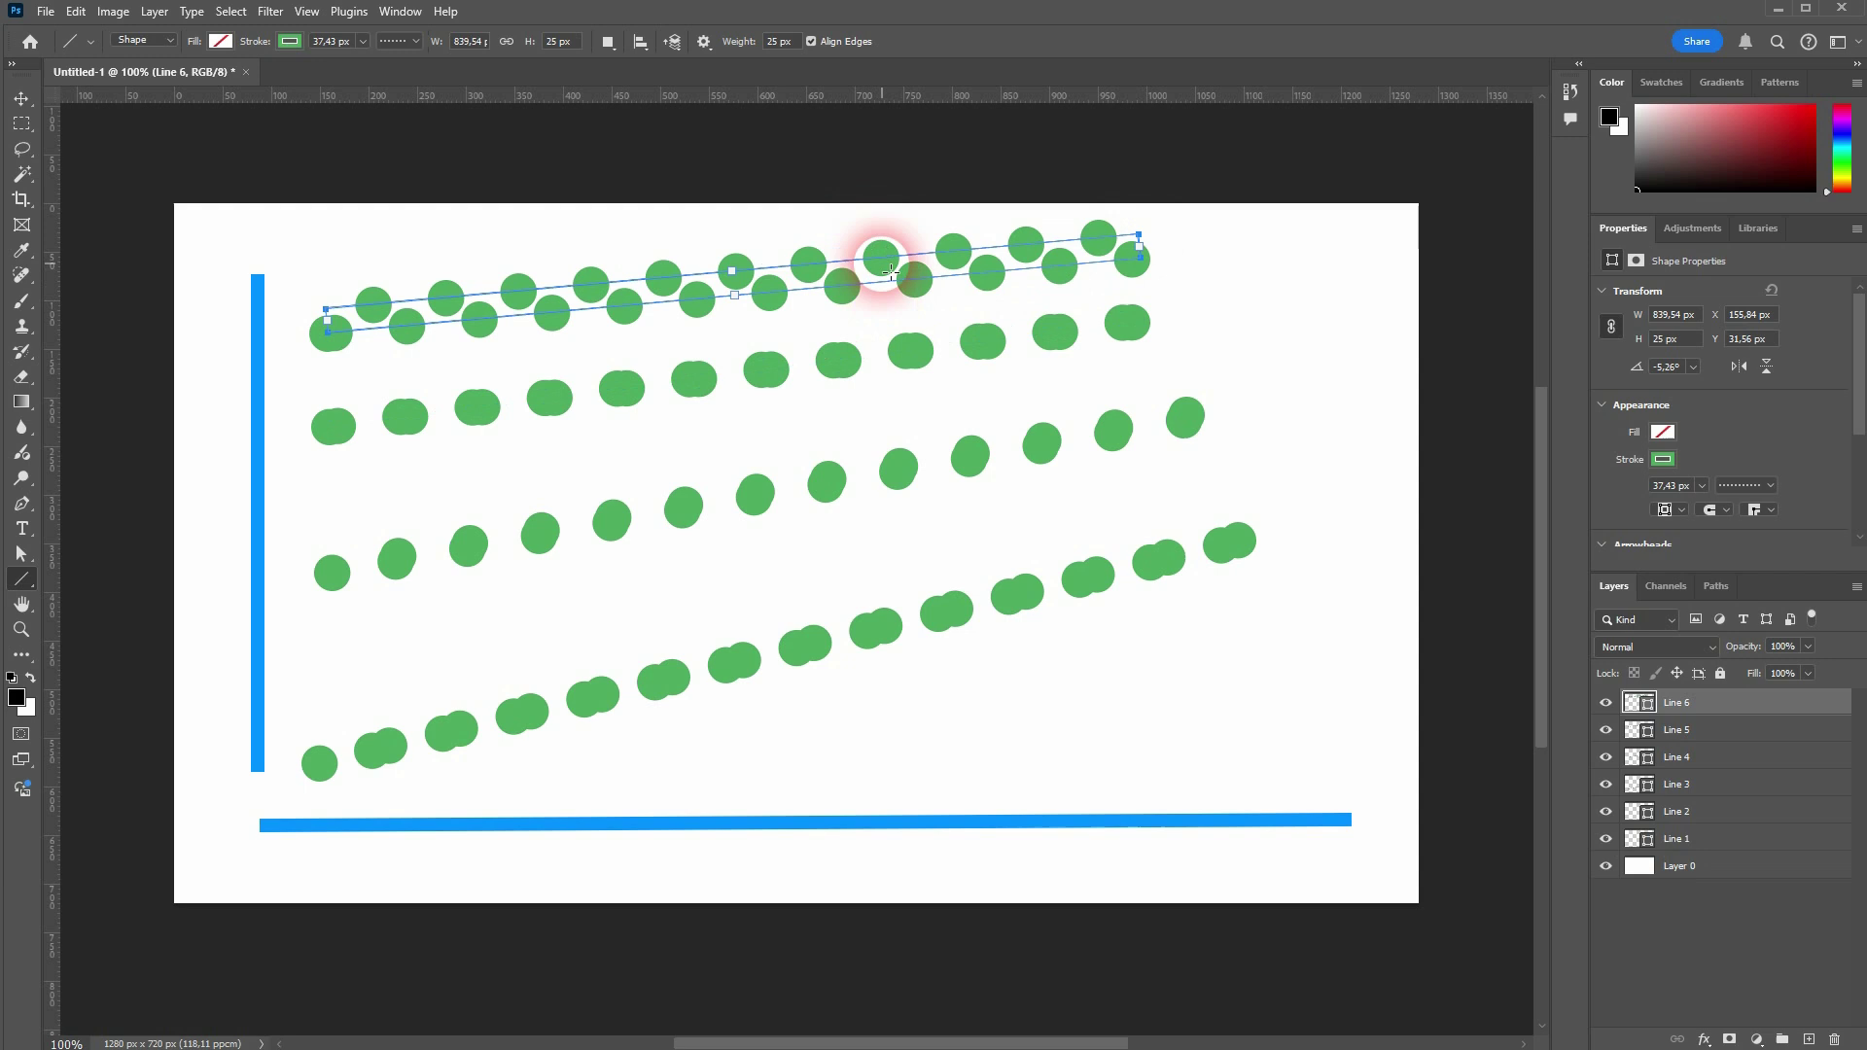
{"action": "left_click", "coordinate": [783, 43]}
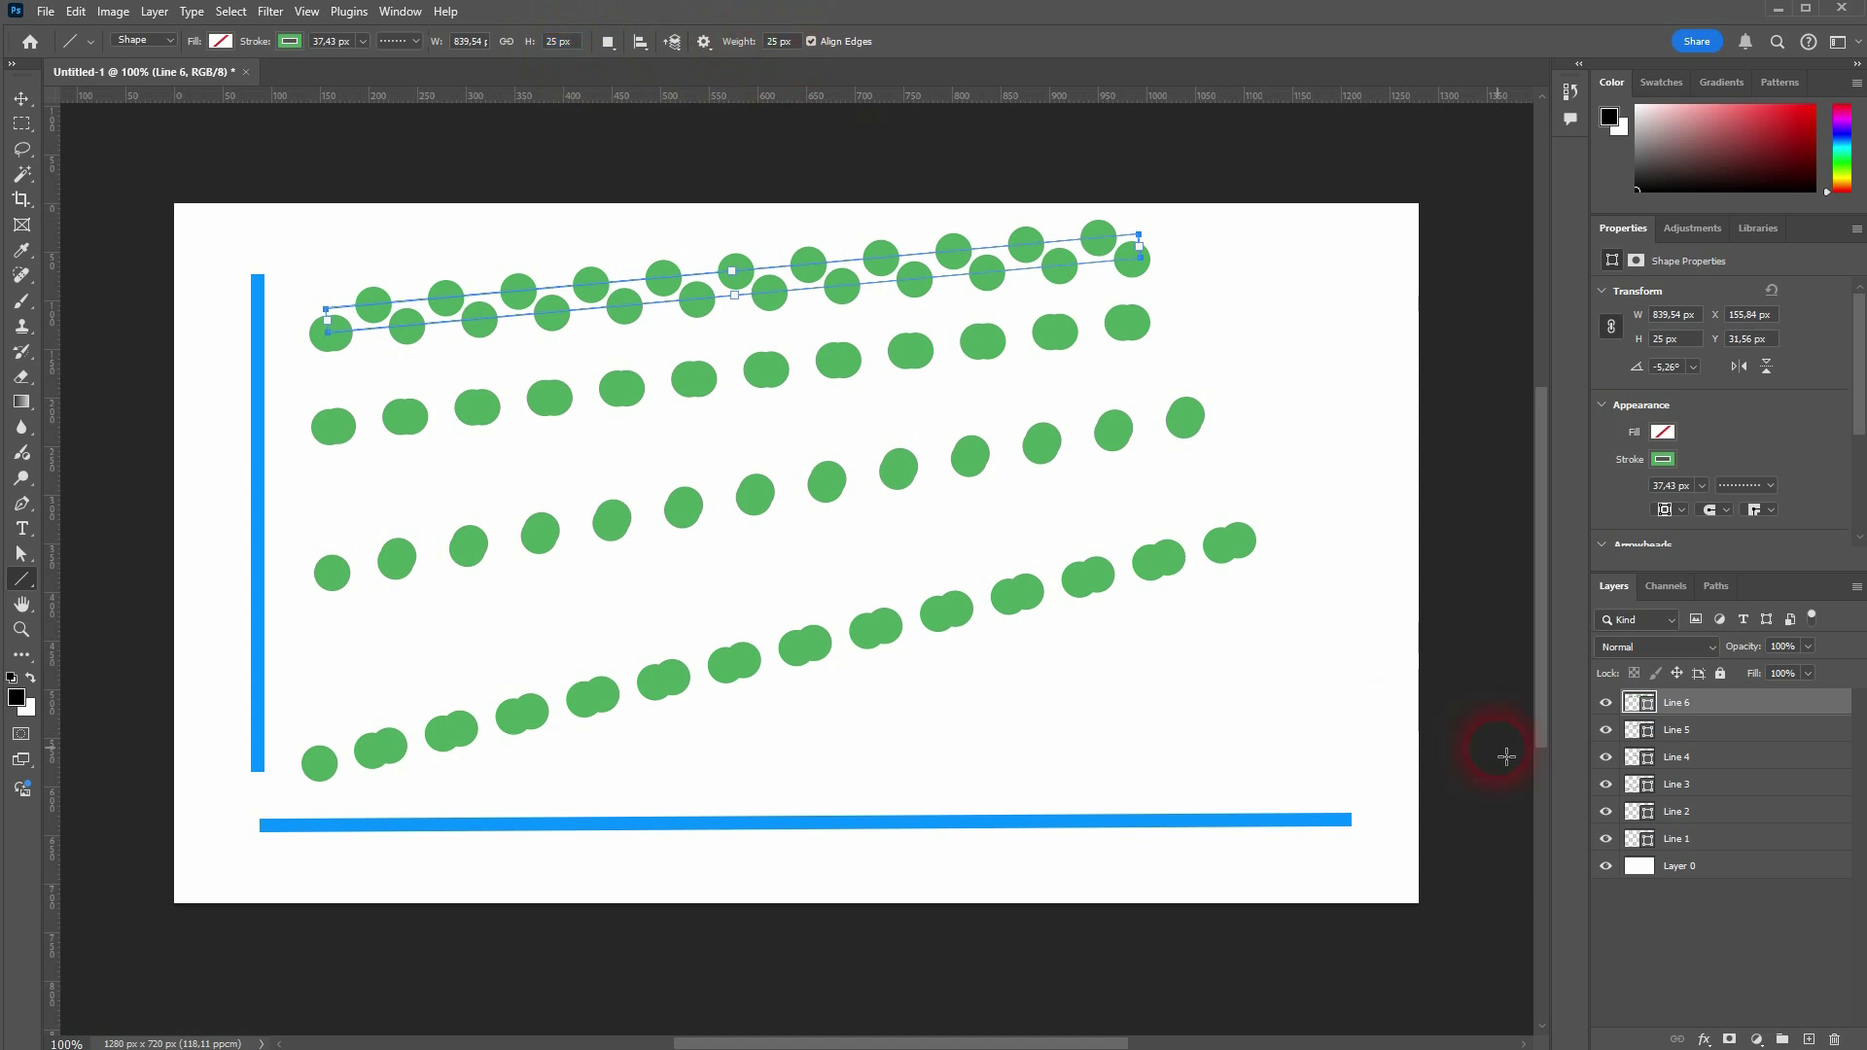
- Delete layers Line 6 through Line 1 with the trash icon
{"action": "left_click", "coordinate": [1837, 1040]}
{"action": "left_click", "coordinate": [1836, 1040]}
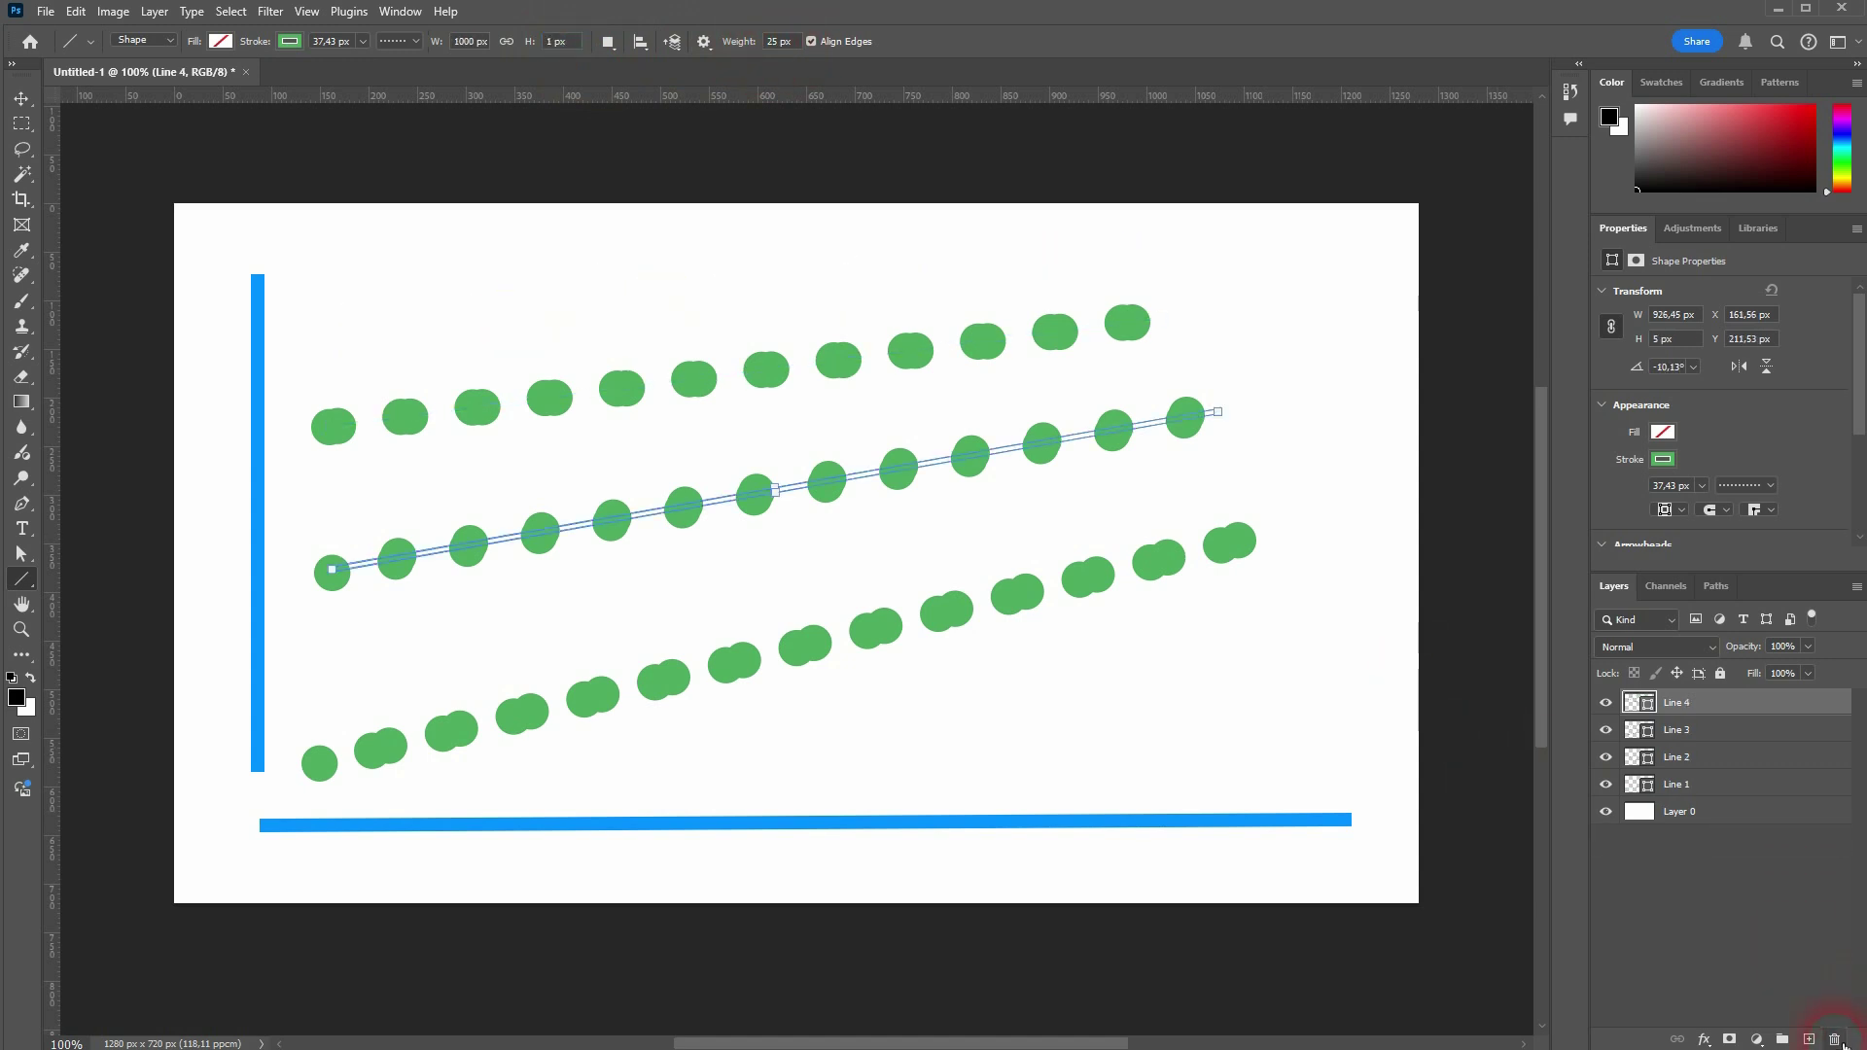
{"action": "left_click", "coordinate": [1836, 1040]}
{"action": "left_click", "coordinate": [1837, 1040]}
{"action": "left_click", "coordinate": [1836, 1040]}
{"action": "left_click", "coordinate": [1837, 1040]}
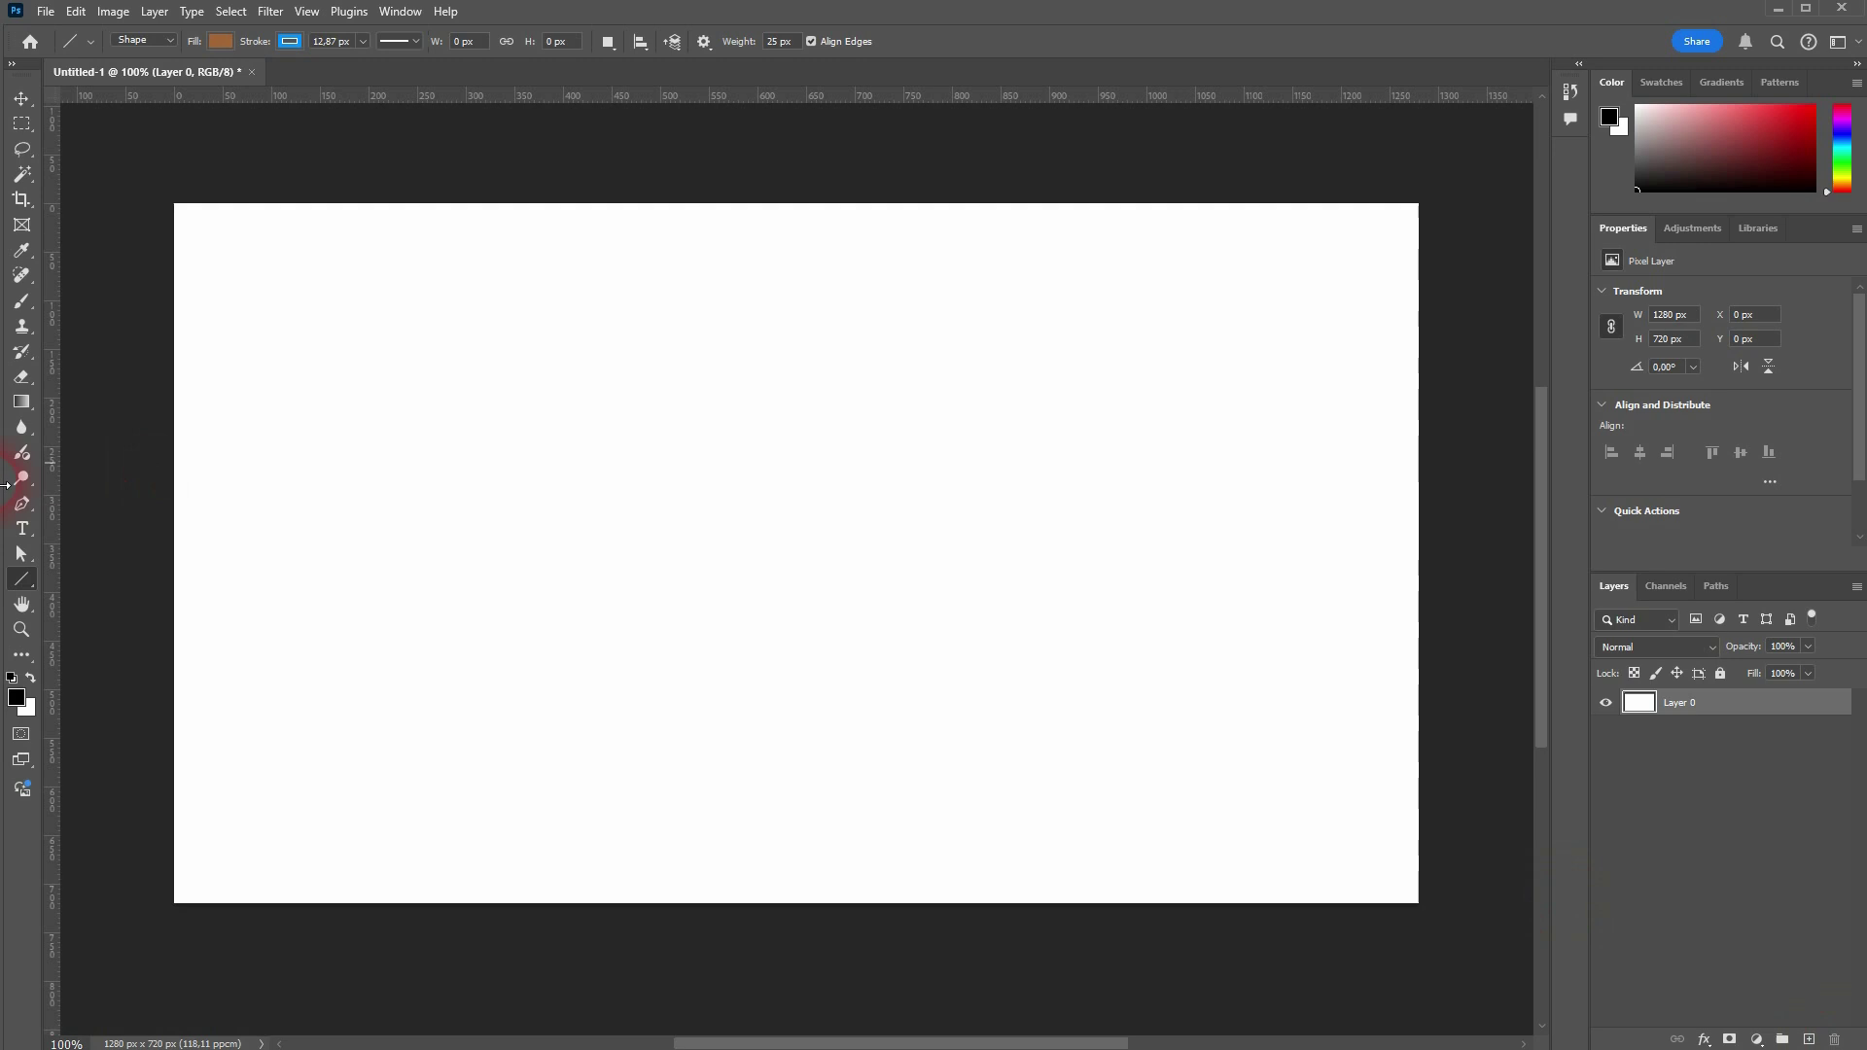
- Draw a 1 px weight blue horizontal line along the canvas bottom
{"action": "left_click_drag", "start_coordinate": [282, 786], "coordinate": [1246, 786]}
{"action": "key", "text": "ctrl+z"}
{"action": "left_click", "coordinate": [779, 42]}
{"action": "type", "text": "1"}
{"action": "key", "text": "Return"}
{"action": "left_click_drag", "start_coordinate": [250, 823], "coordinate": [1315, 819]}
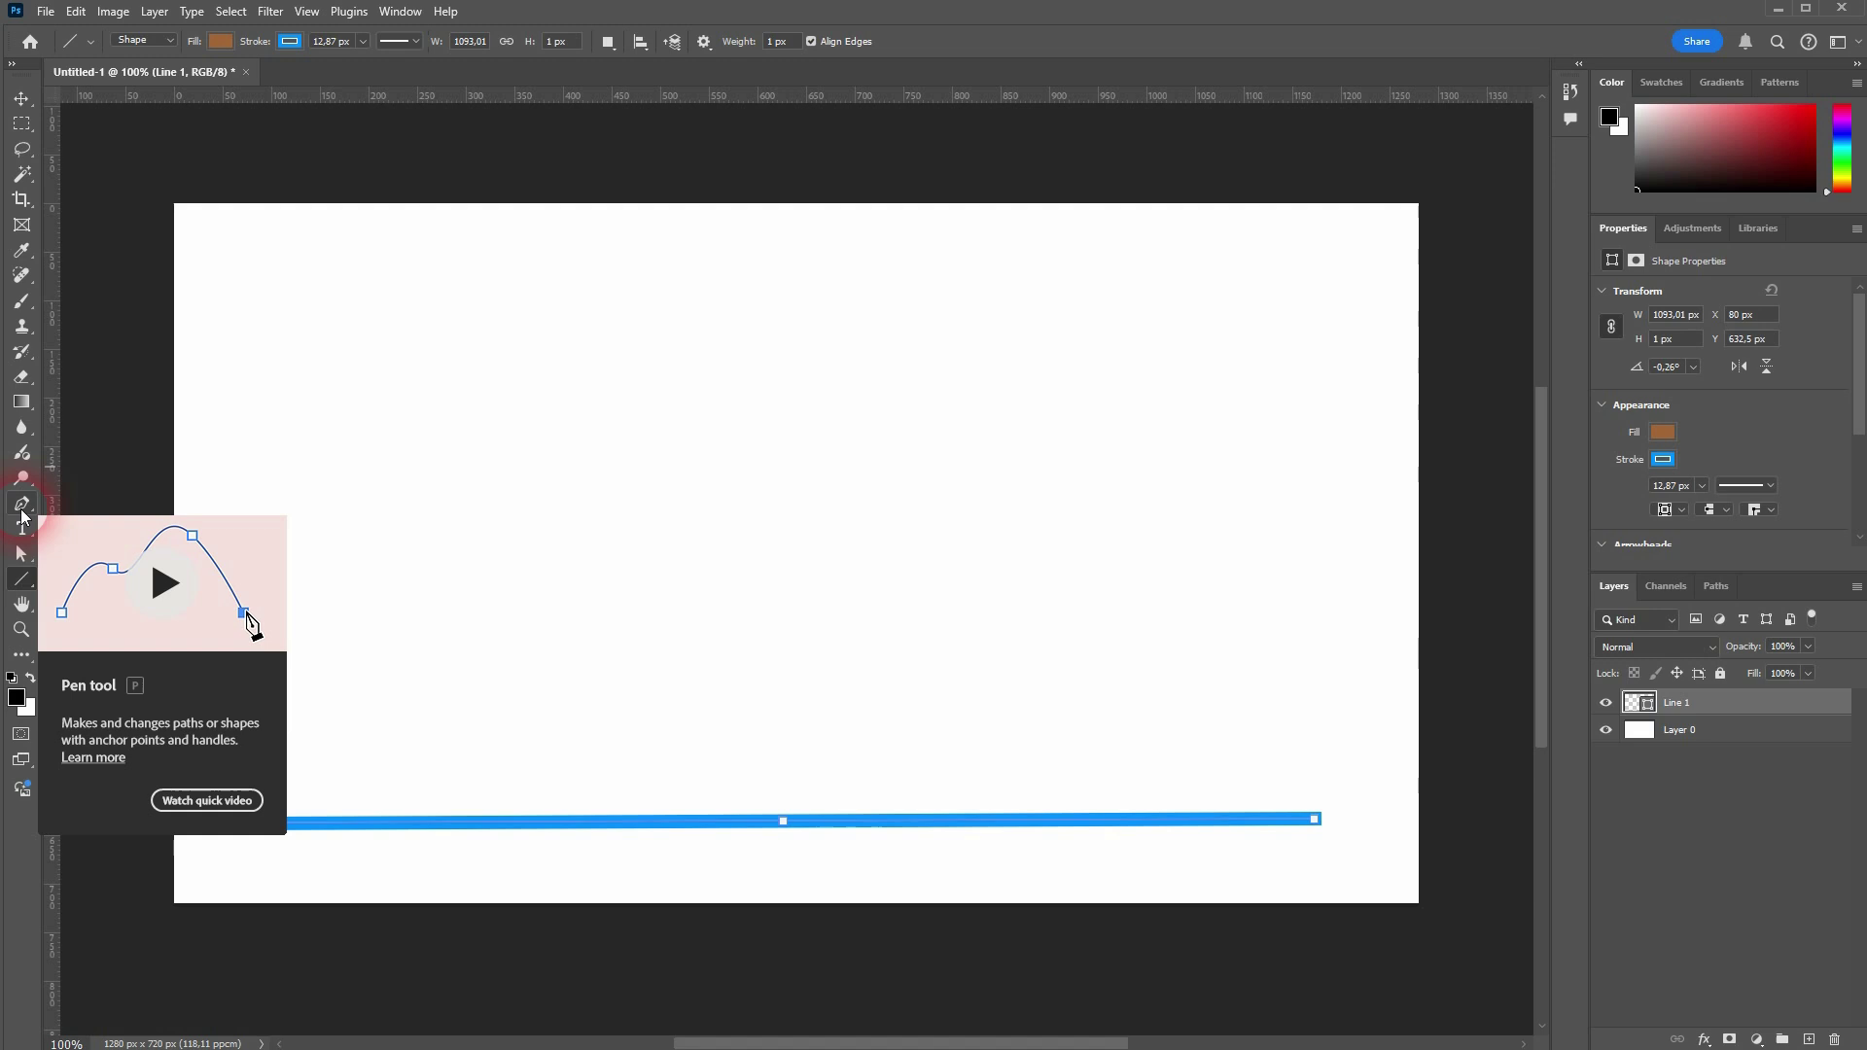
- Draw a straight blue horizontal line with the Pen tool just above the first
{"action": "left_click", "coordinate": [21, 508]}
{"action": "left_click", "coordinate": [270, 747]}
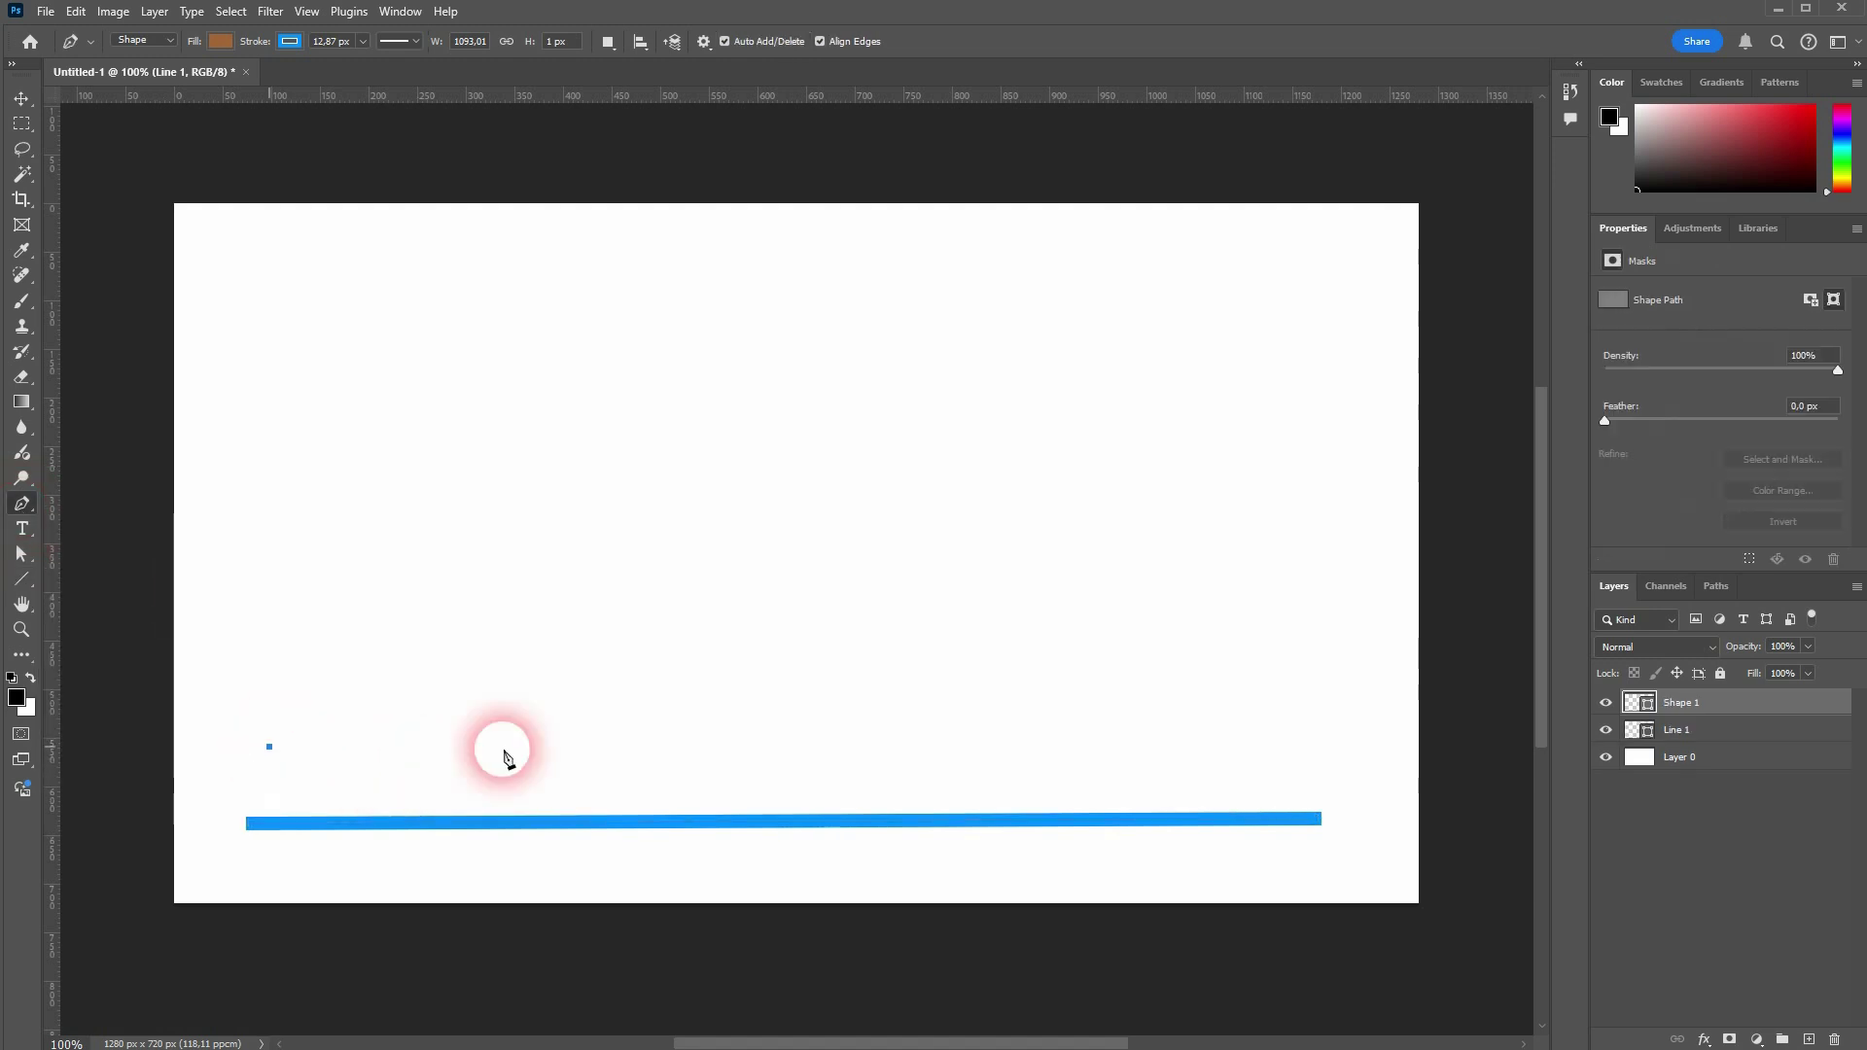
{"action": "left_click", "coordinate": [1317, 747]}
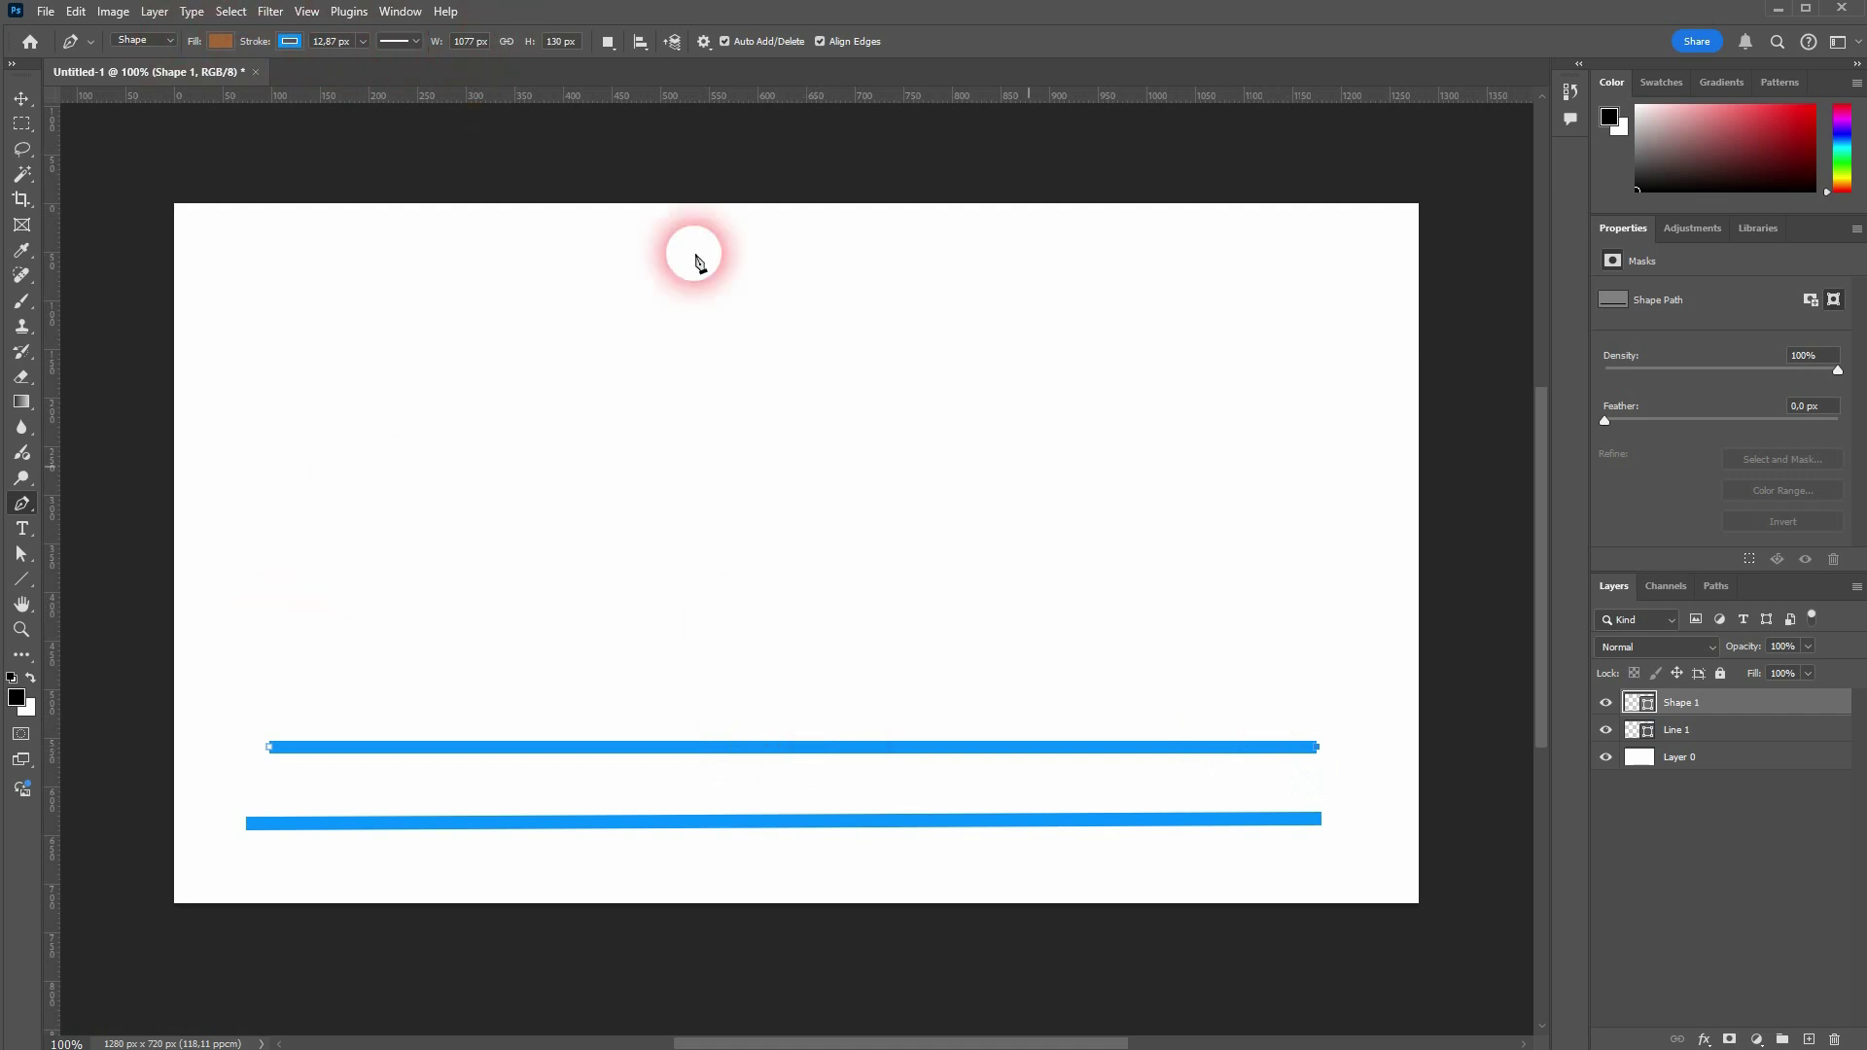
{"action": "left_click", "coordinate": [23, 101]}
{"action": "left_click", "coordinate": [1718, 737]}
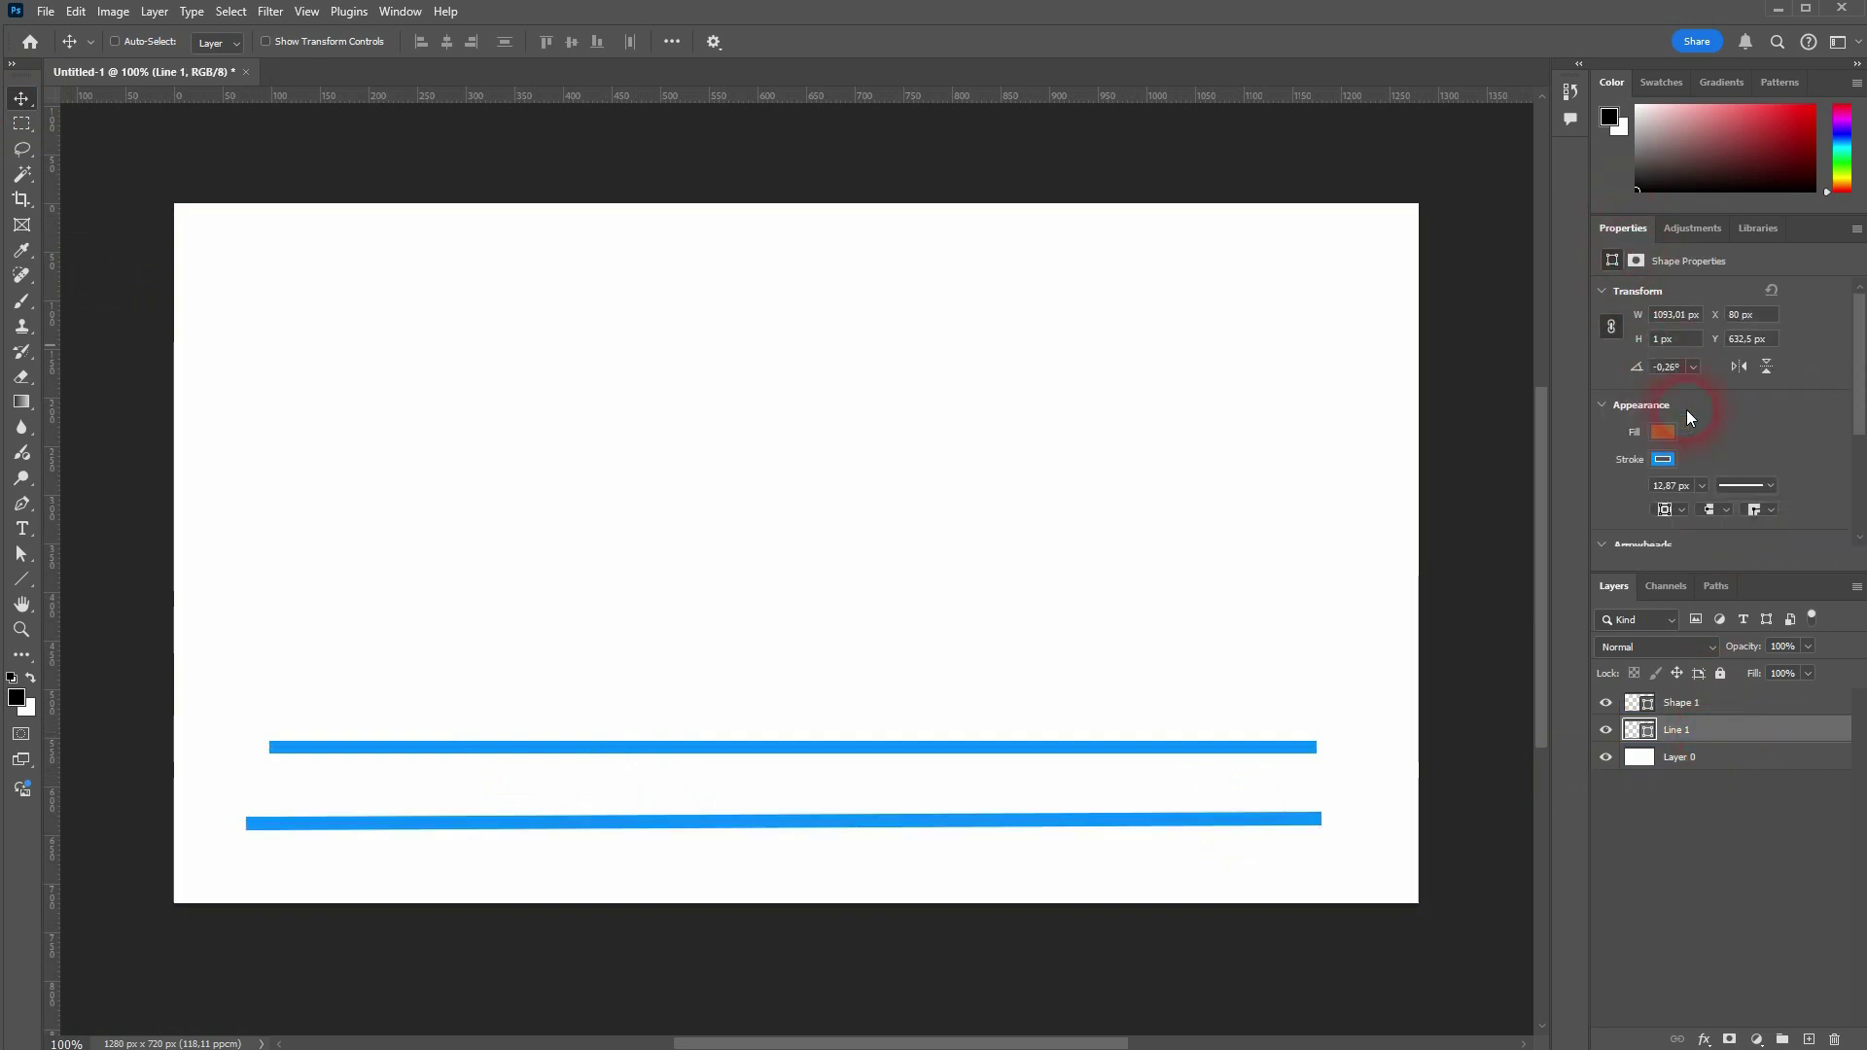
{"action": "left_click", "coordinate": [1700, 713]}
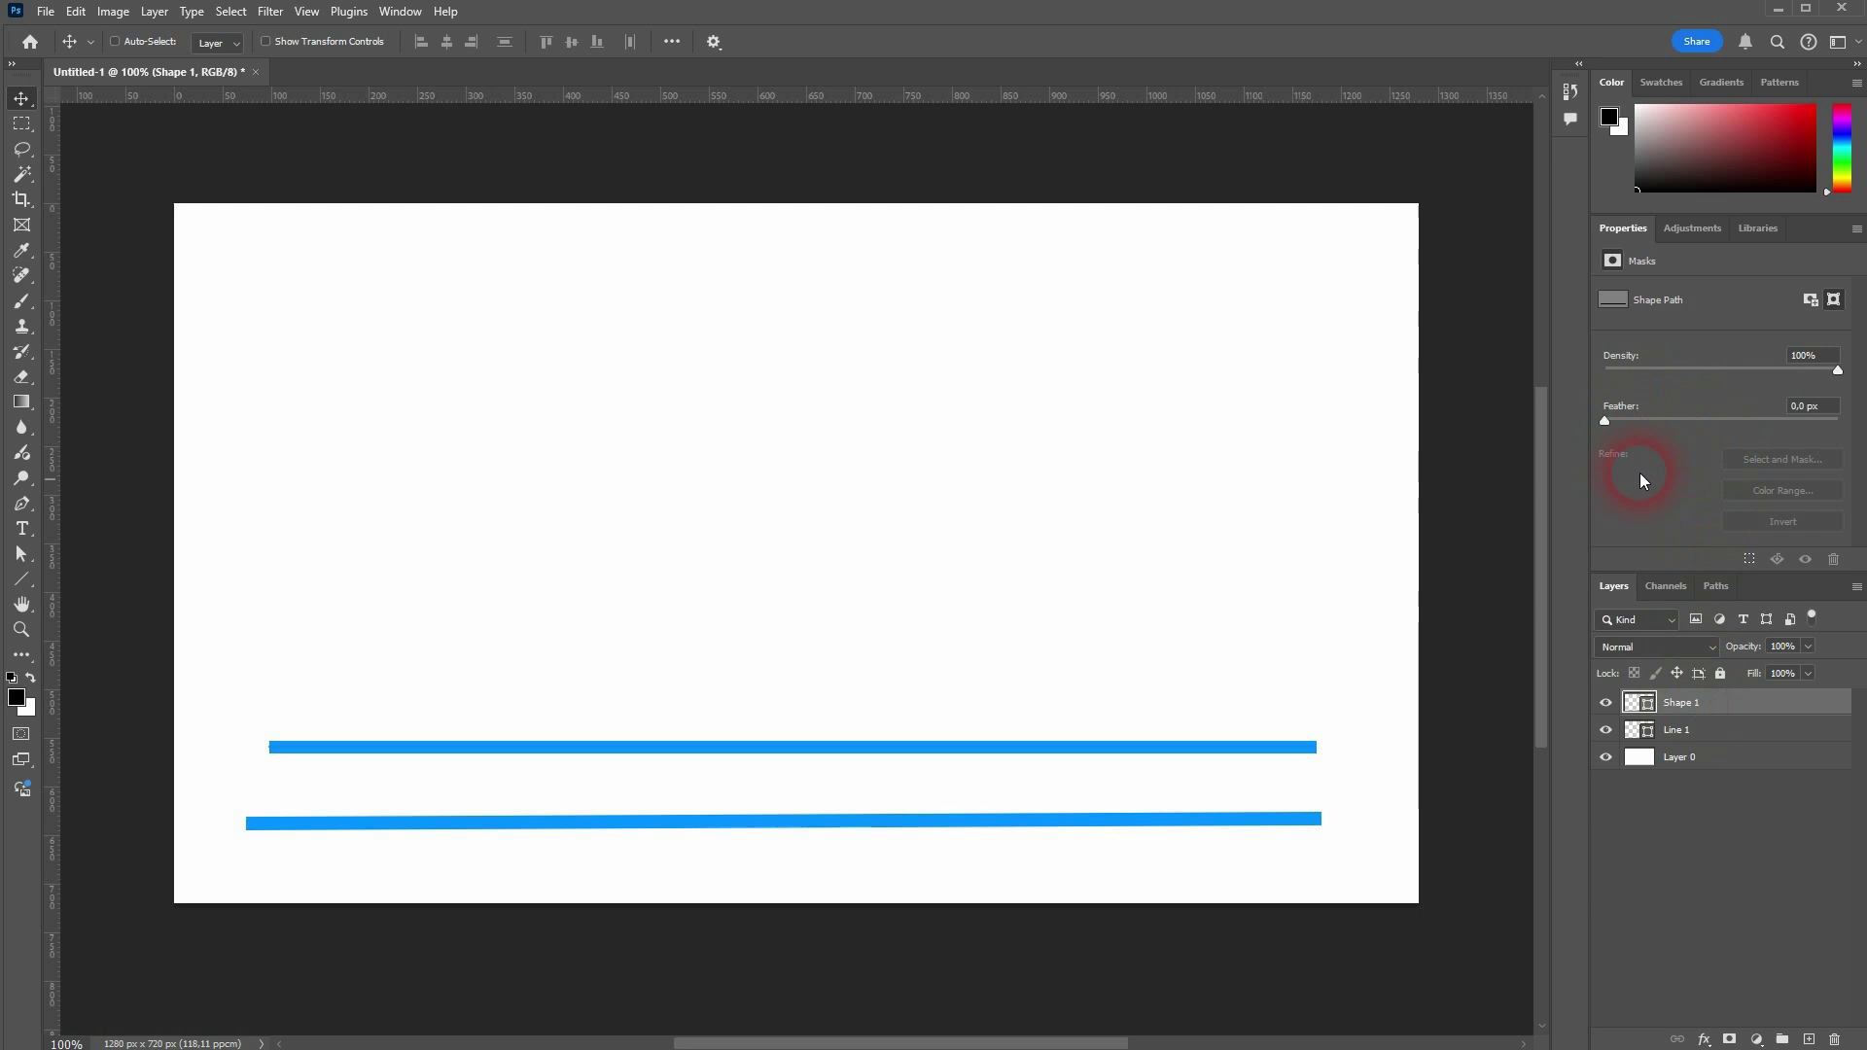
{"action": "left_click_drag", "start_coordinate": [1347, 498], "coordinate": [208, 498]}
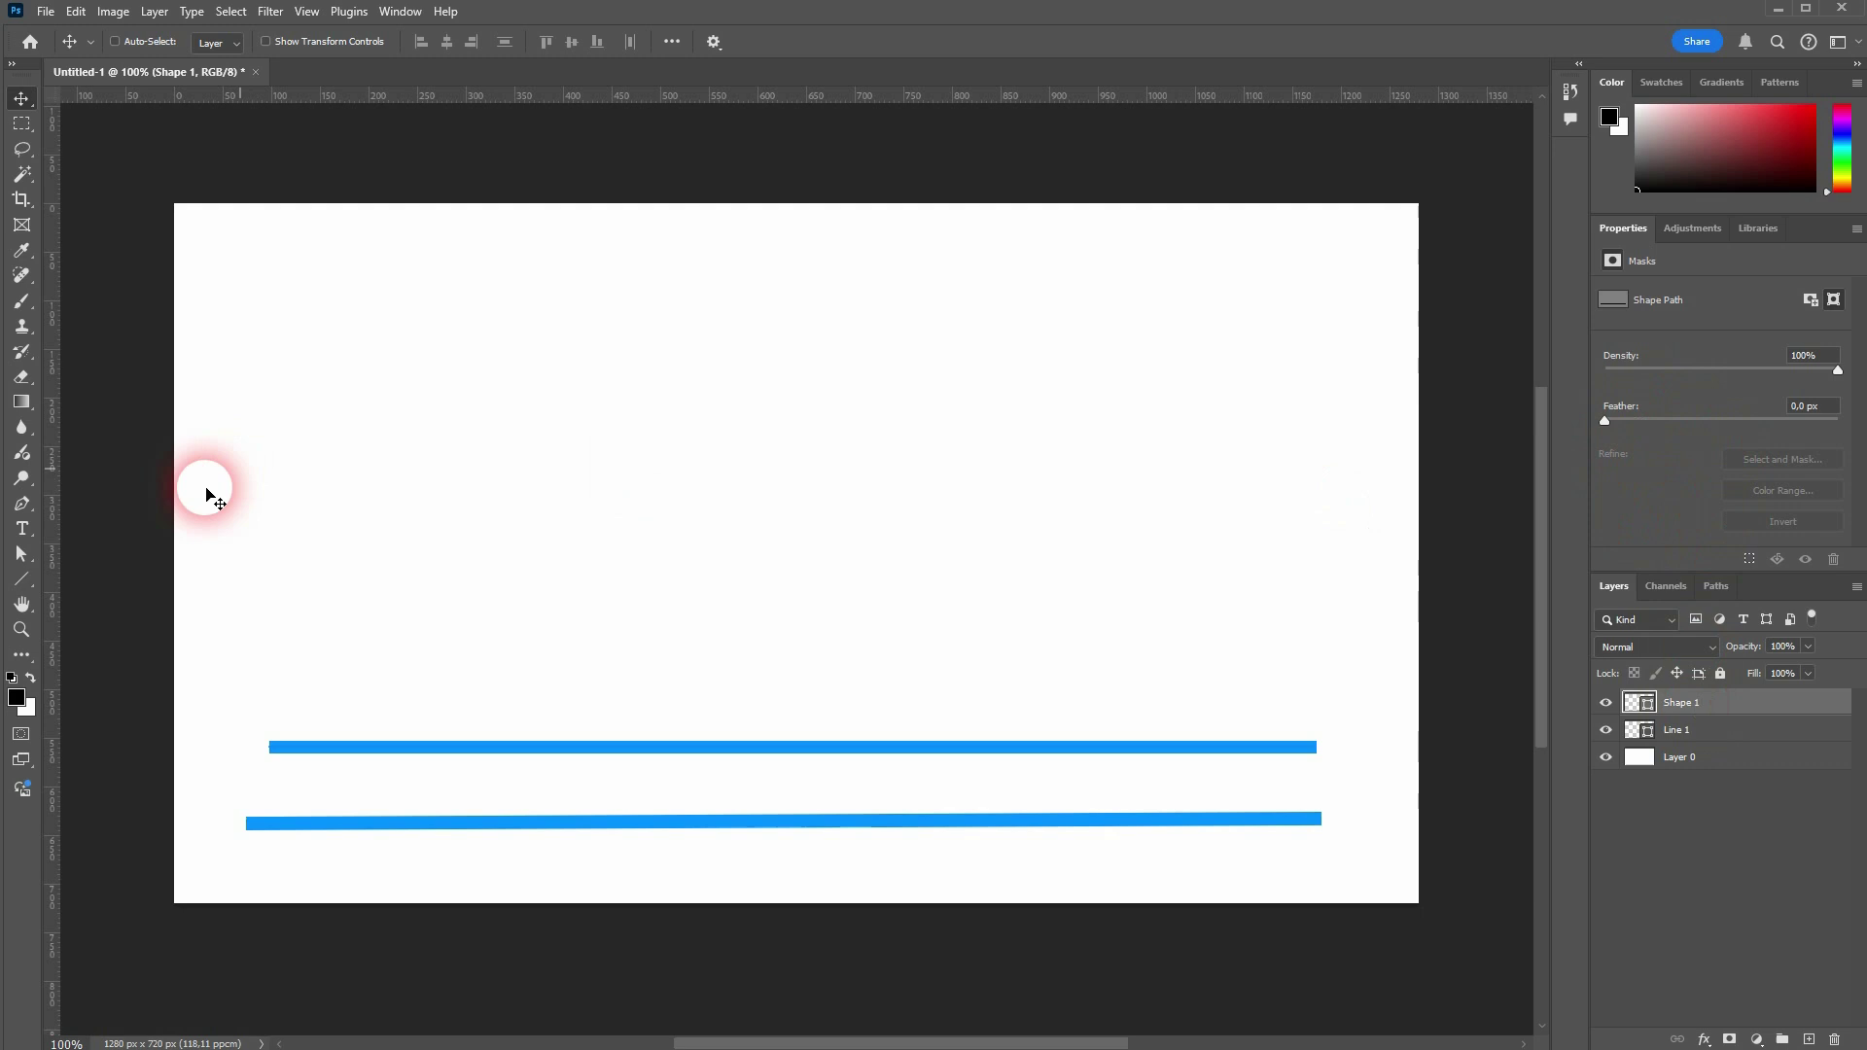
{"action": "left_click", "coordinate": [22, 503]}
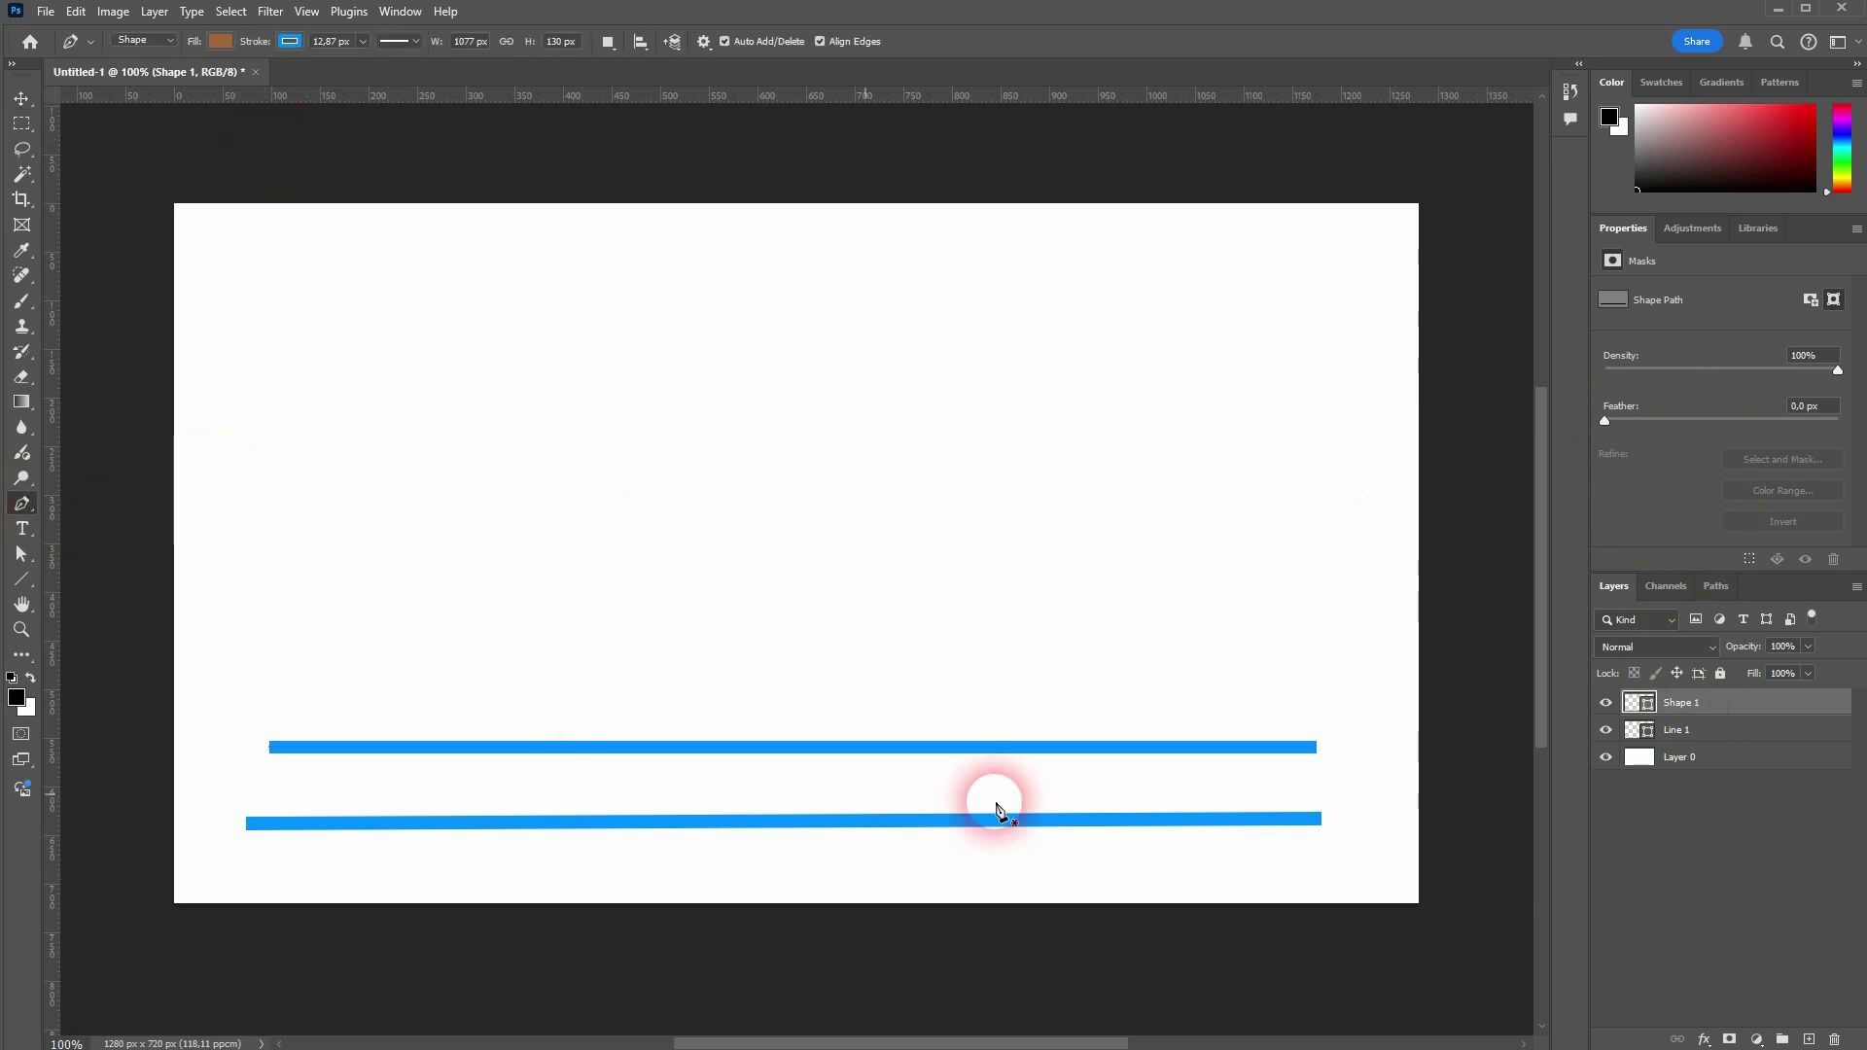
{"action": "left_click", "coordinate": [286, 46]}
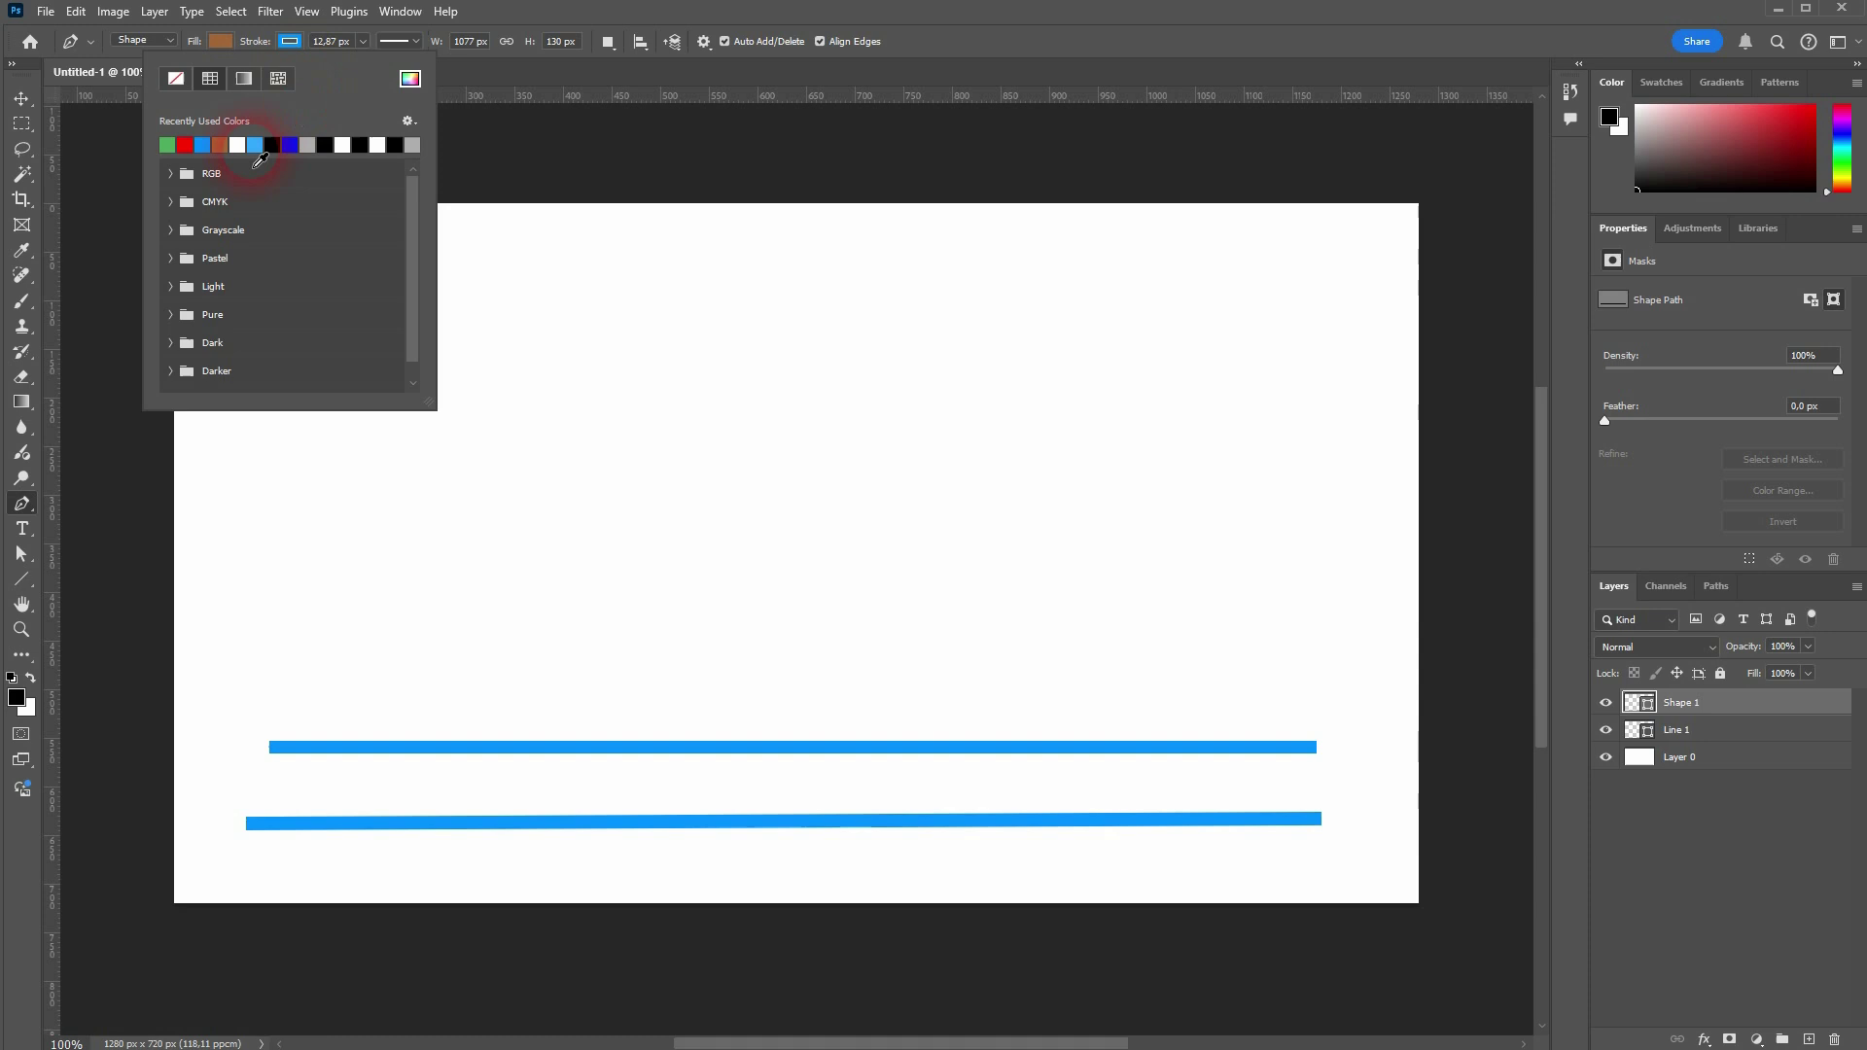
{"action": "left_click", "coordinate": [167, 145]}
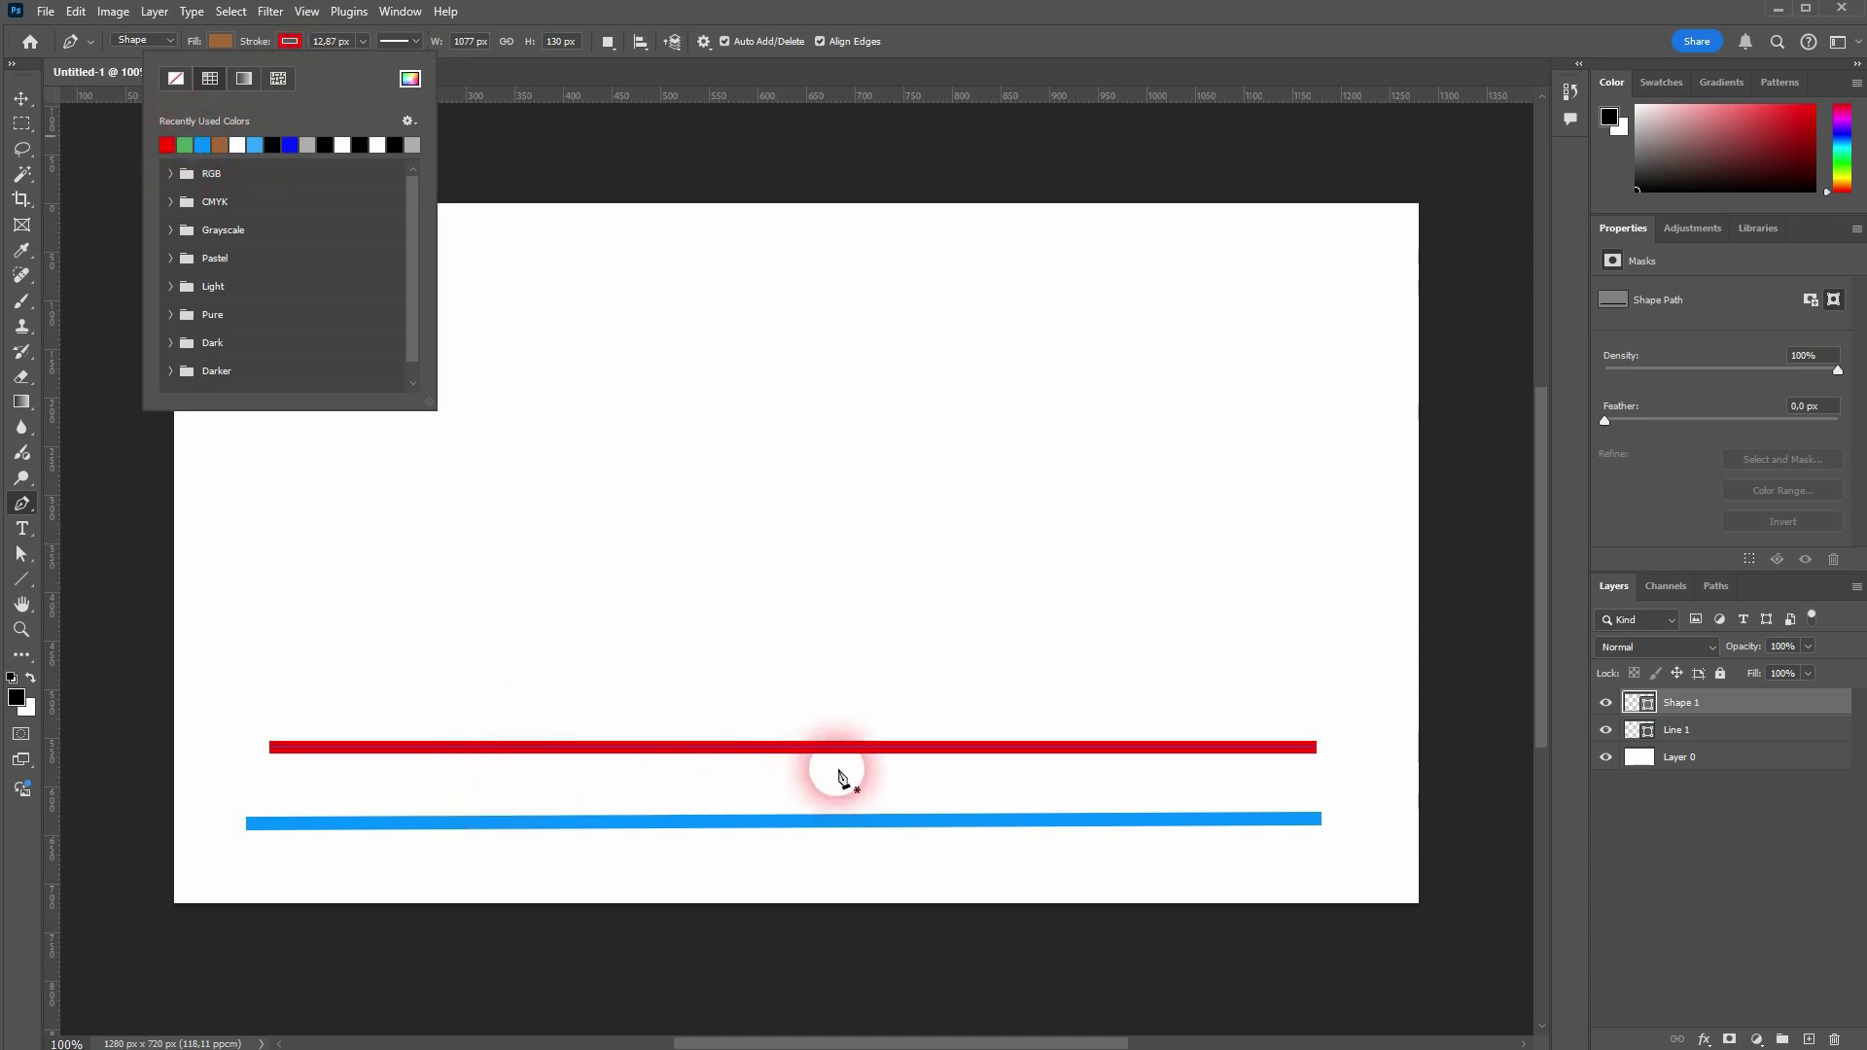
{"action": "left_click", "coordinate": [185, 145]}
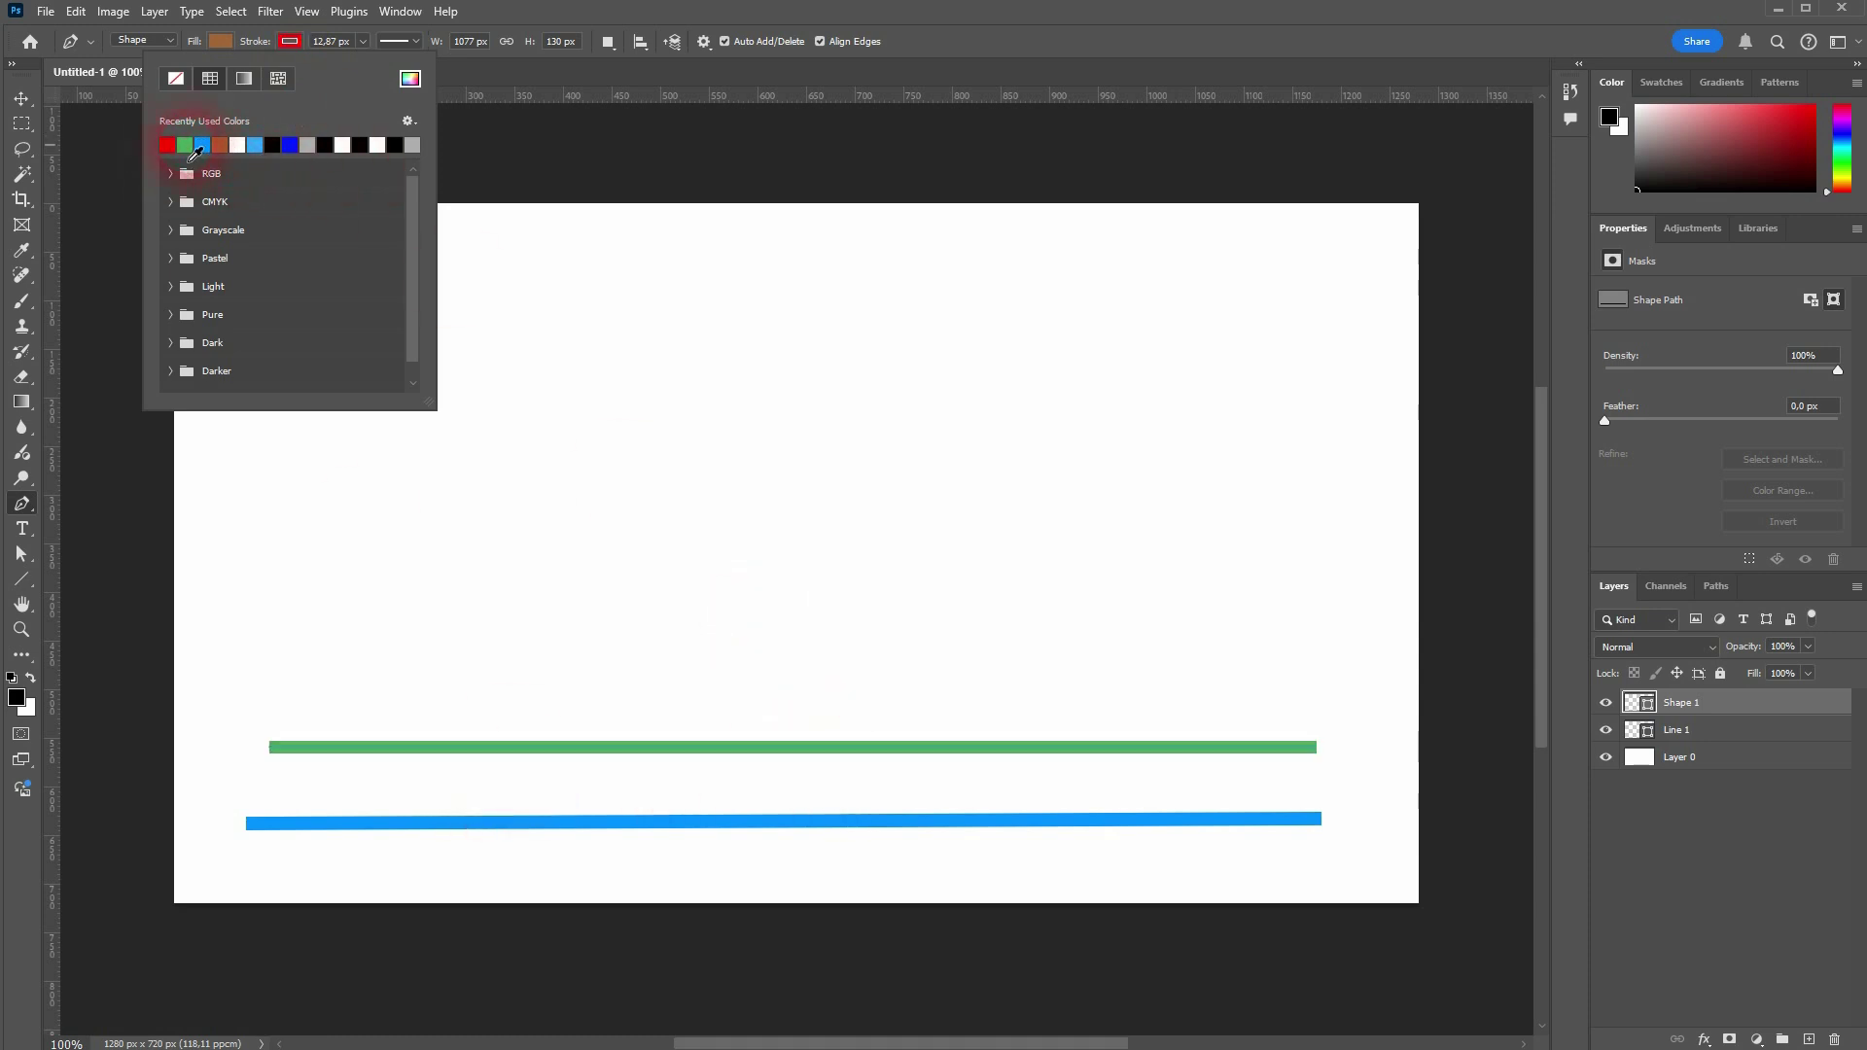
{"action": "left_click", "coordinate": [203, 145]}
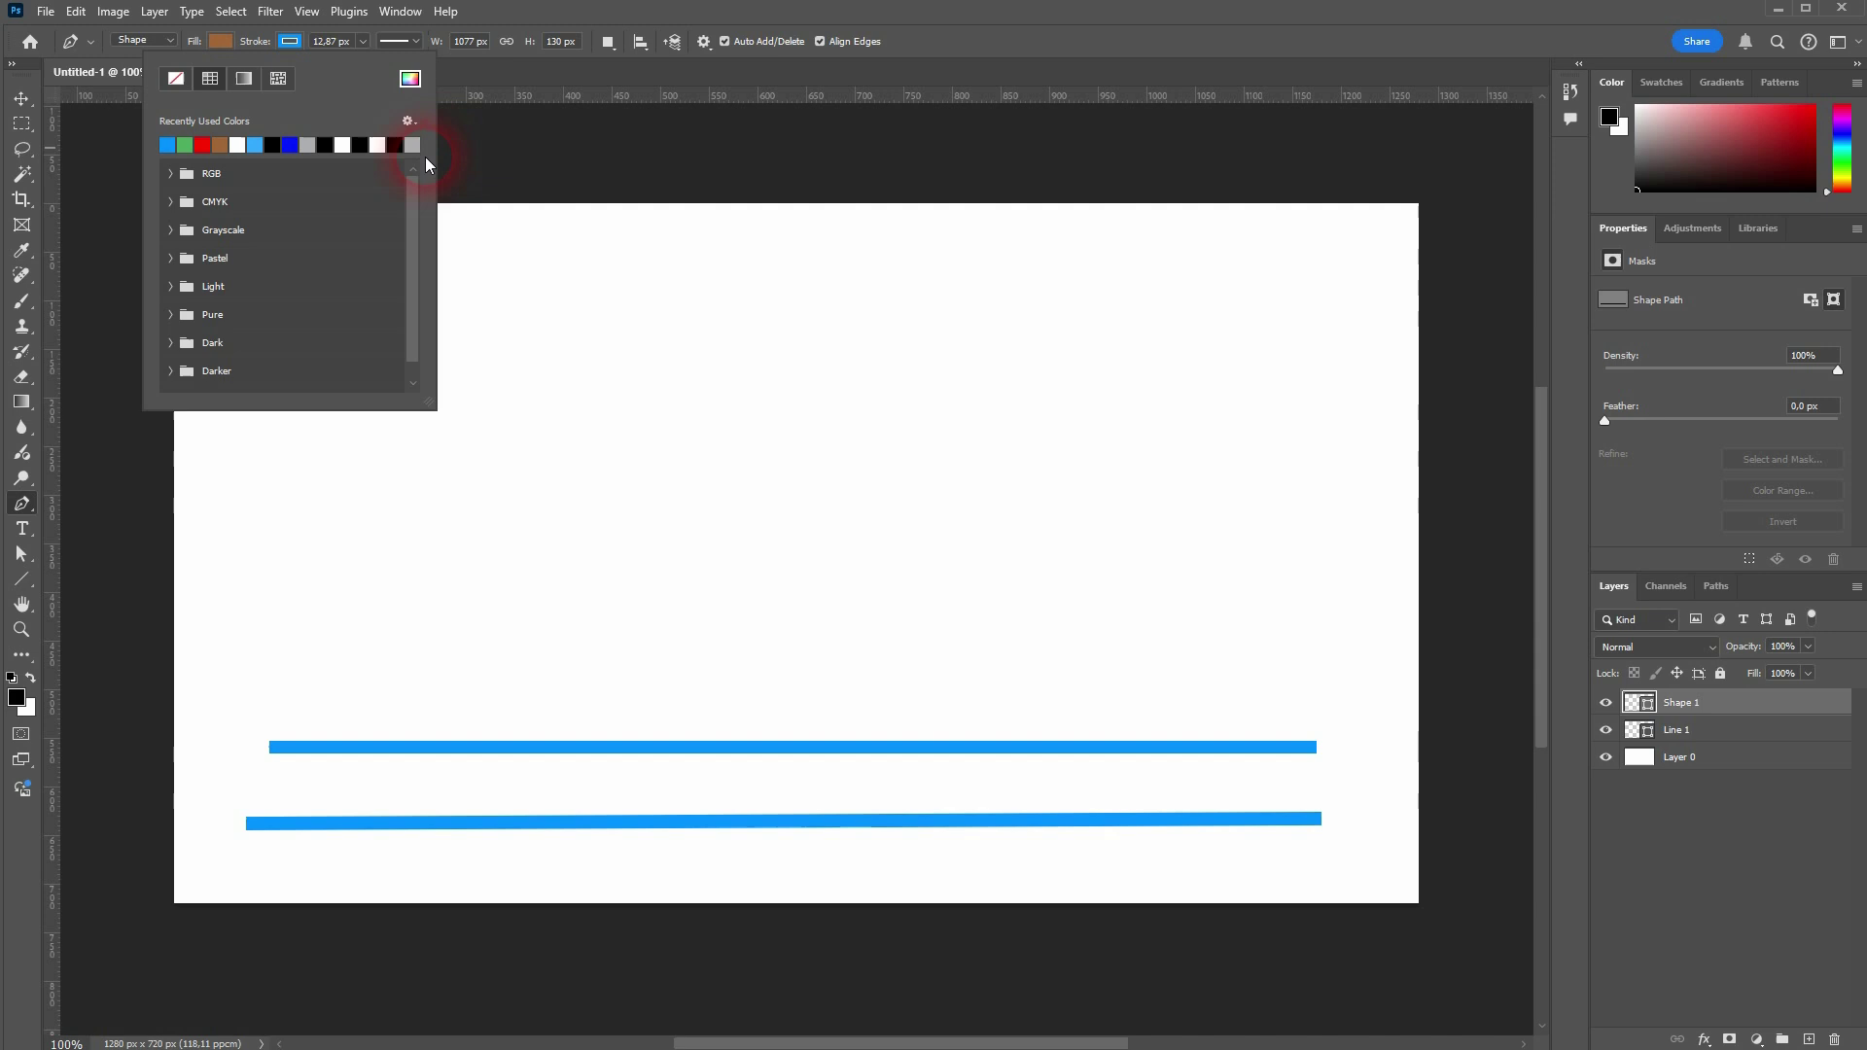
{"action": "left_click", "coordinate": [442, 214]}
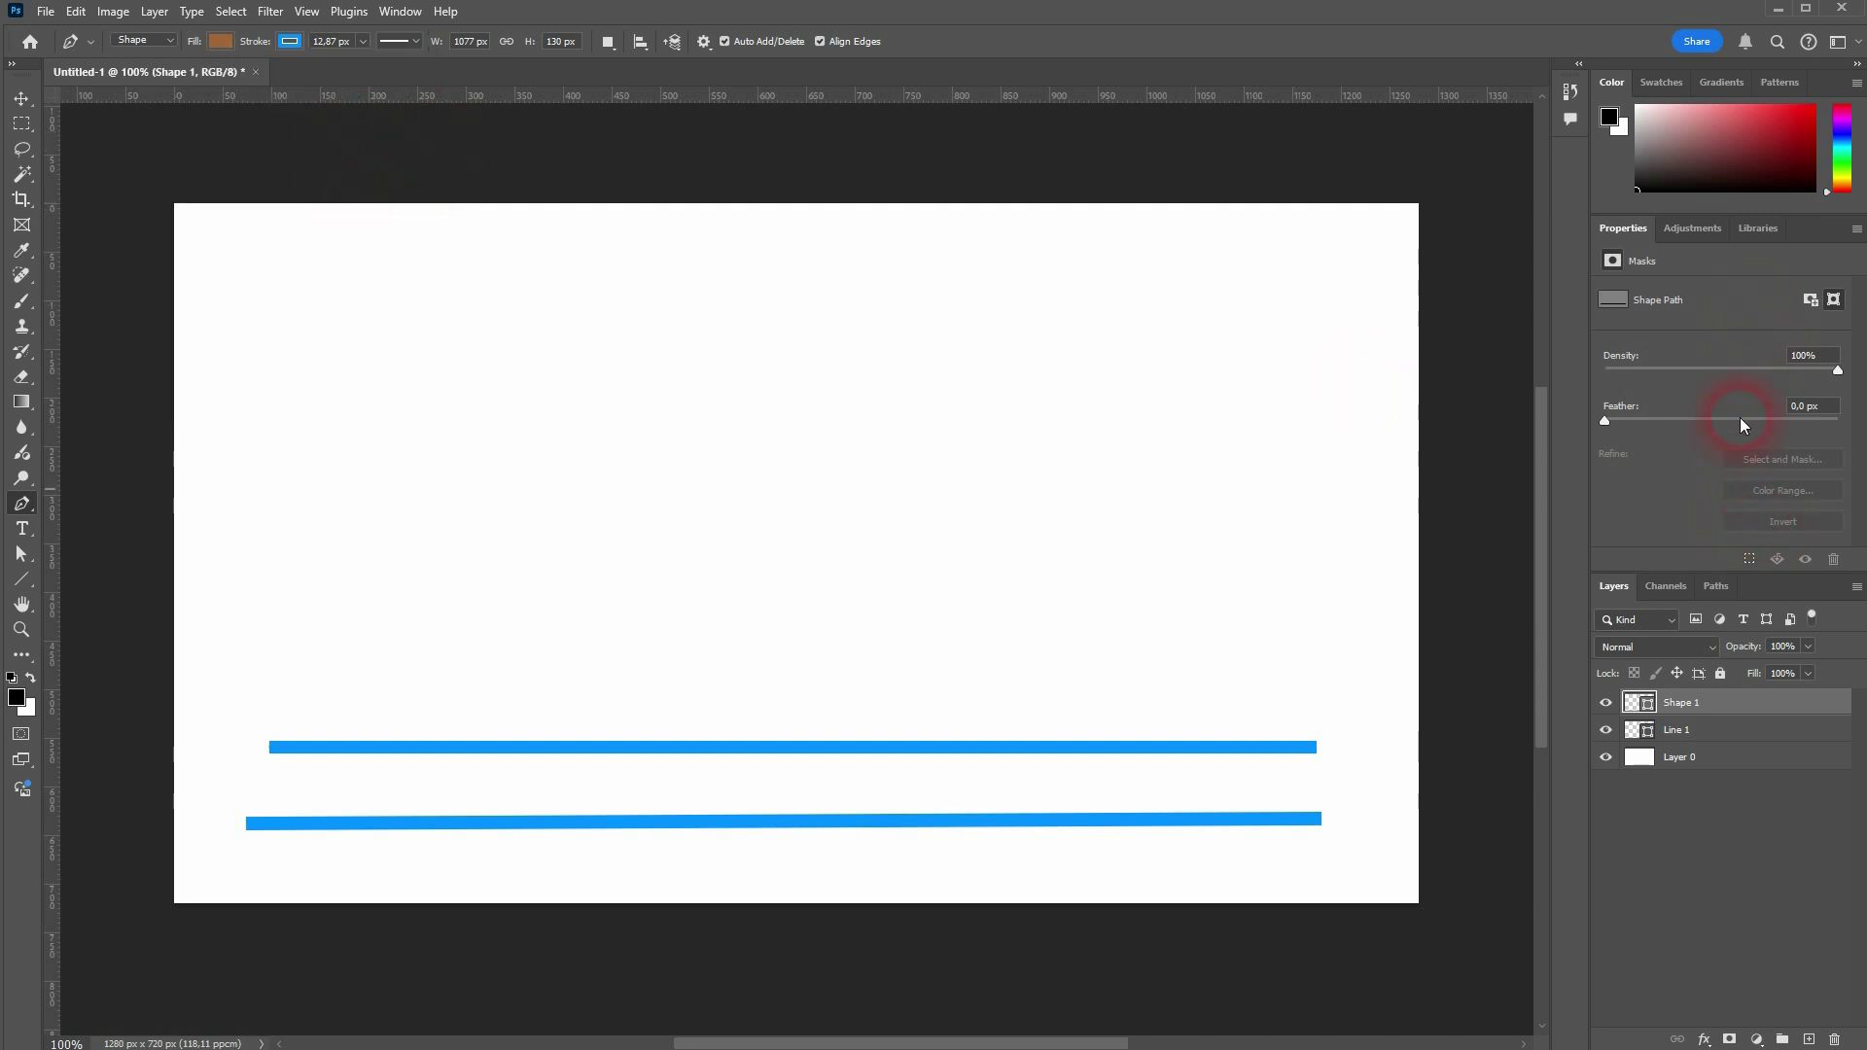
{"action": "left_click", "coordinate": [1714, 732]}
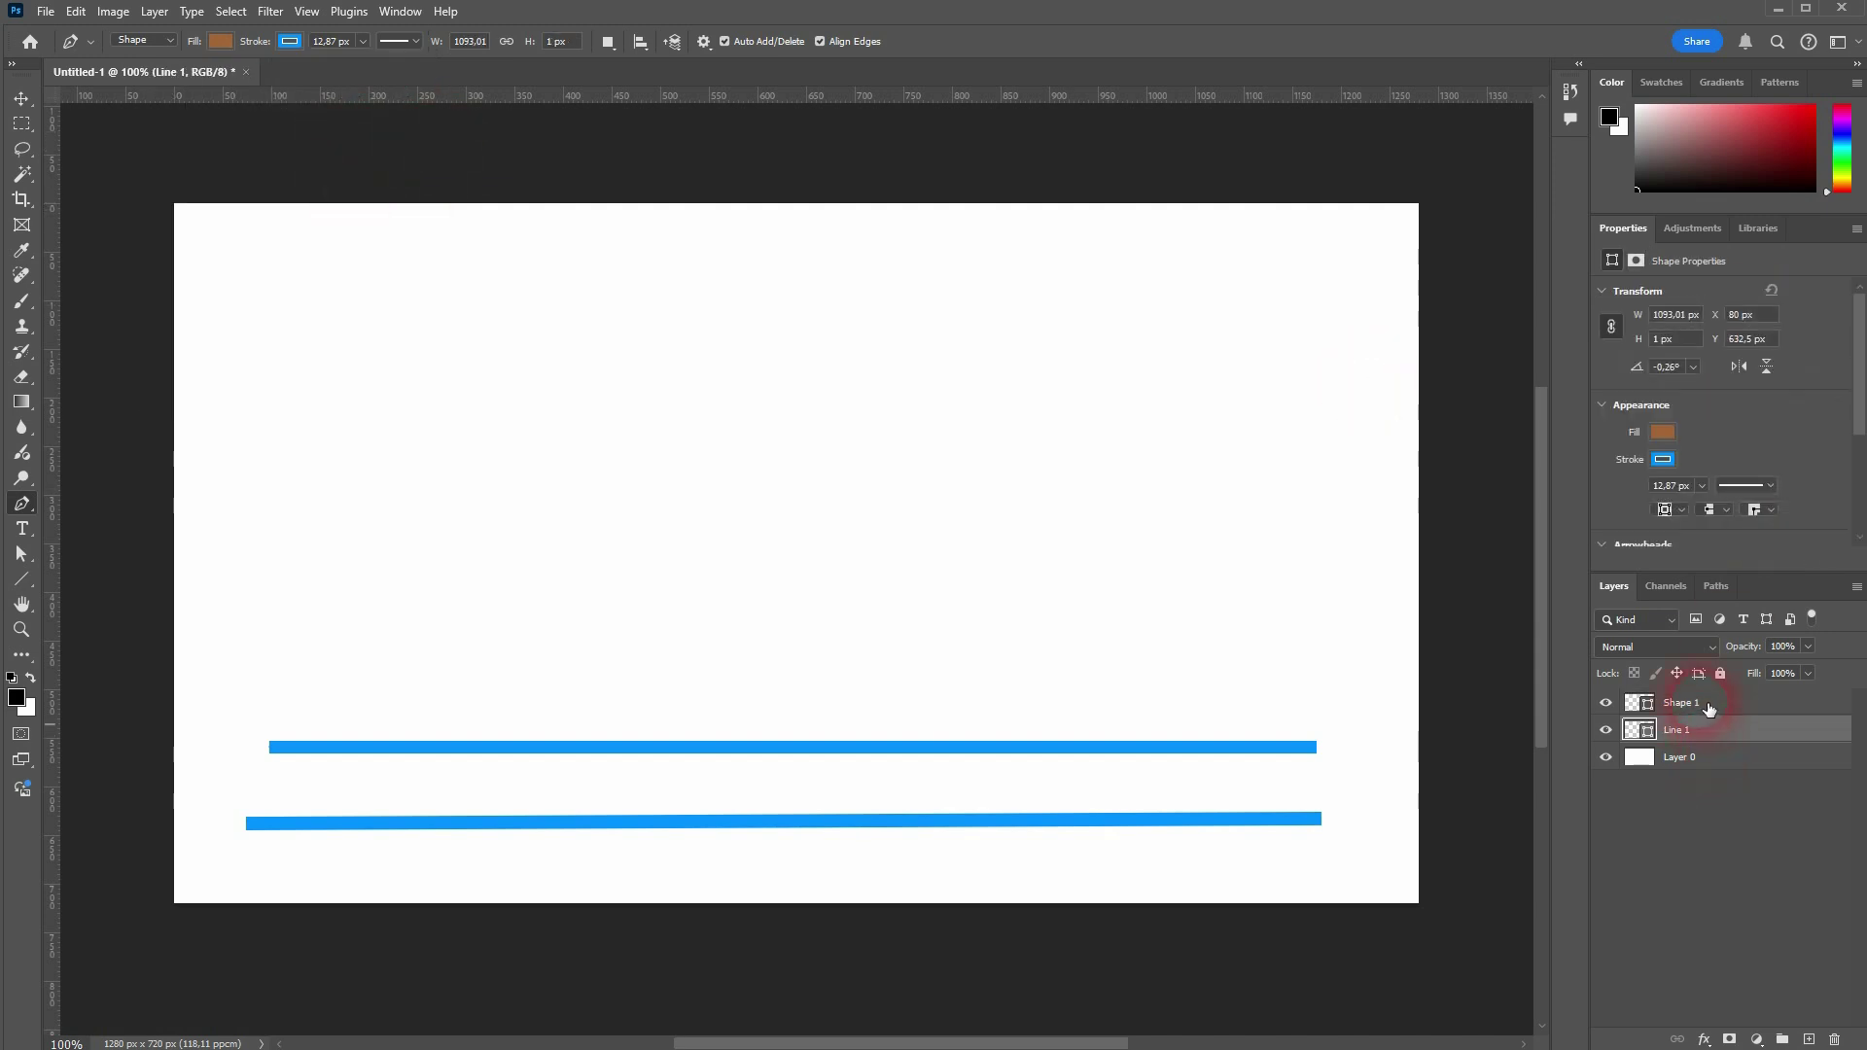
{"action": "left_click", "coordinate": [1709, 708]}
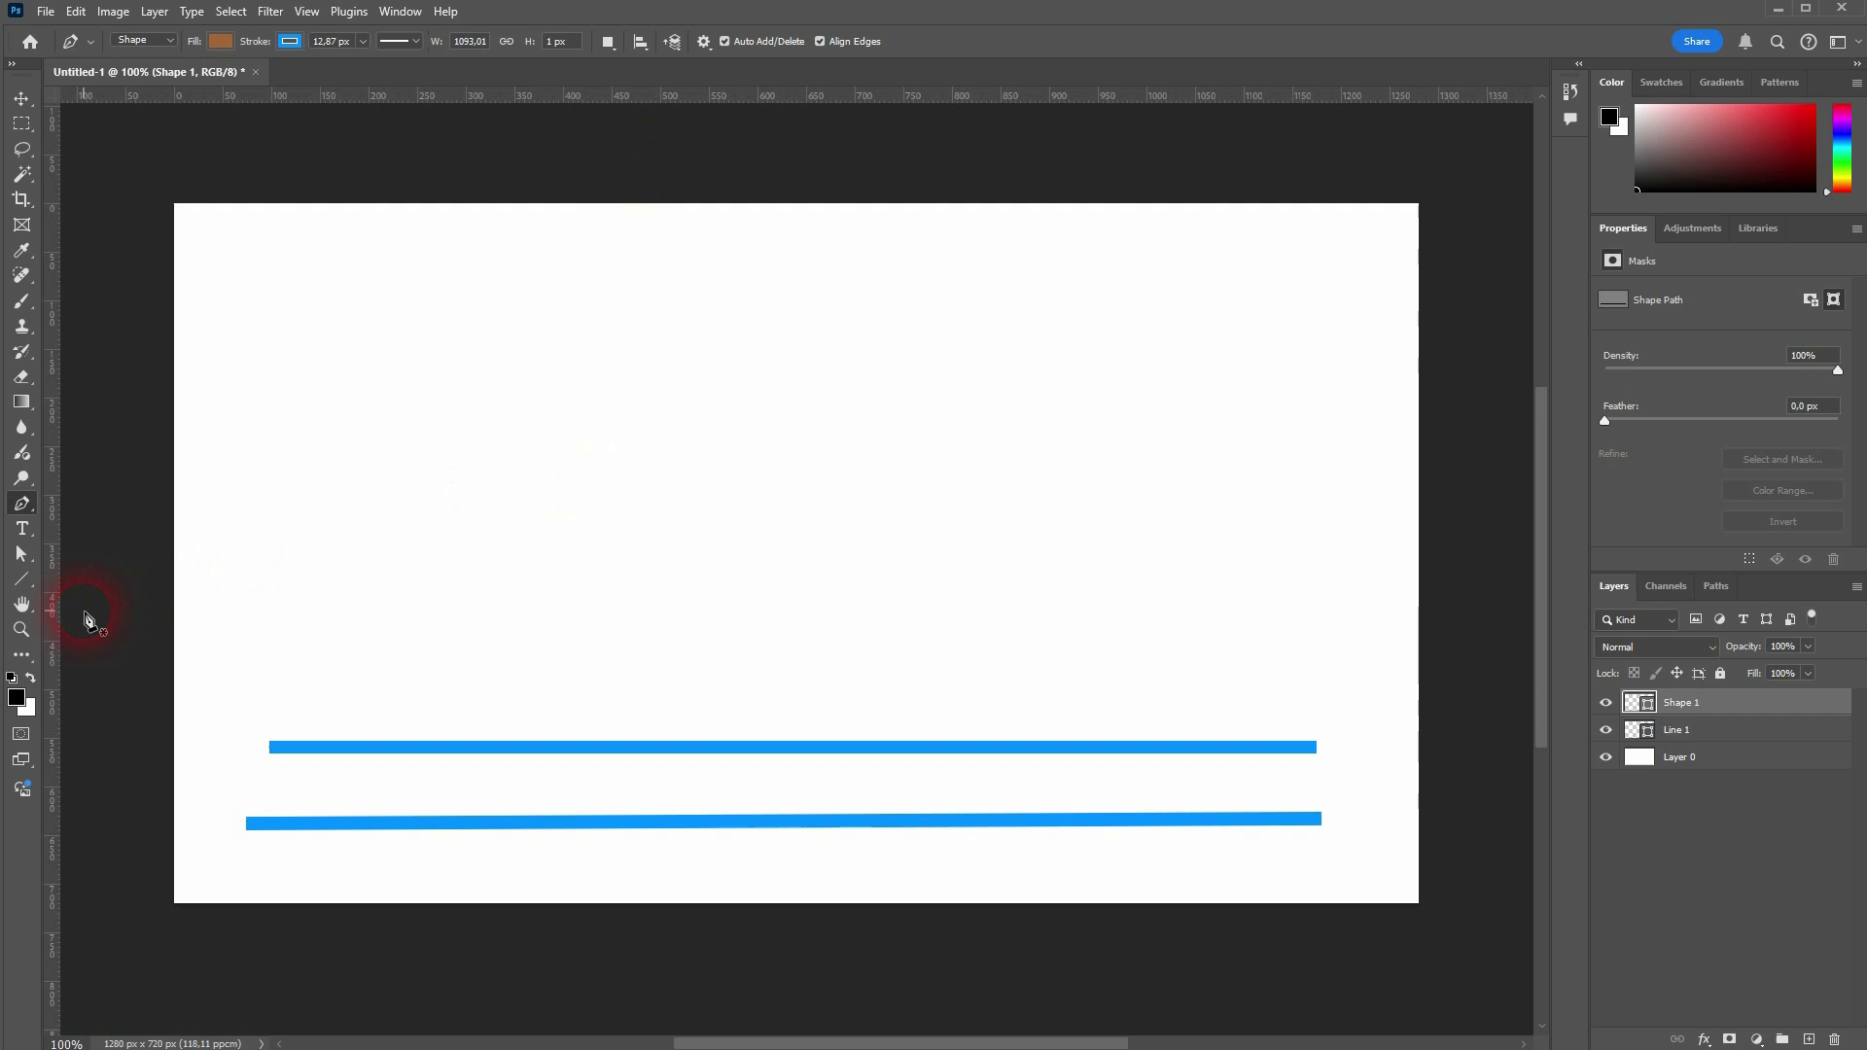
{"action": "left_click", "coordinate": [22, 98]}
{"action": "left_click", "coordinate": [476, 574], "text": "ctrl"}
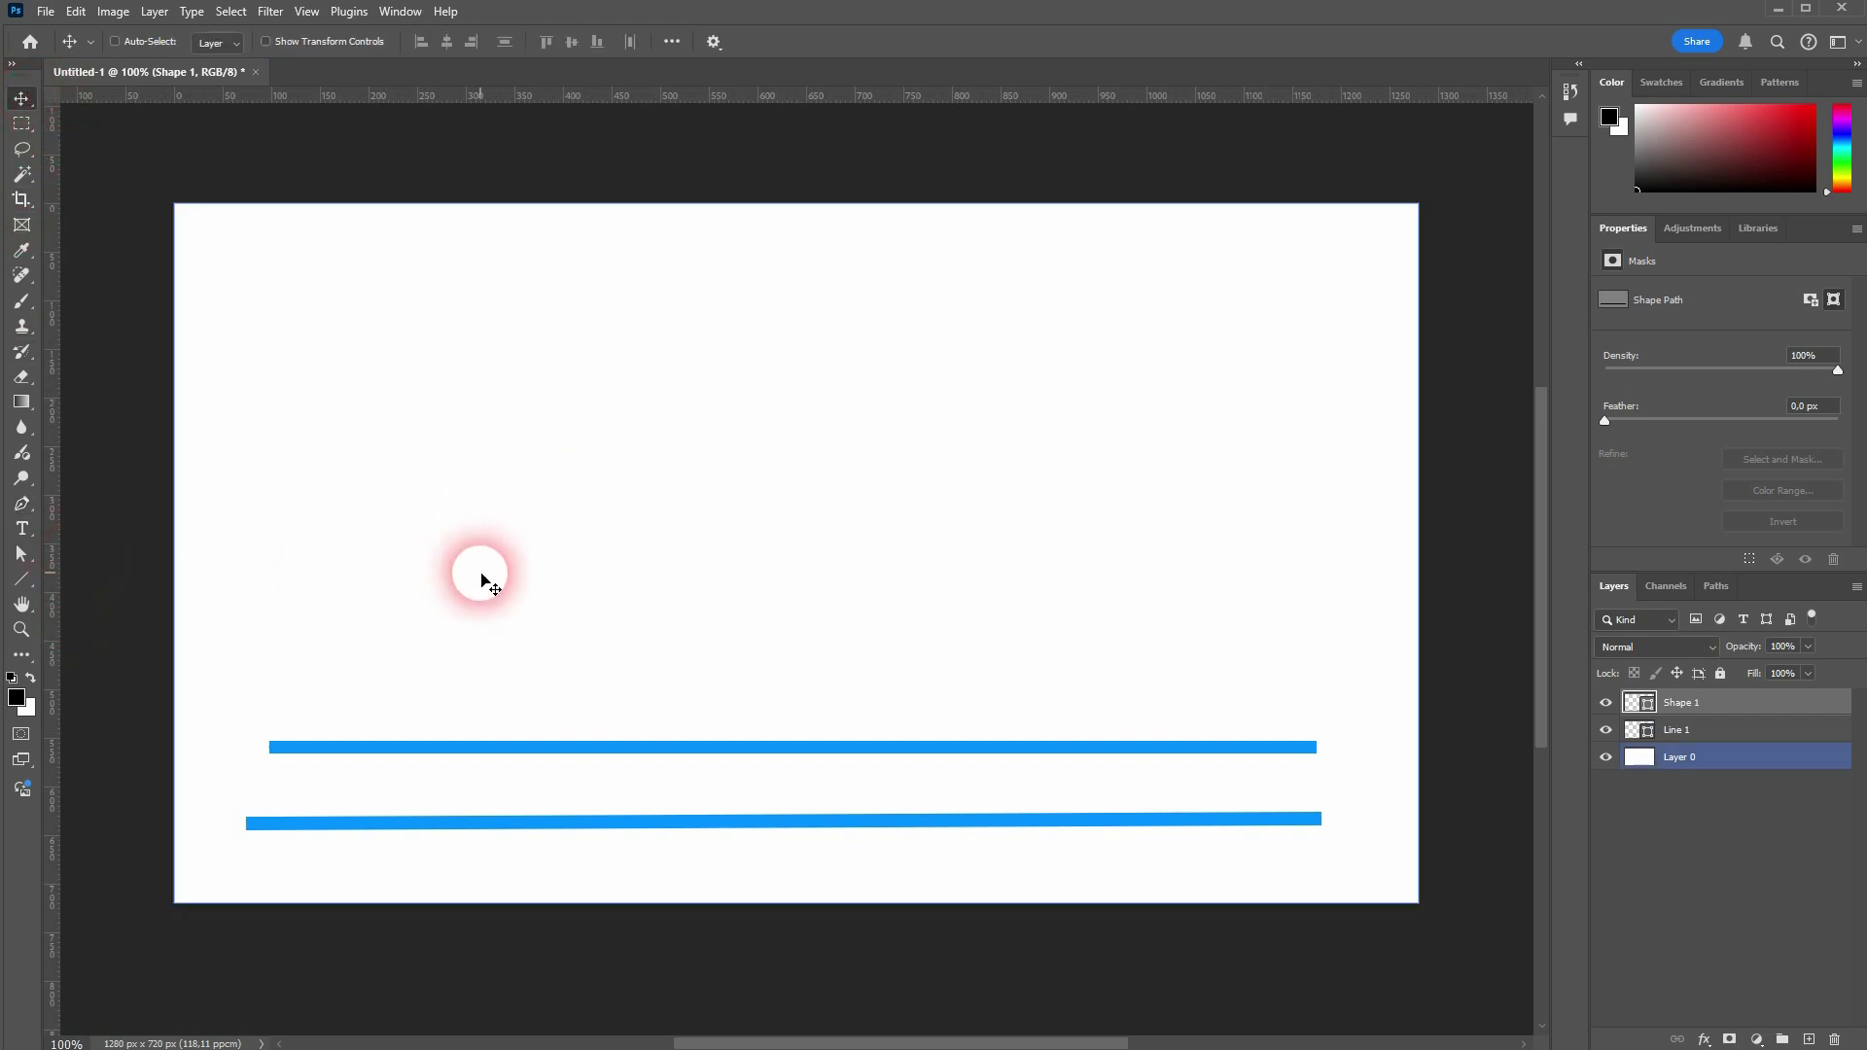
{"action": "left_click", "coordinate": [142, 565]}
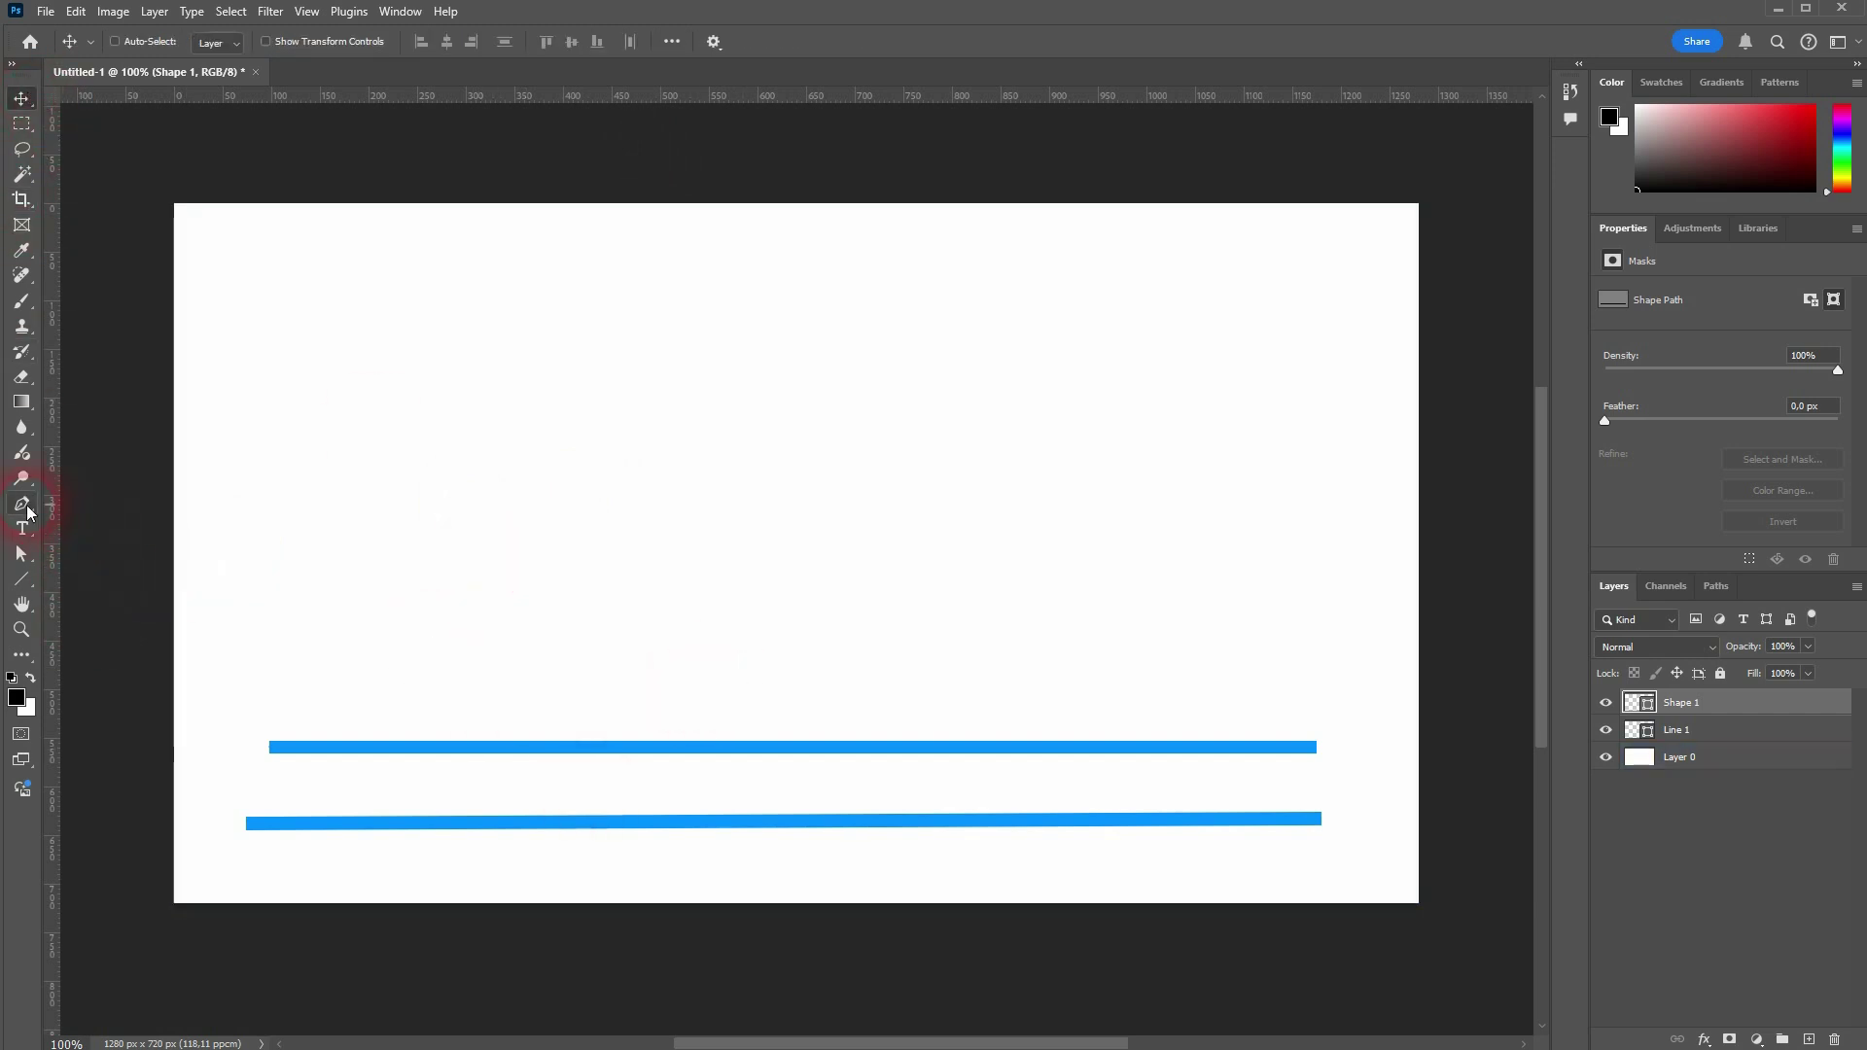
- Draw a curved S-shaped wave path with the Pen tool above the two lines
{"action": "left_click", "coordinate": [21, 503]}
{"action": "left_click", "coordinate": [272, 613]}
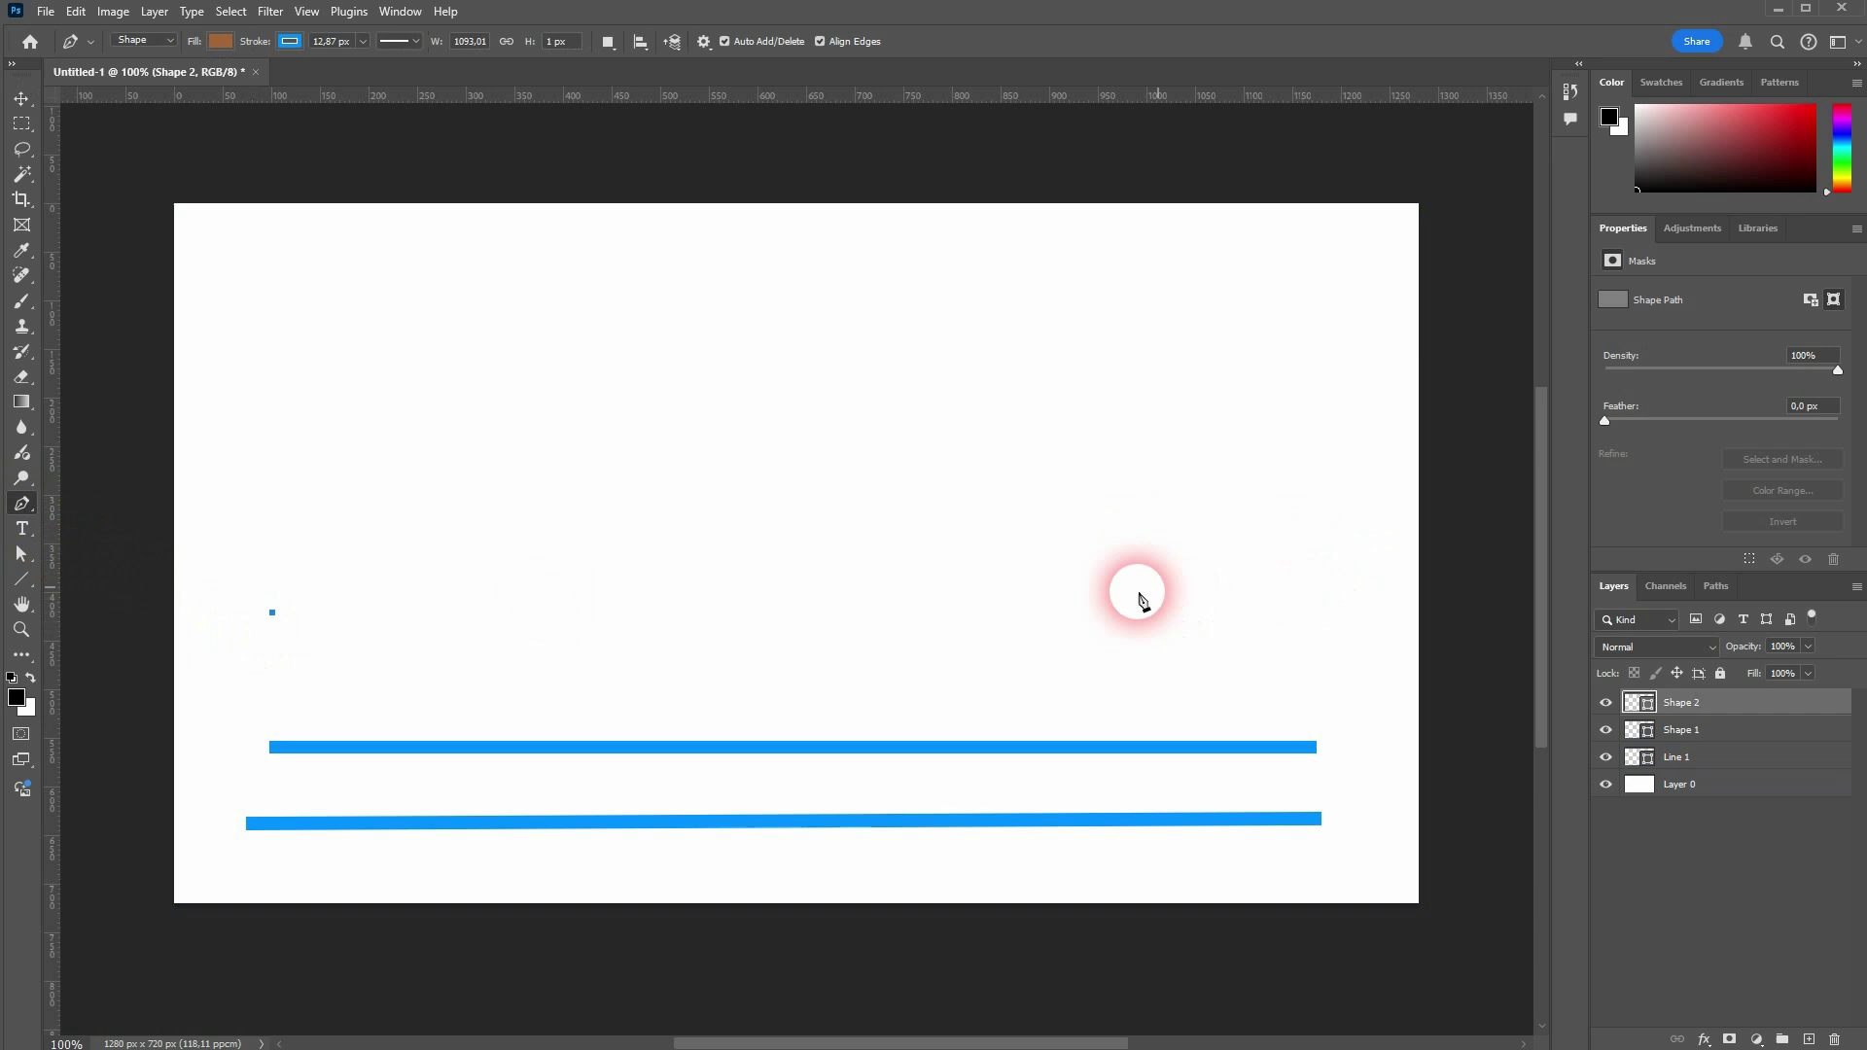
{"action": "left_click", "coordinate": [747, 596]}
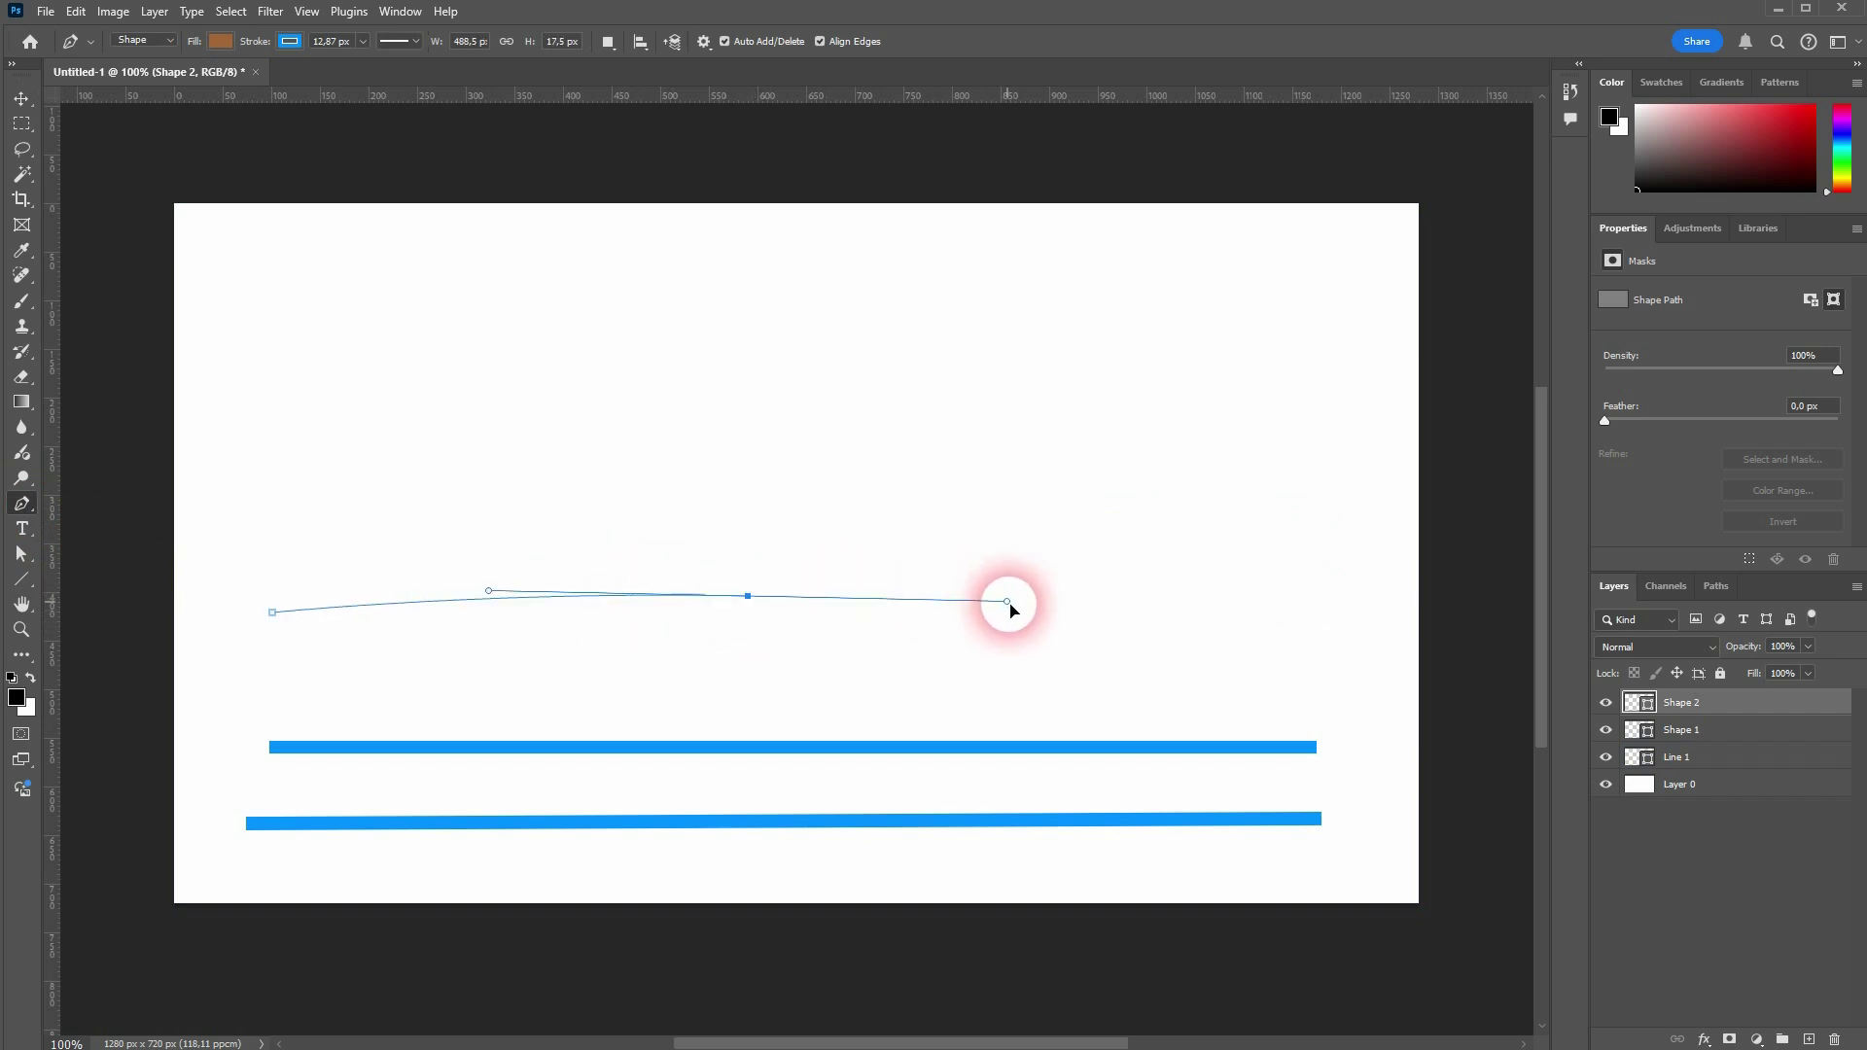
{"action": "mouse_move", "coordinate": [1011, 608]}
{"action": "left_mouse_down"}
{"action": "mouse_move", "coordinate": [946, 791]}
{"action": "mouse_move", "coordinate": [977, 831]}
{"action": "left_mouse_up"}
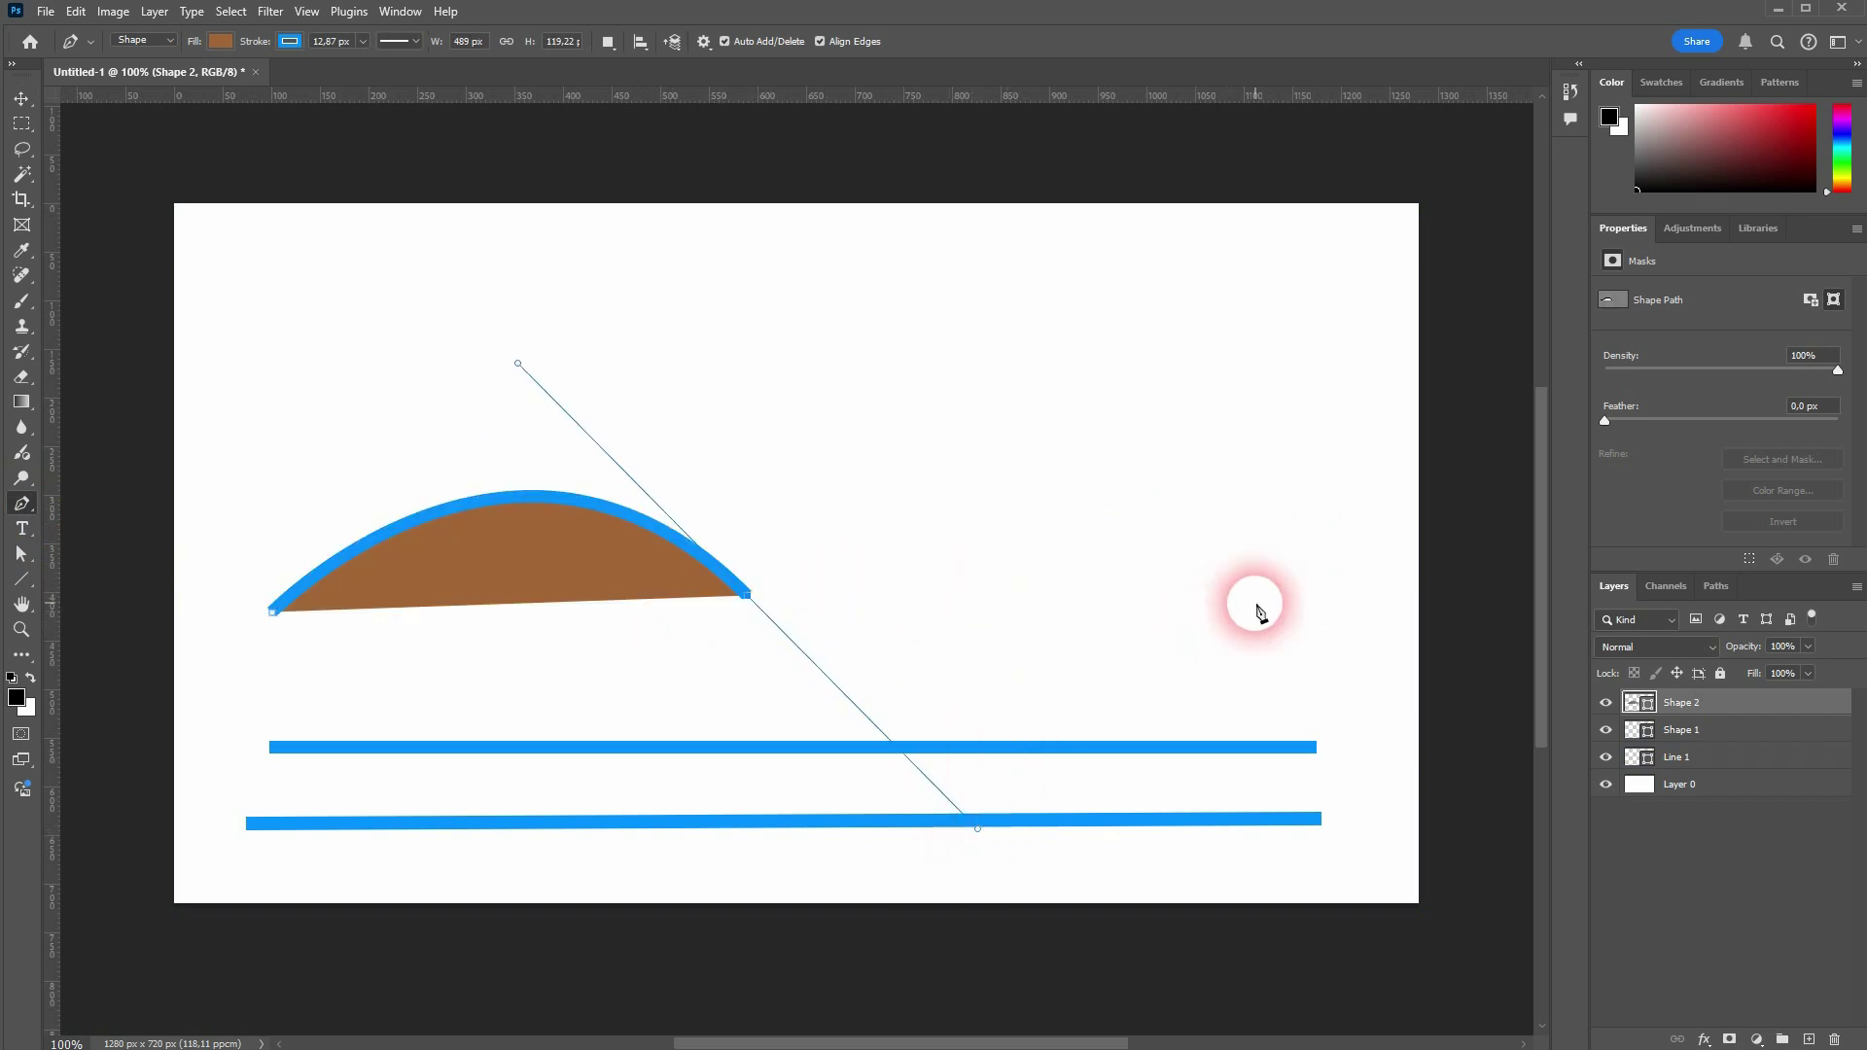
{"action": "left_click", "coordinate": [1162, 592]}
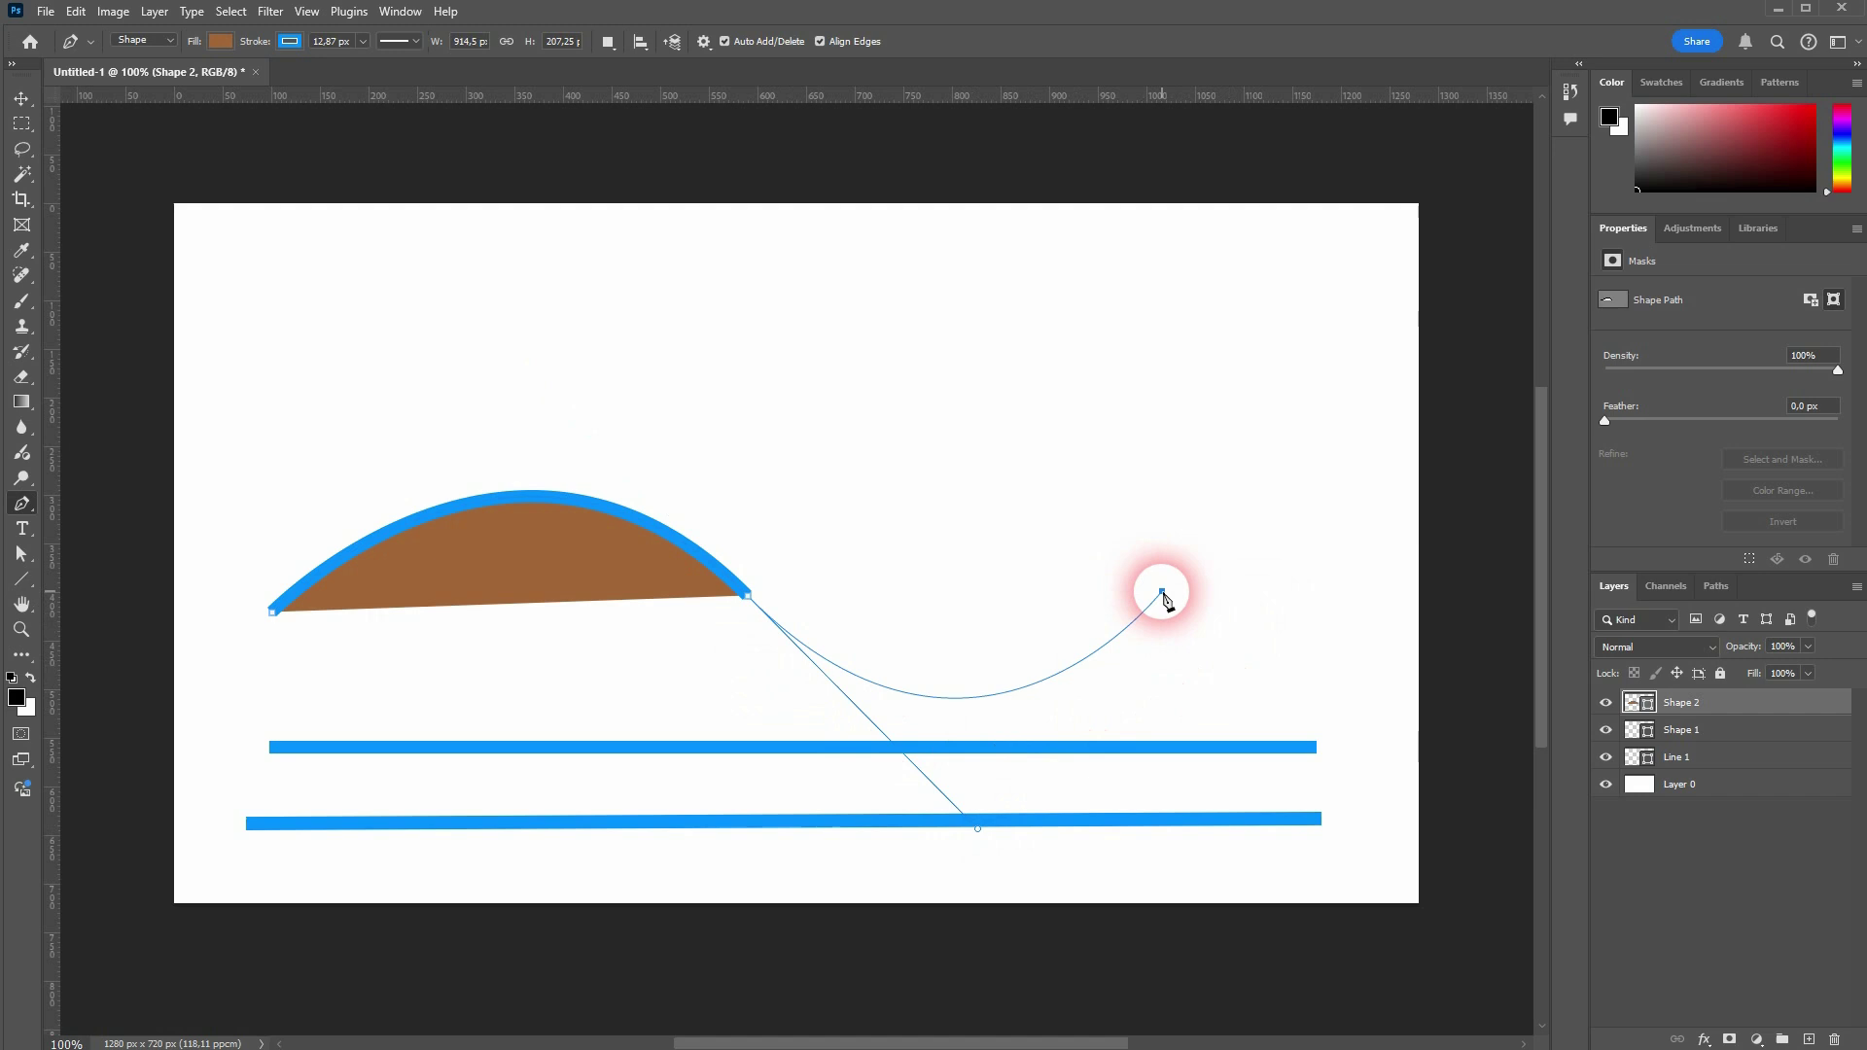
{"action": "left_click_drag", "start_coordinate": [1162, 592], "coordinate": [1244, 499]}
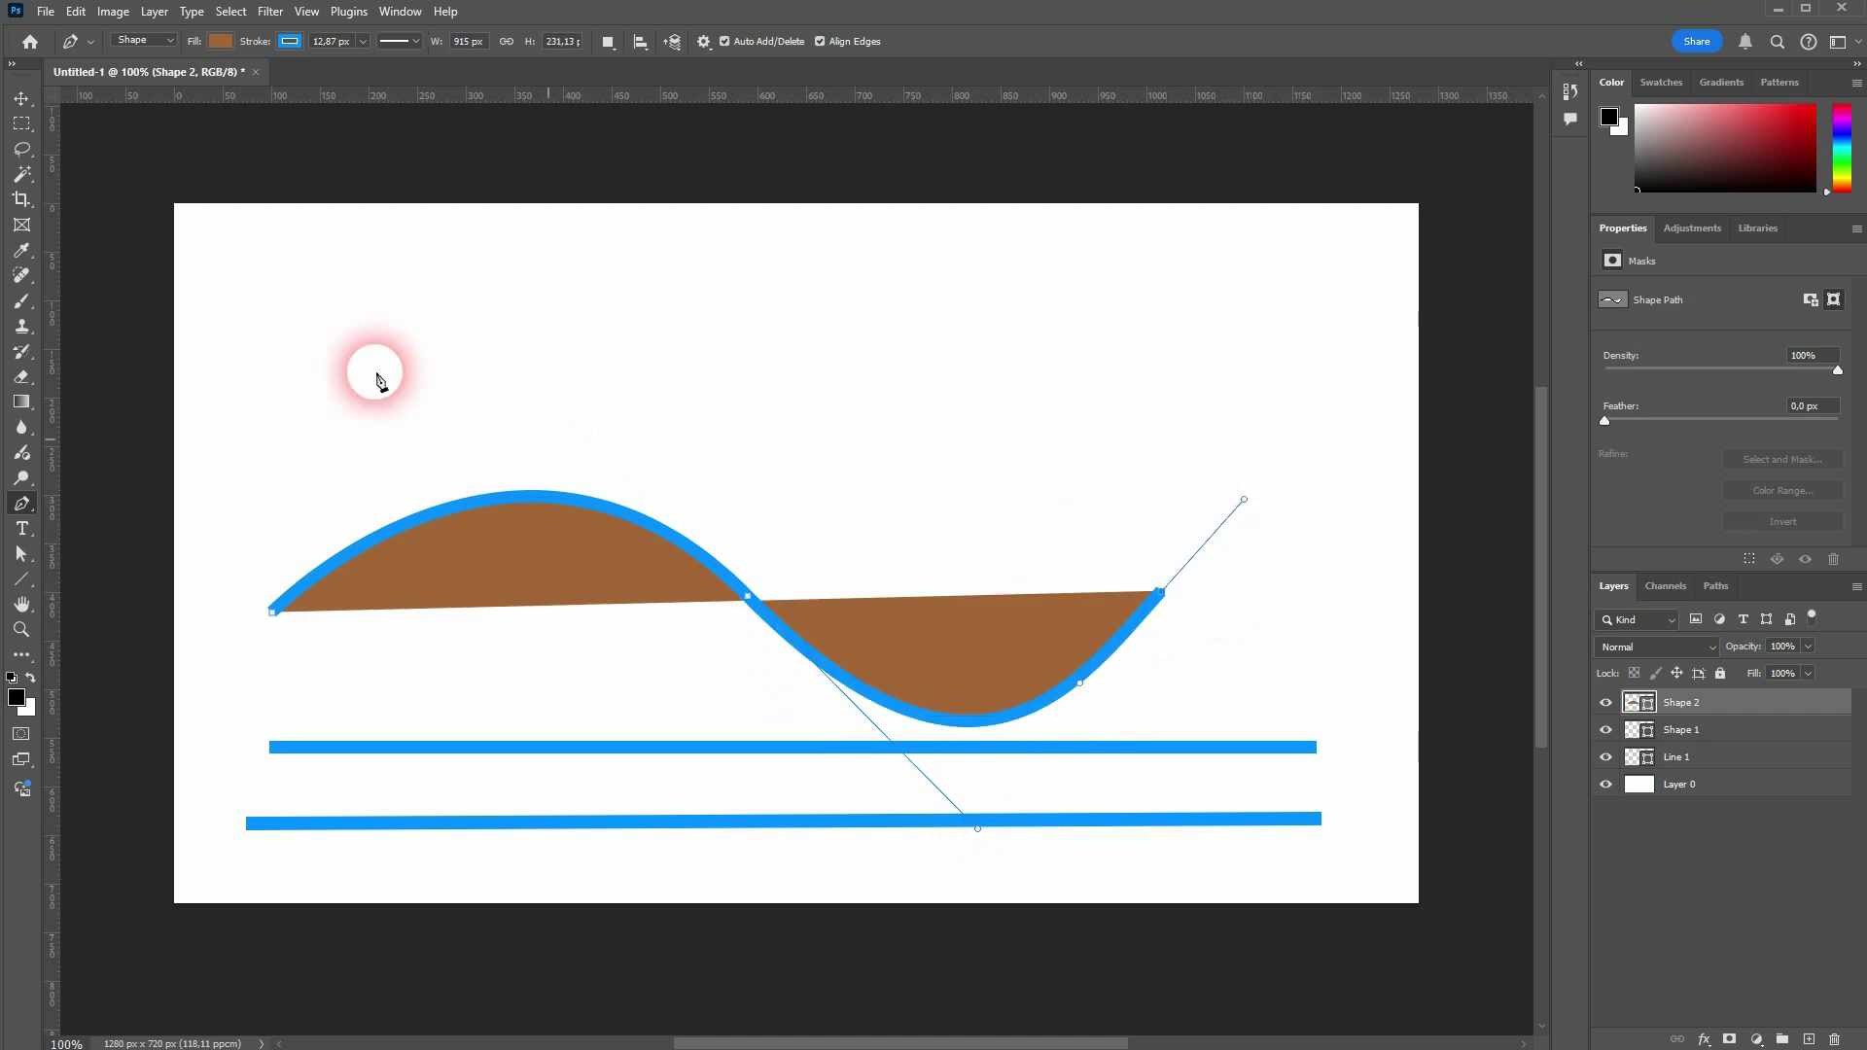
{"action": "left_click", "coordinate": [21, 99]}
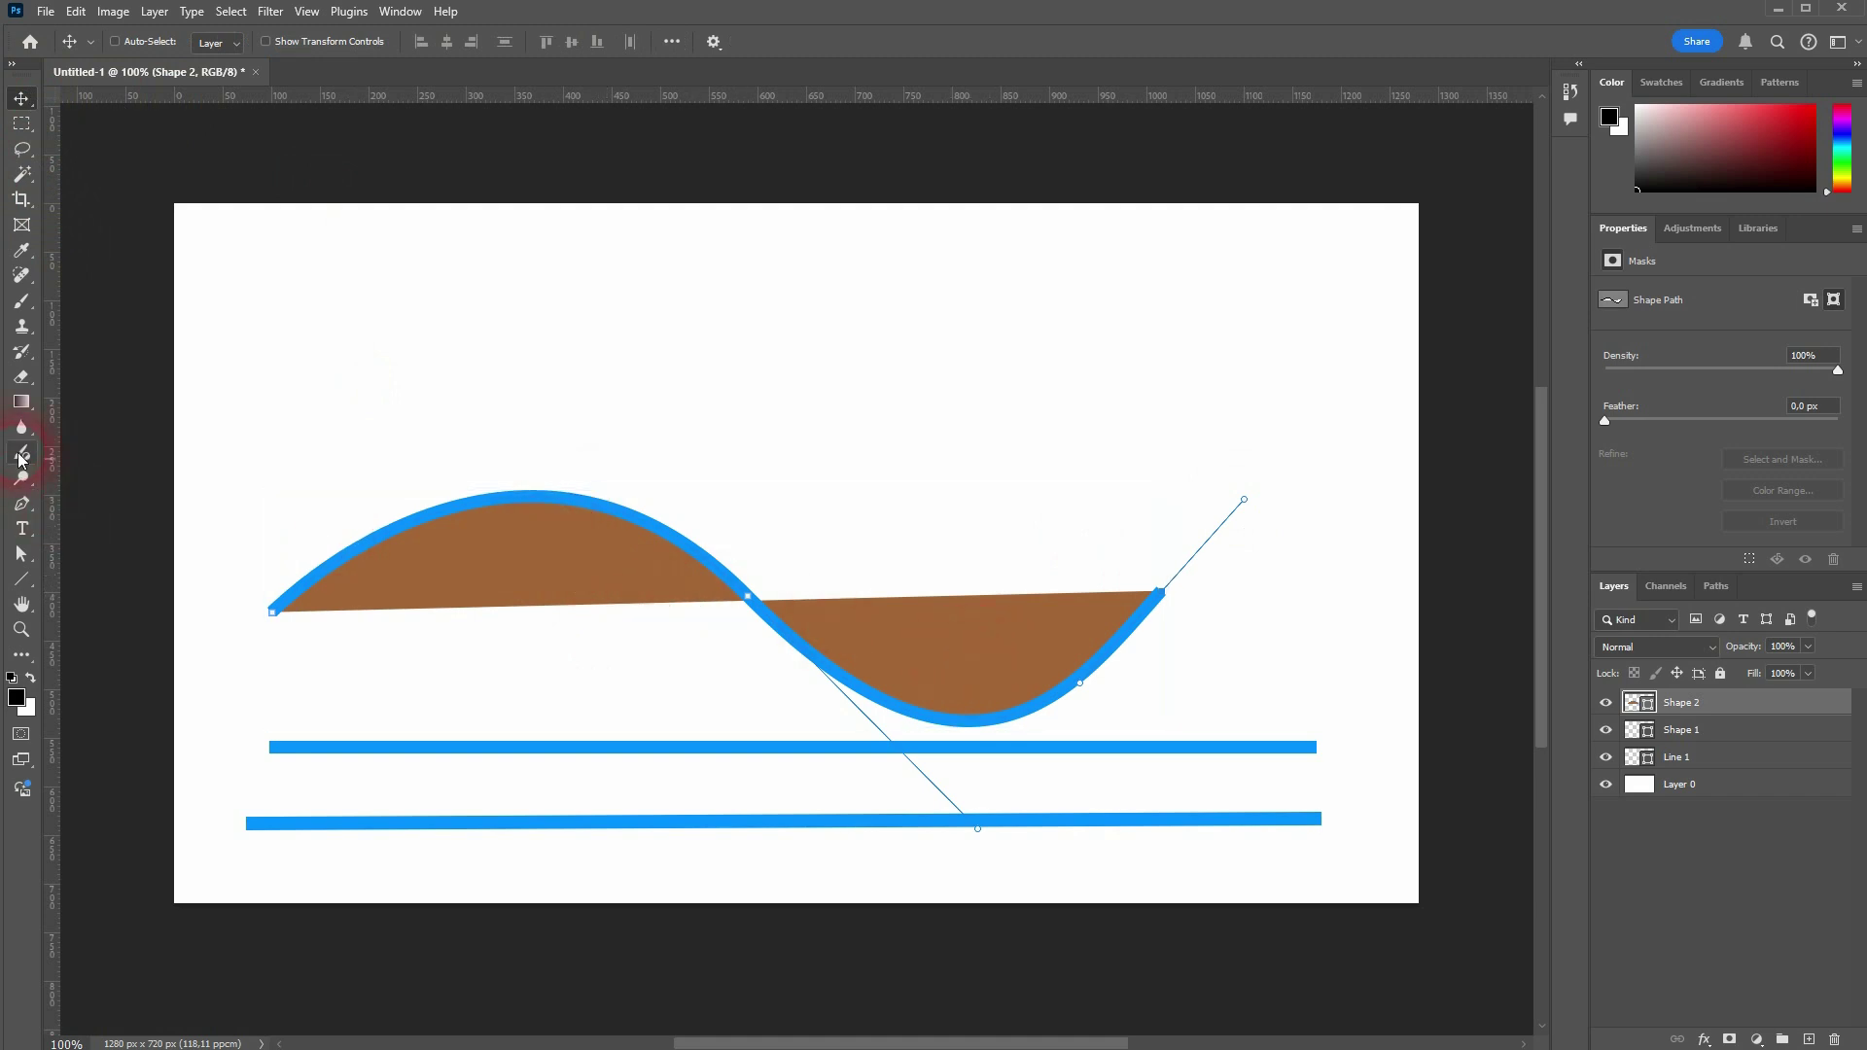
- Set the Shape 2 wave's fill to No Color, then select background Layer 0
{"action": "left_click", "coordinate": [22, 503]}
{"action": "left_click", "coordinate": [220, 41]}
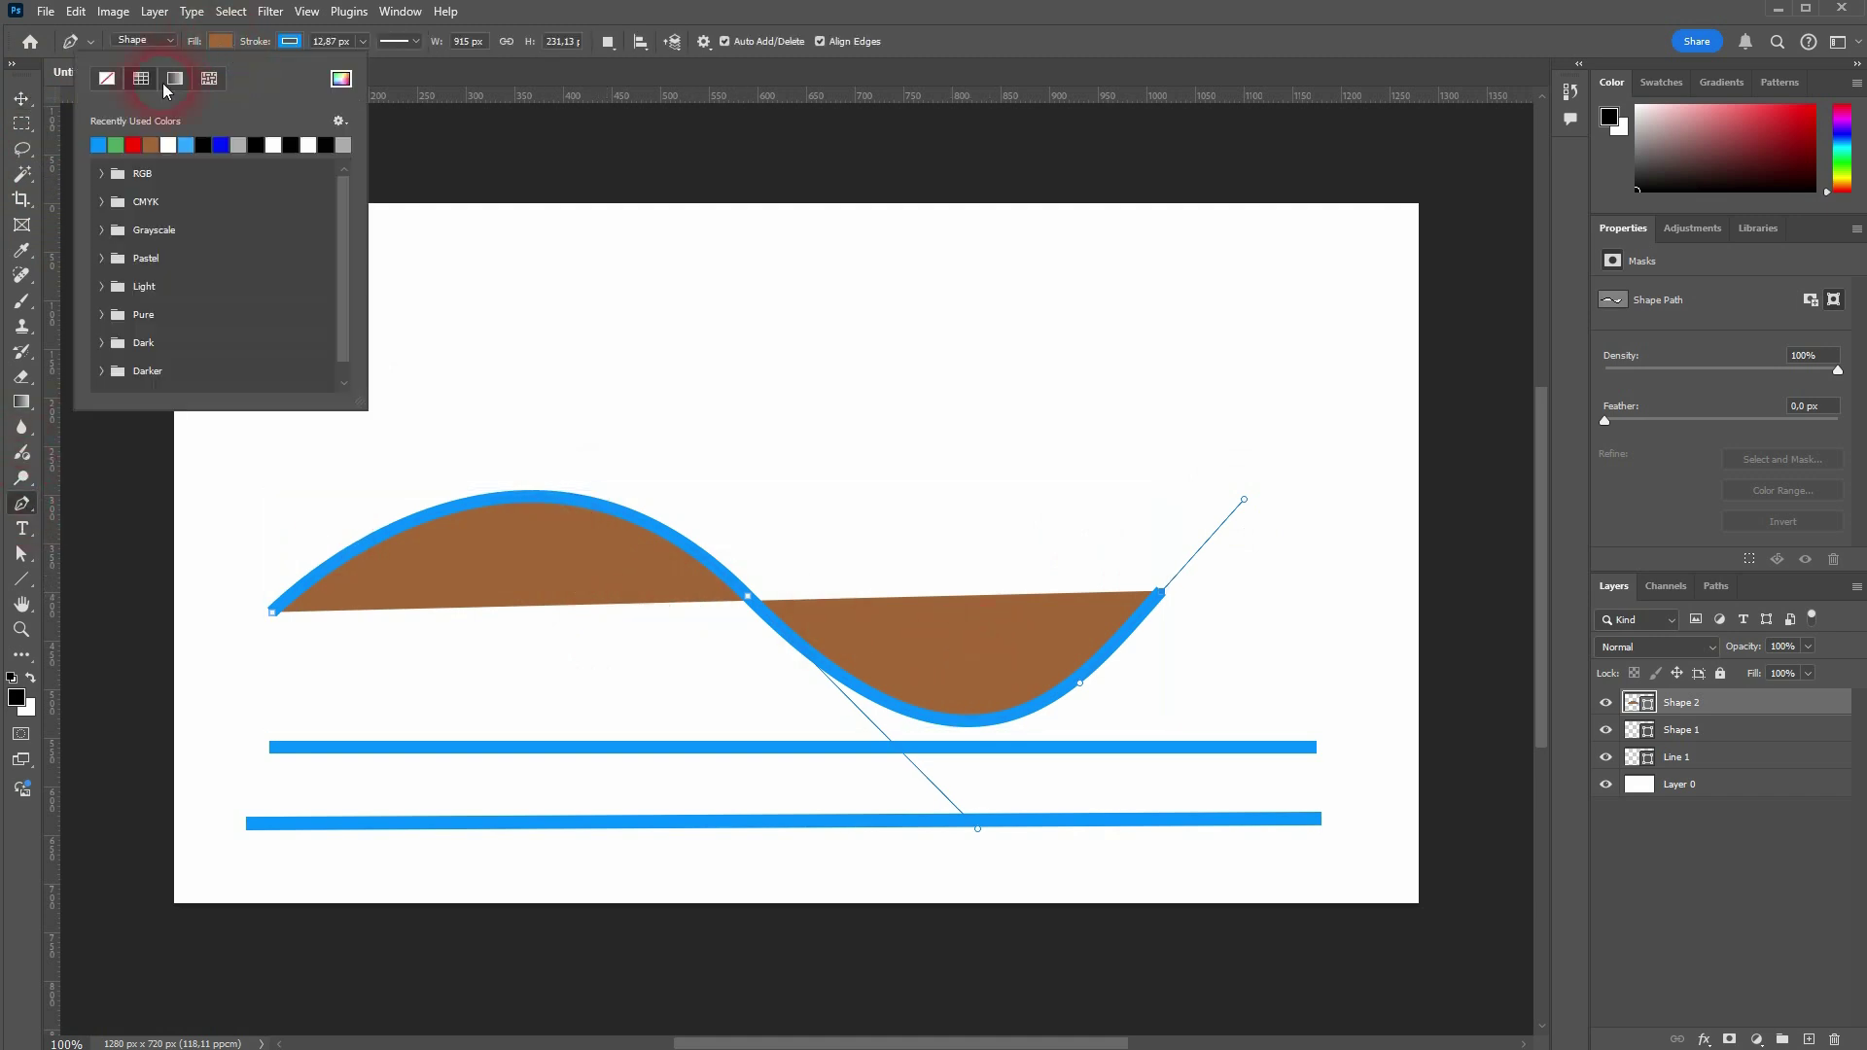
{"action": "left_click", "coordinate": [107, 78]}
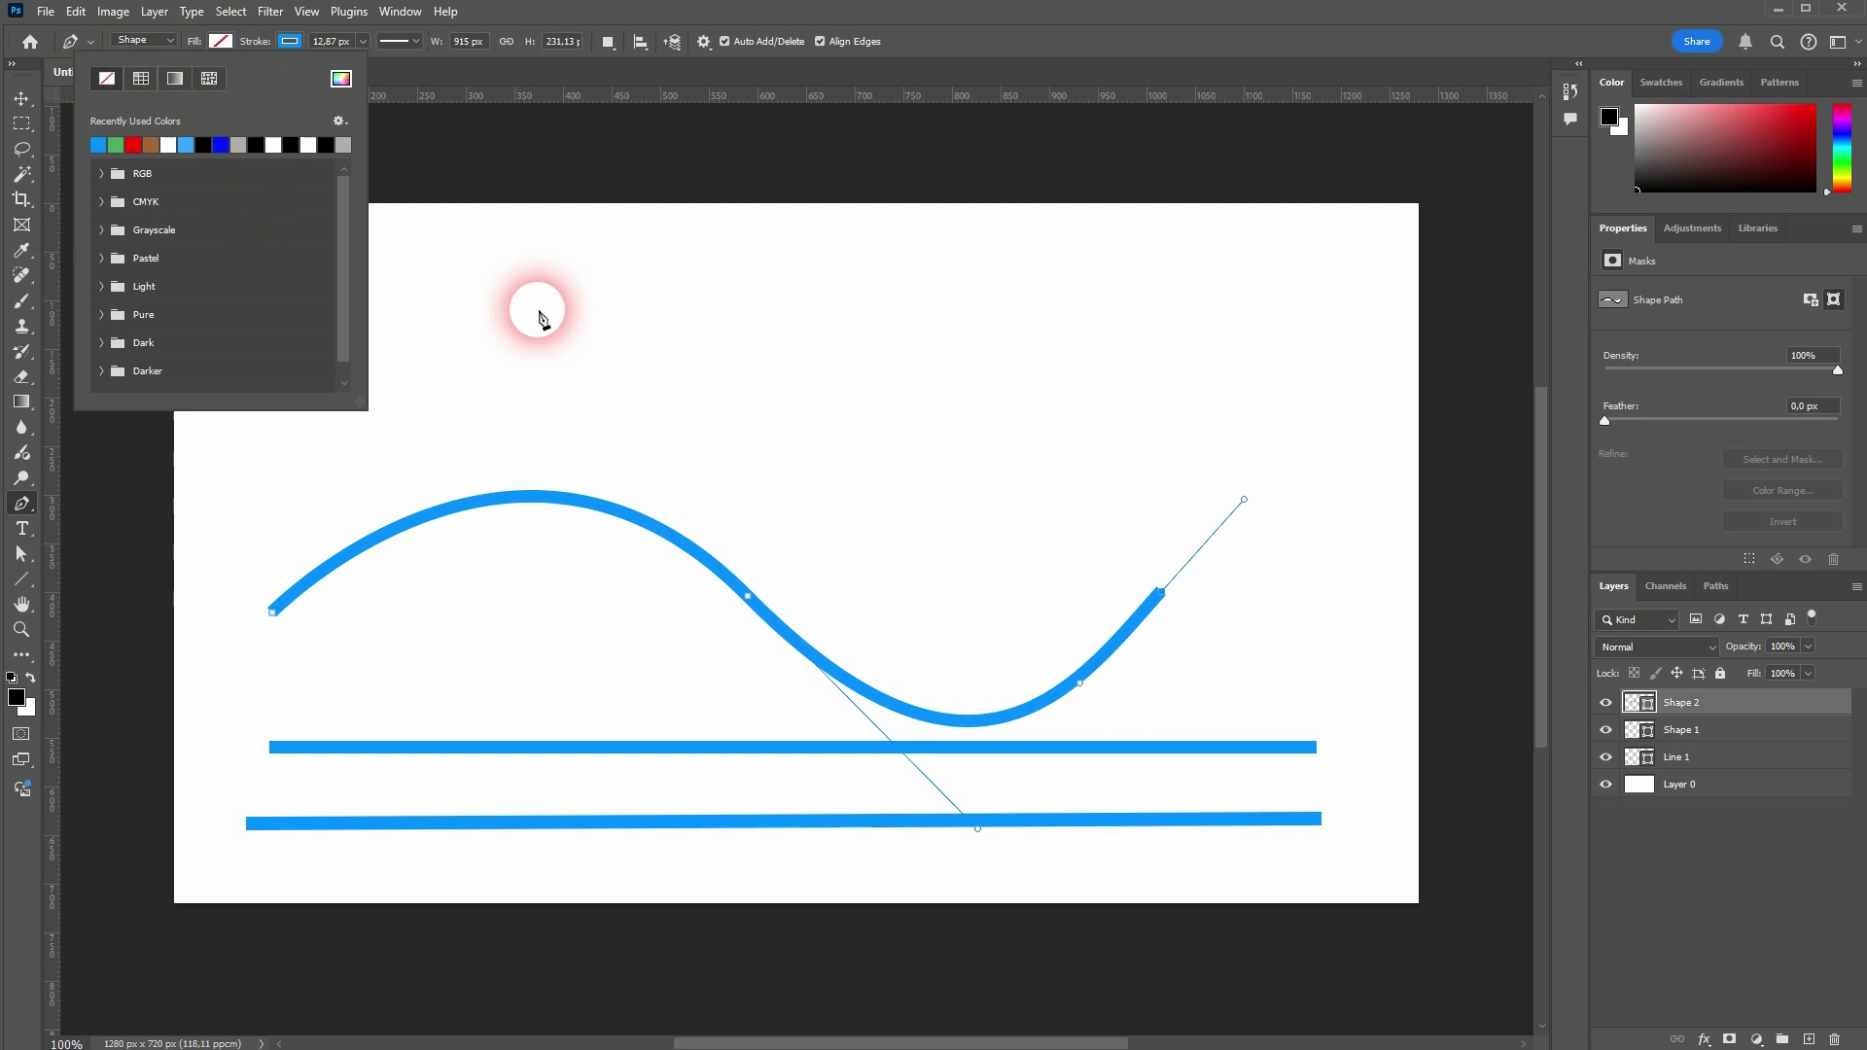
{"action": "left_click", "coordinate": [542, 318]}
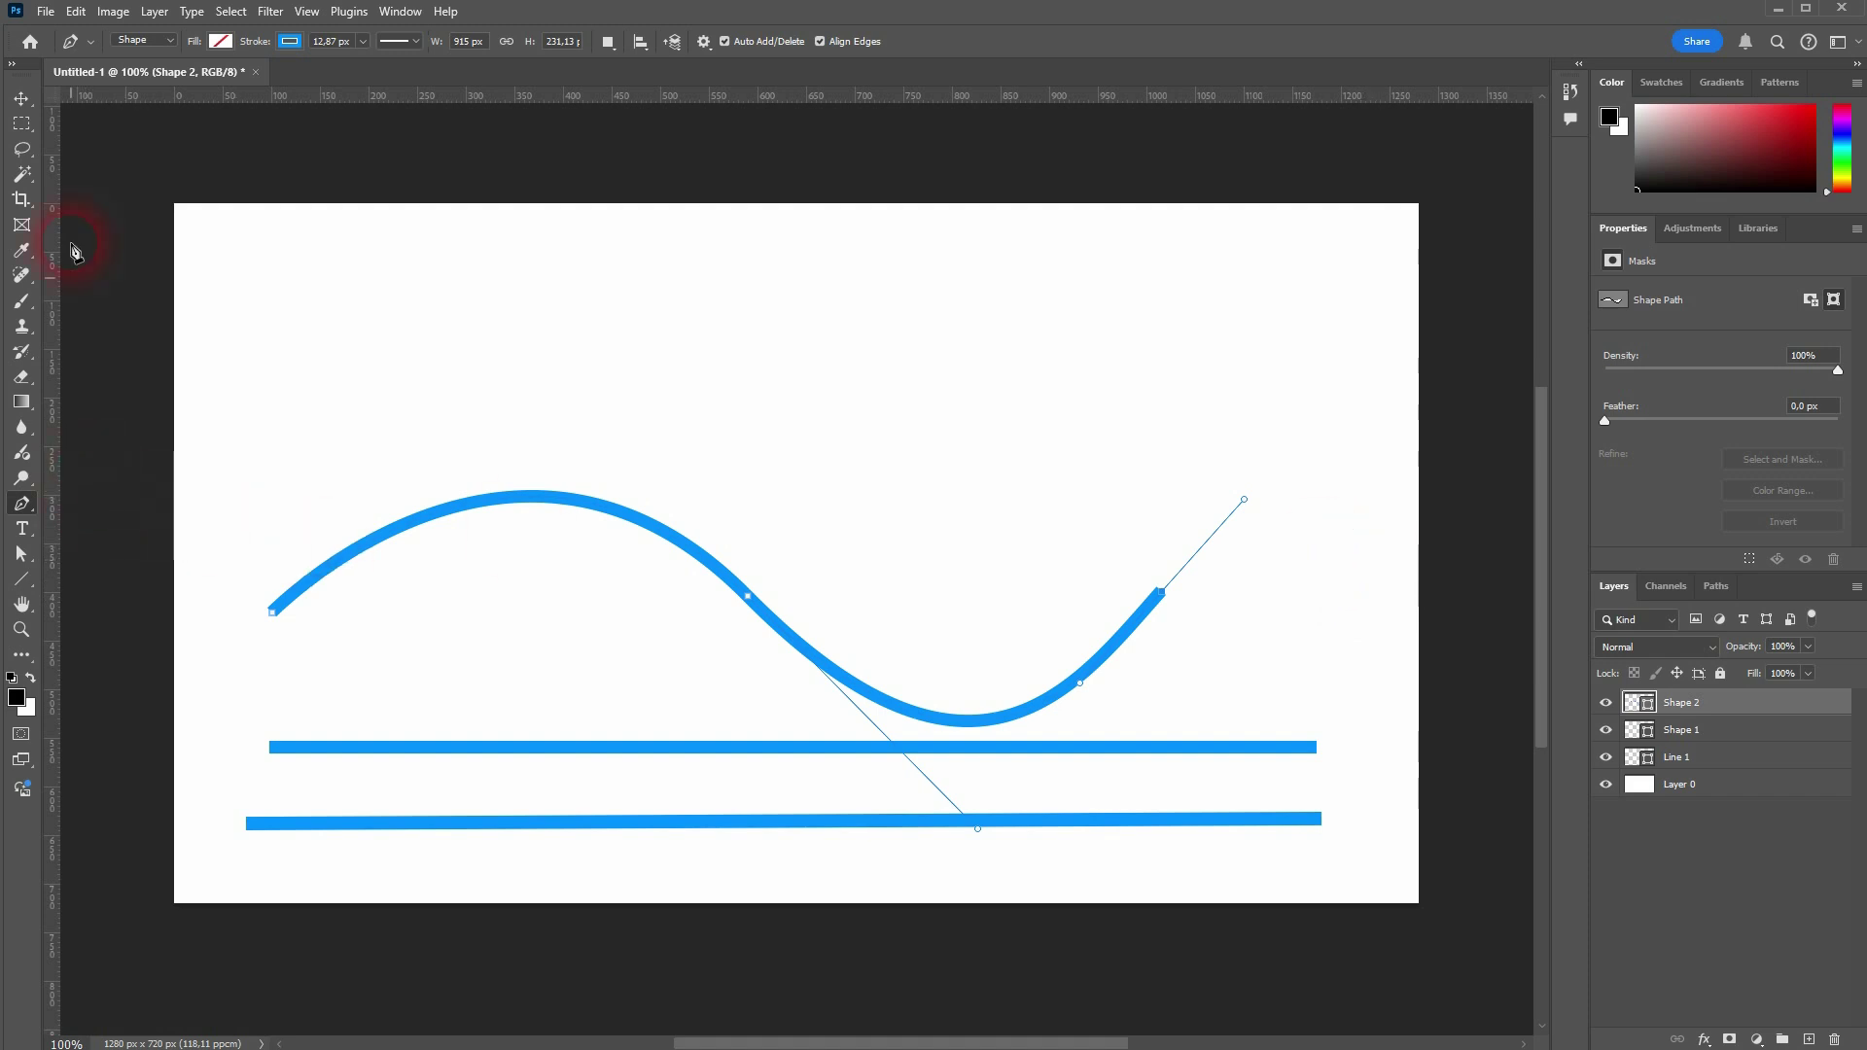
{"action": "left_click", "coordinate": [20, 98]}
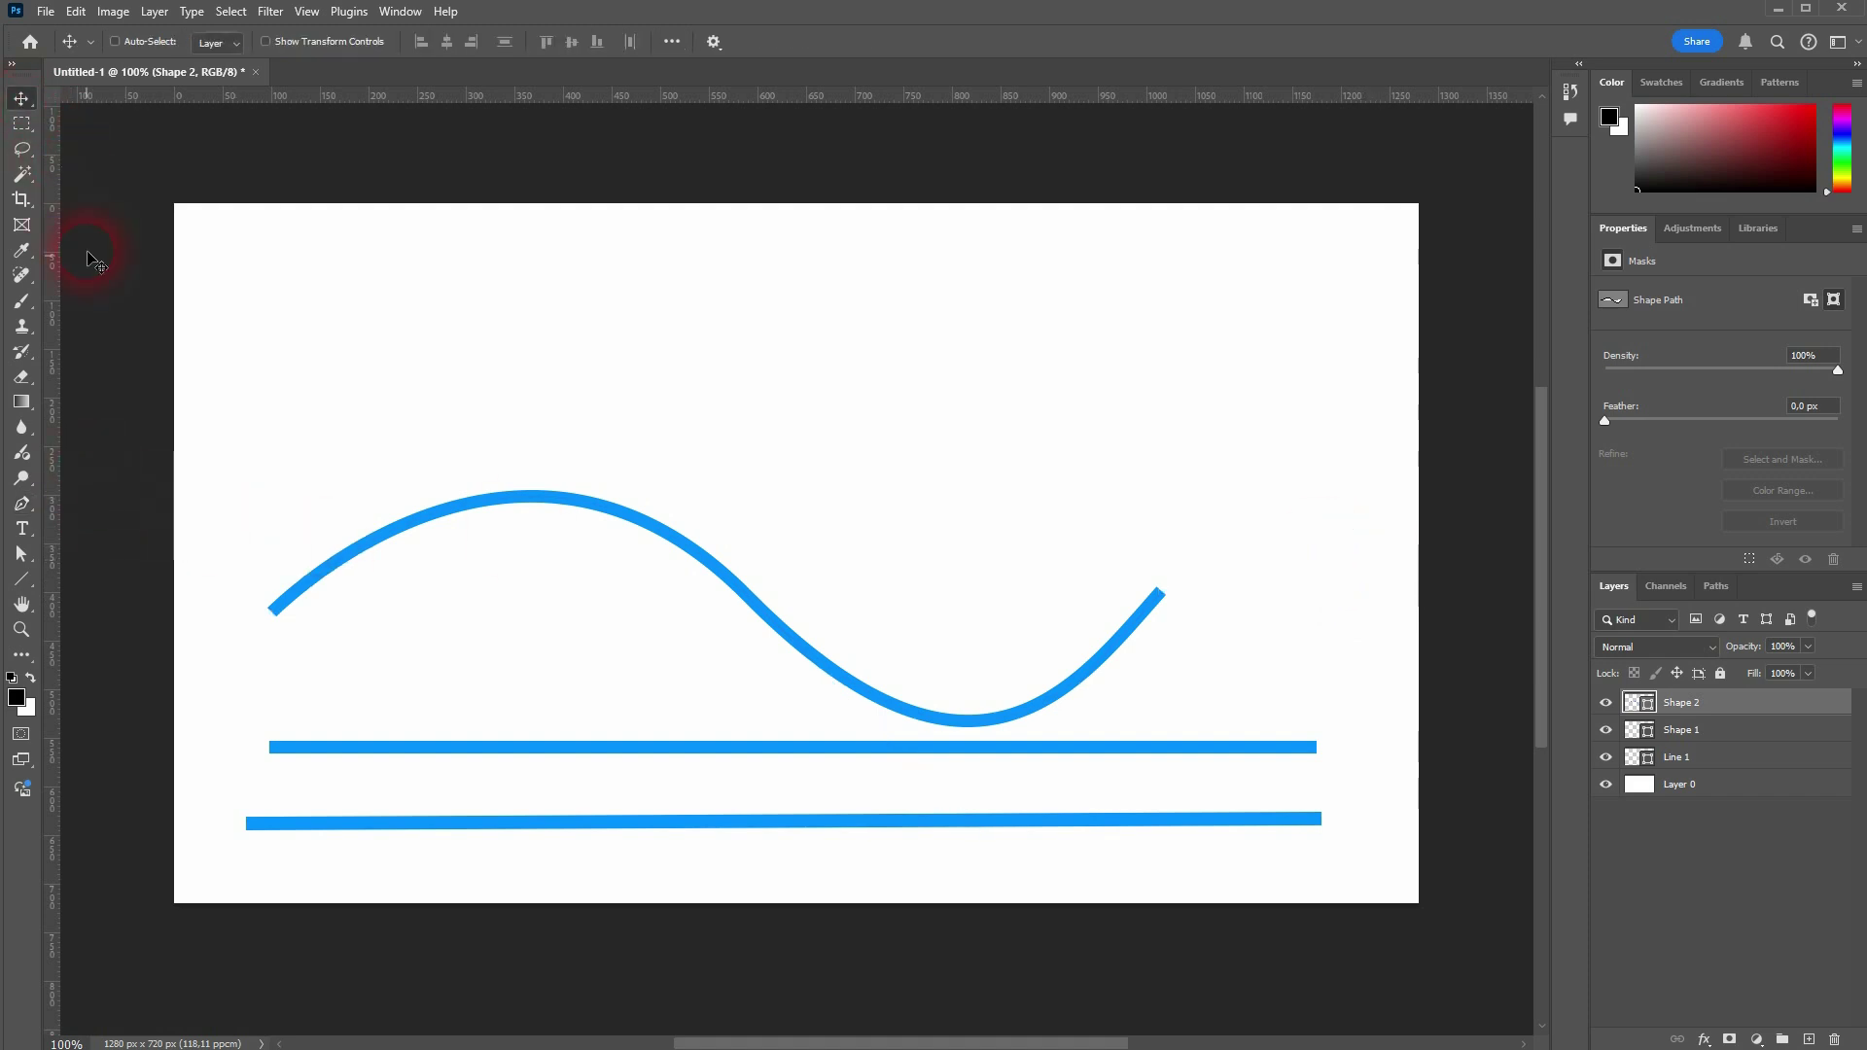
{"action": "left_click", "coordinate": [23, 505]}
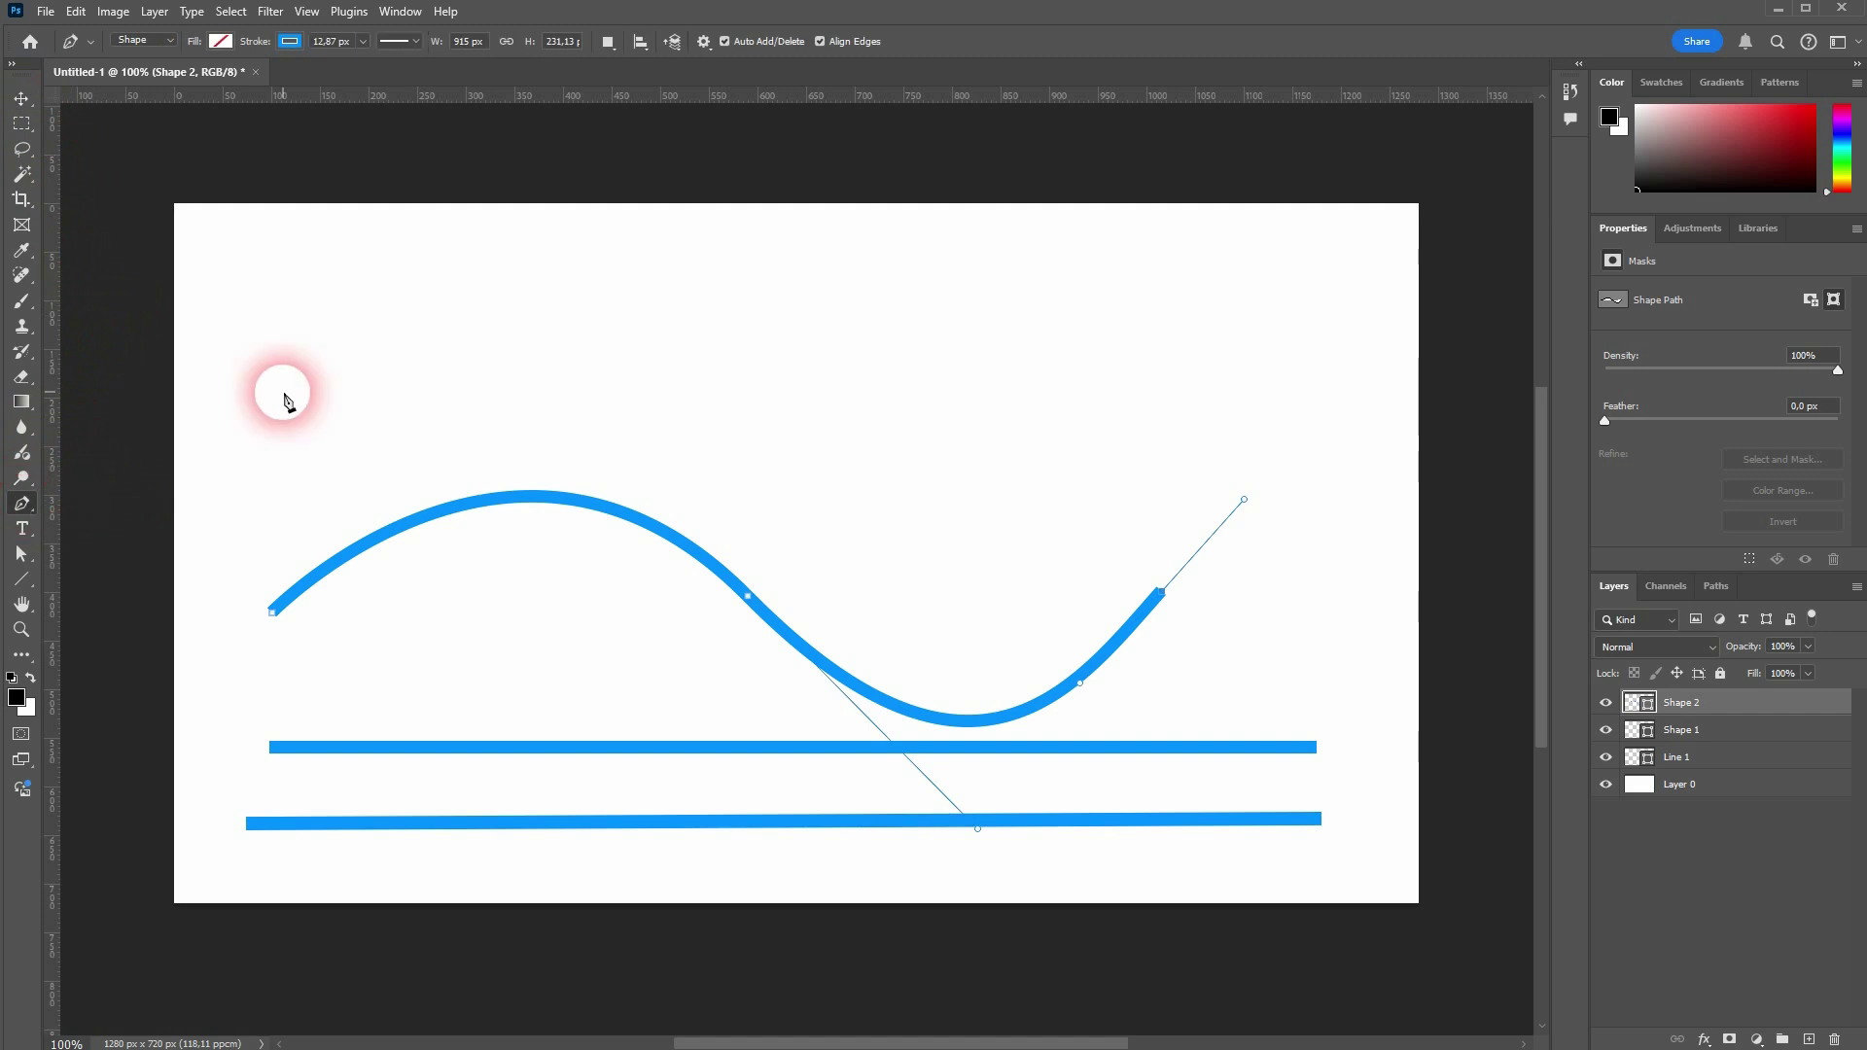
{"action": "left_click", "coordinate": [1721, 795]}
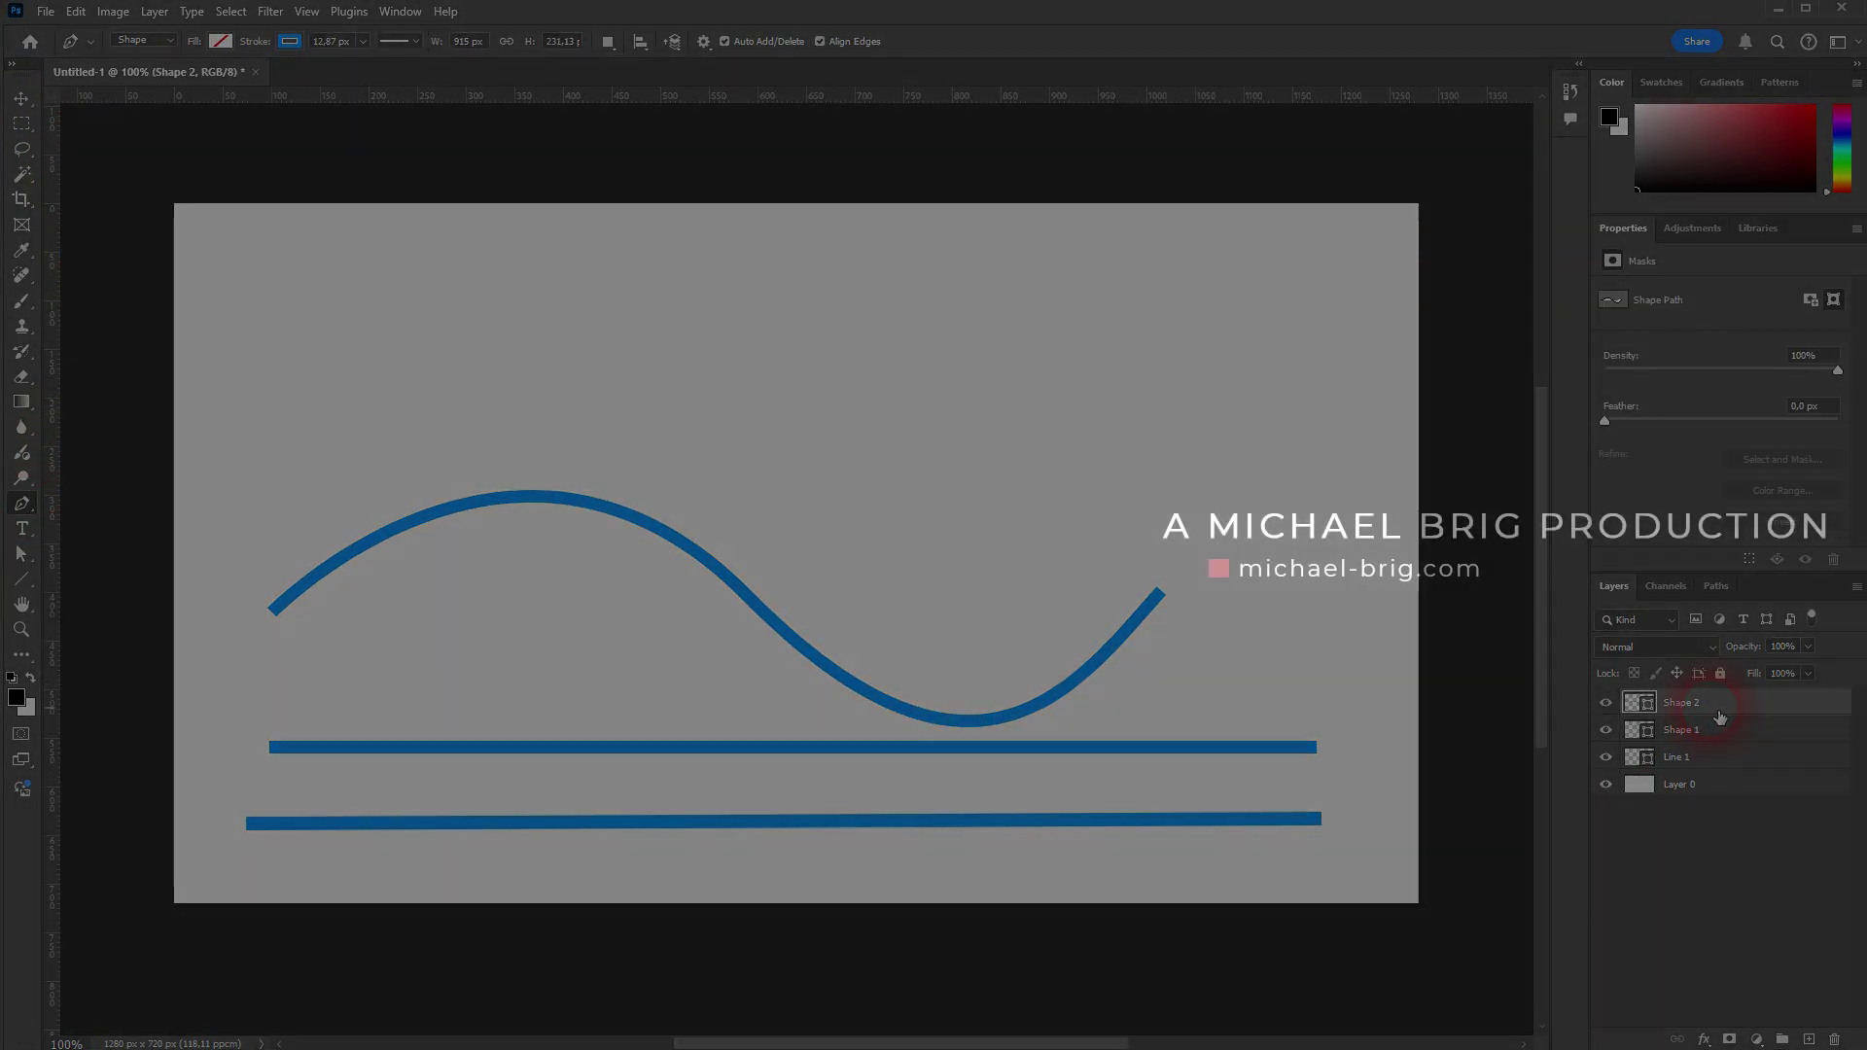